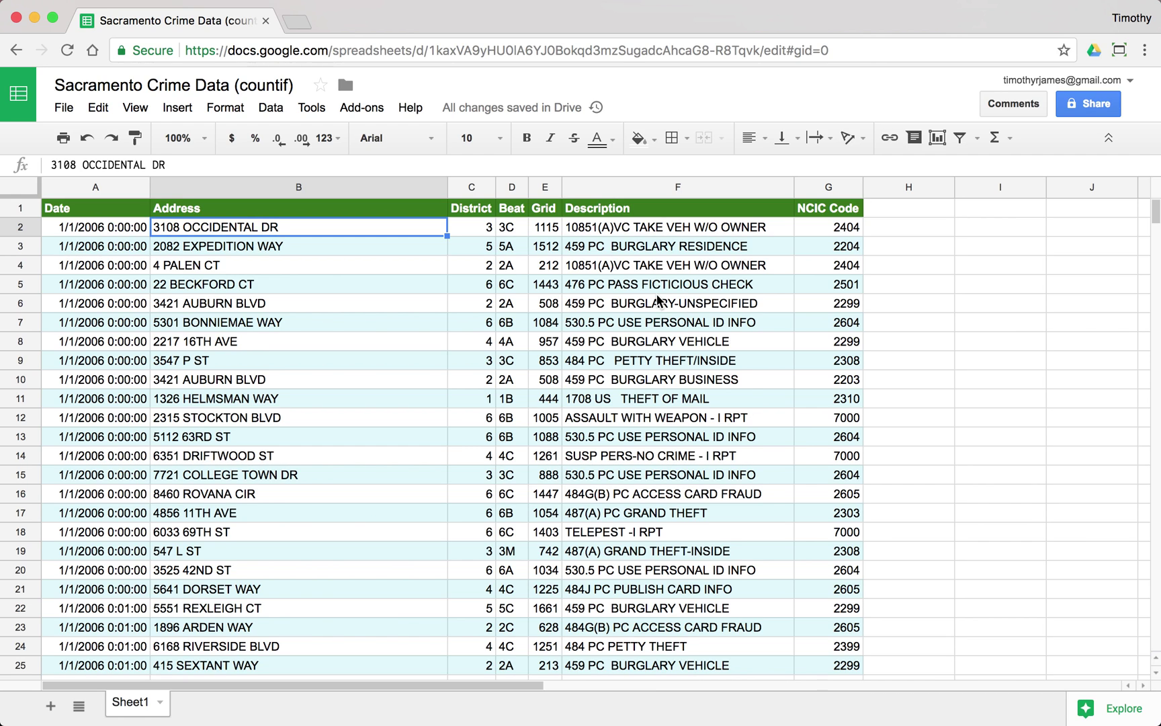
- Add a new sheet and name it 'Crimes by District'
{"action": "left_click", "coordinate": [657, 295]}
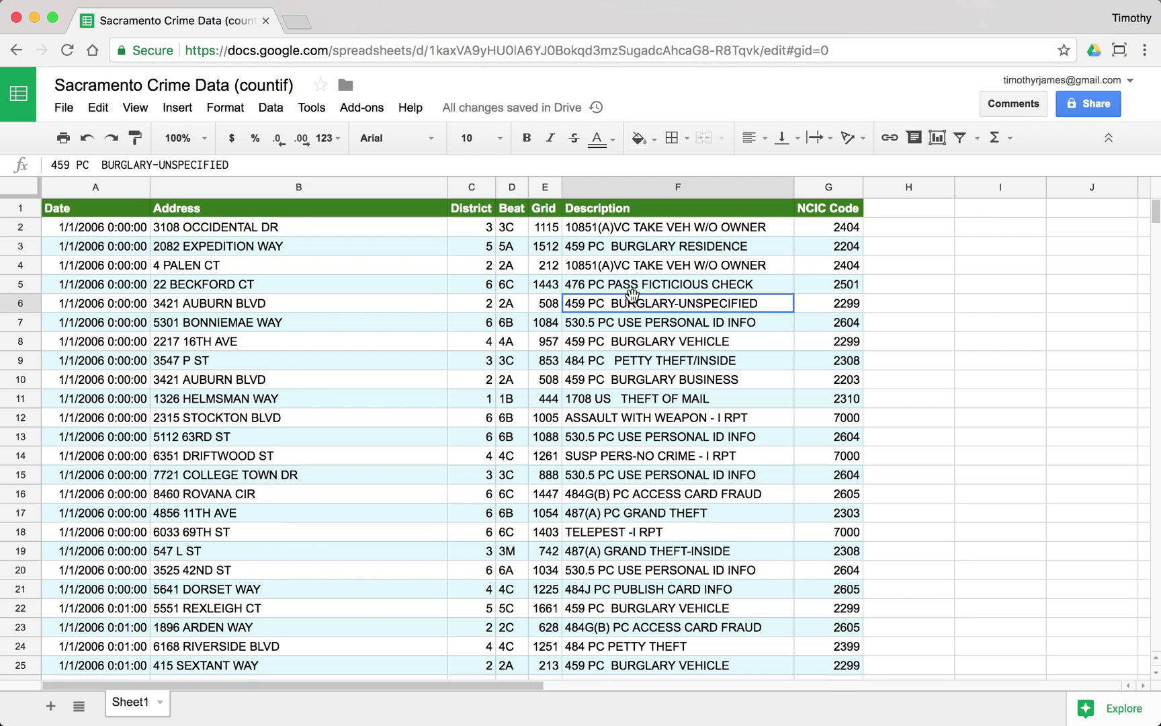
{"action": "left_click", "coordinate": [461, 224]}
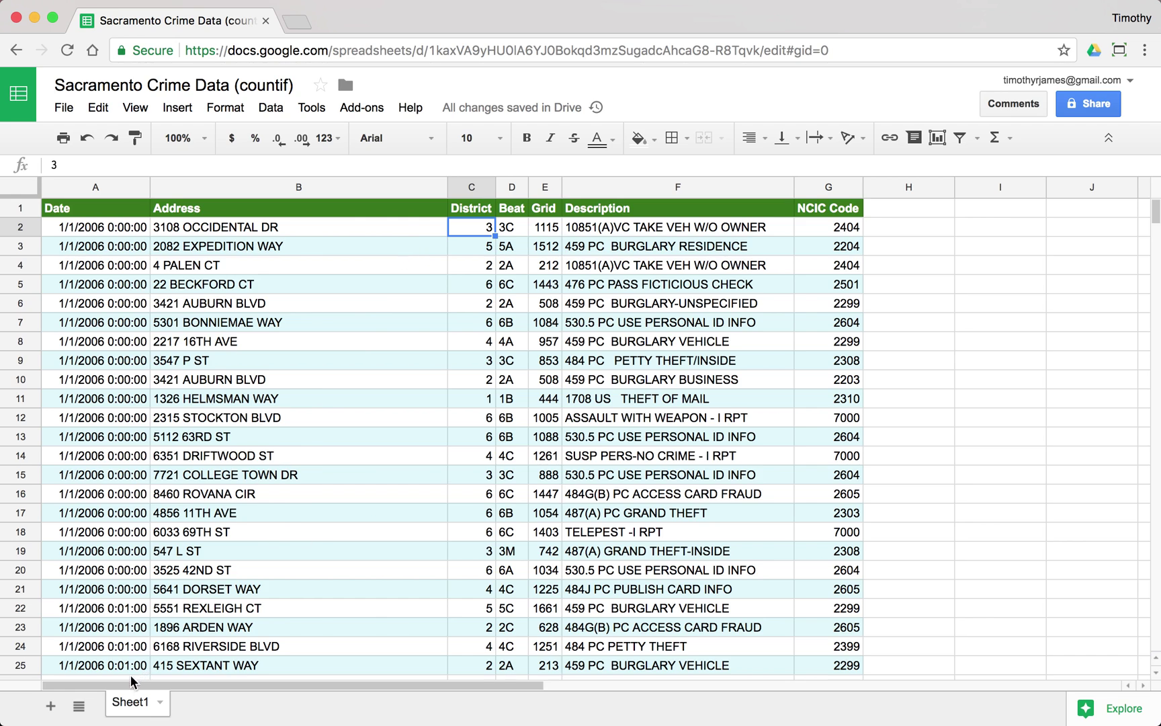
{"action": "left_click", "coordinate": [50, 705]}
{"action": "double_click", "coordinate": [207, 706]}
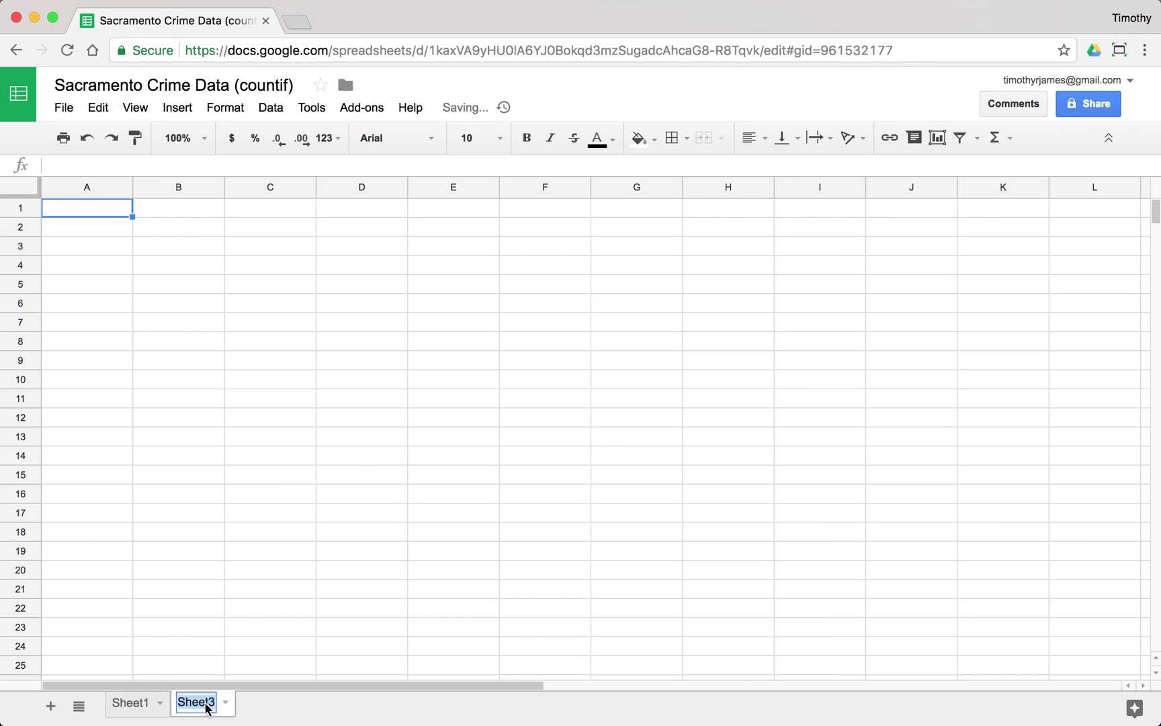
{"action": "type", "text": "Crimes"}
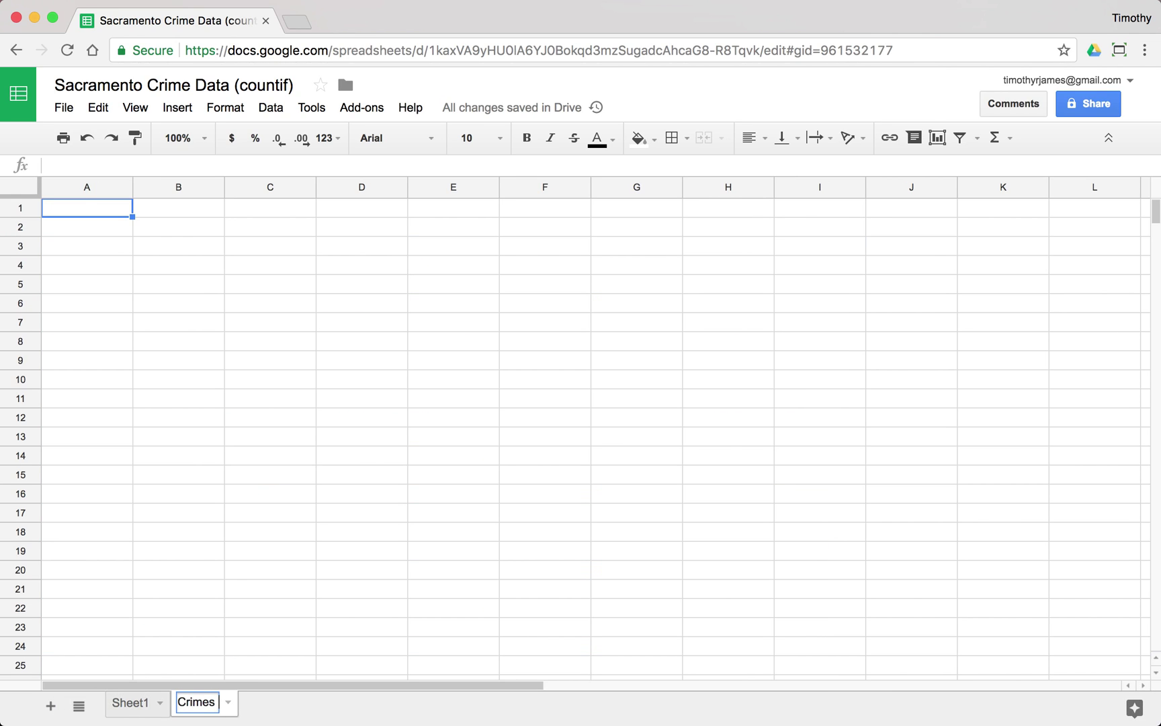
{"action": "type", "text": " by District"}
{"action": "key", "text": "Return"}
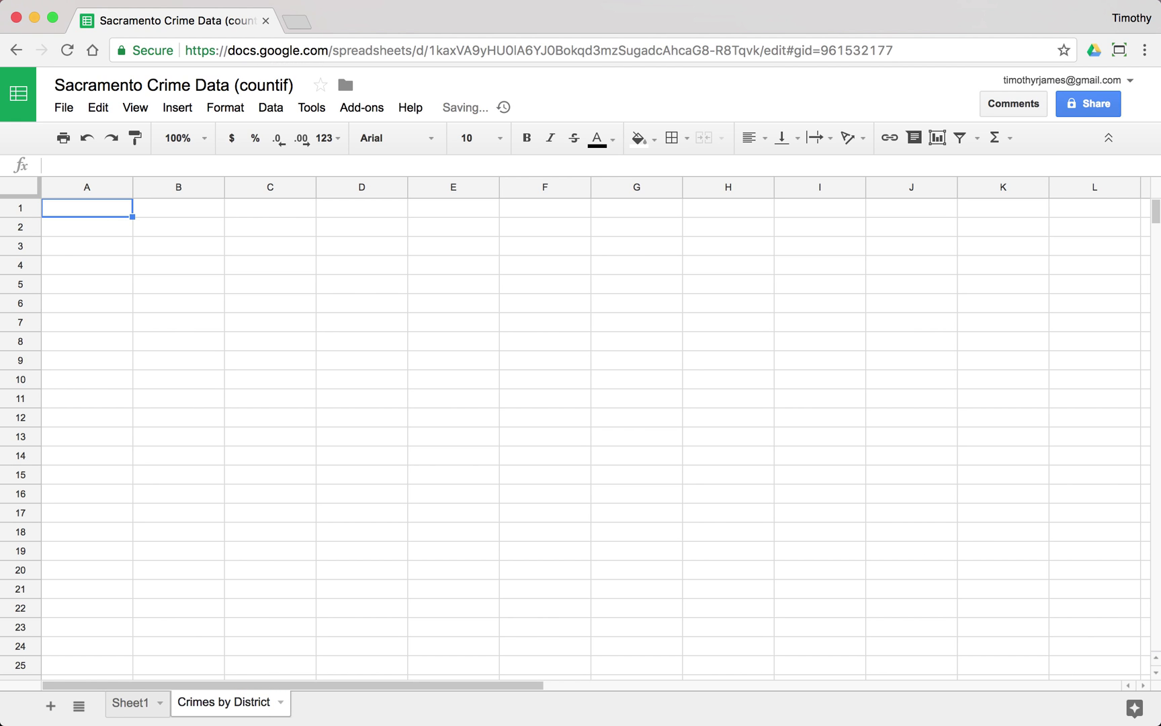
- In A1, list the unique districts with =UNIQUE(Sheet1!C2:C7585)
{"action": "left_click", "coordinate": [66, 212]}
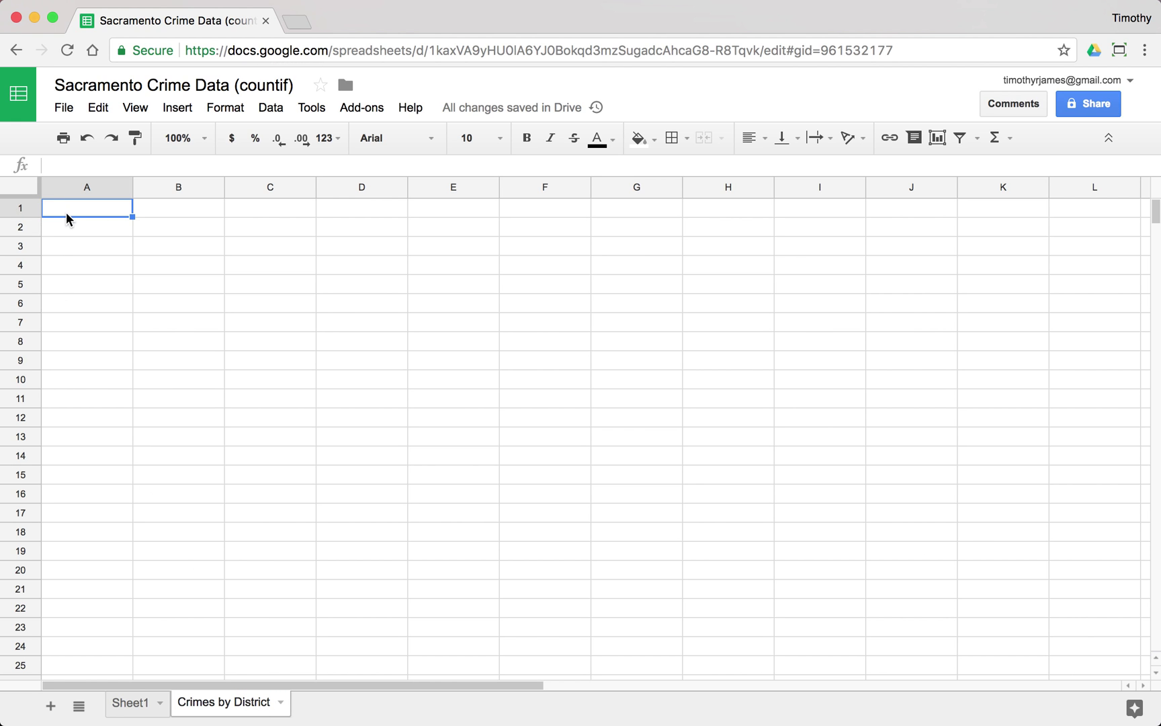
{"action": "type", "text": "=UNIQUE("}
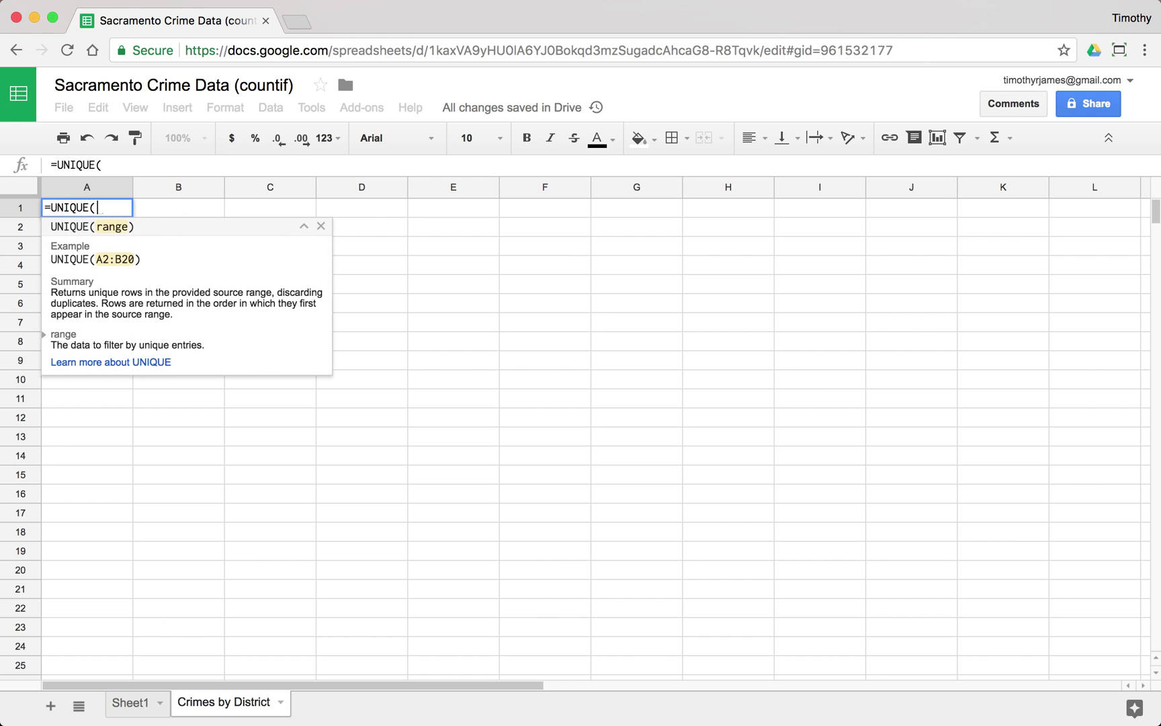
{"action": "left_click", "coordinate": [118, 713]}
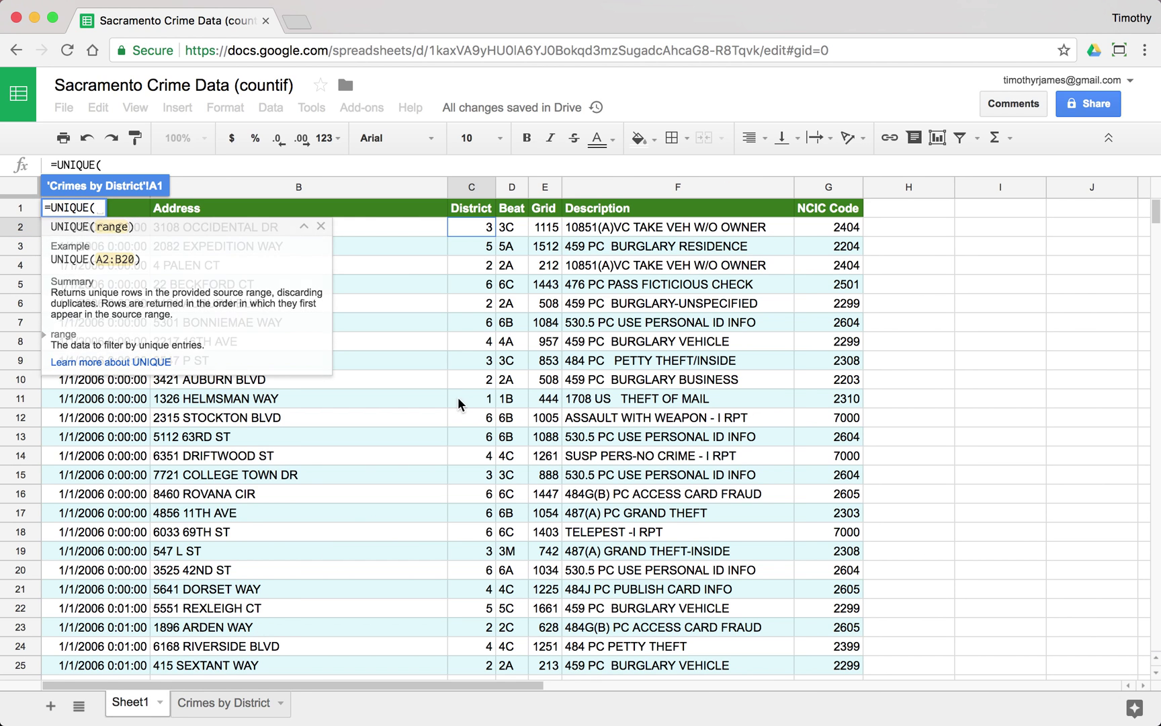
{"action": "left_click", "coordinate": [466, 226]}
{"action": "key", "text": "super+shift+Down"}
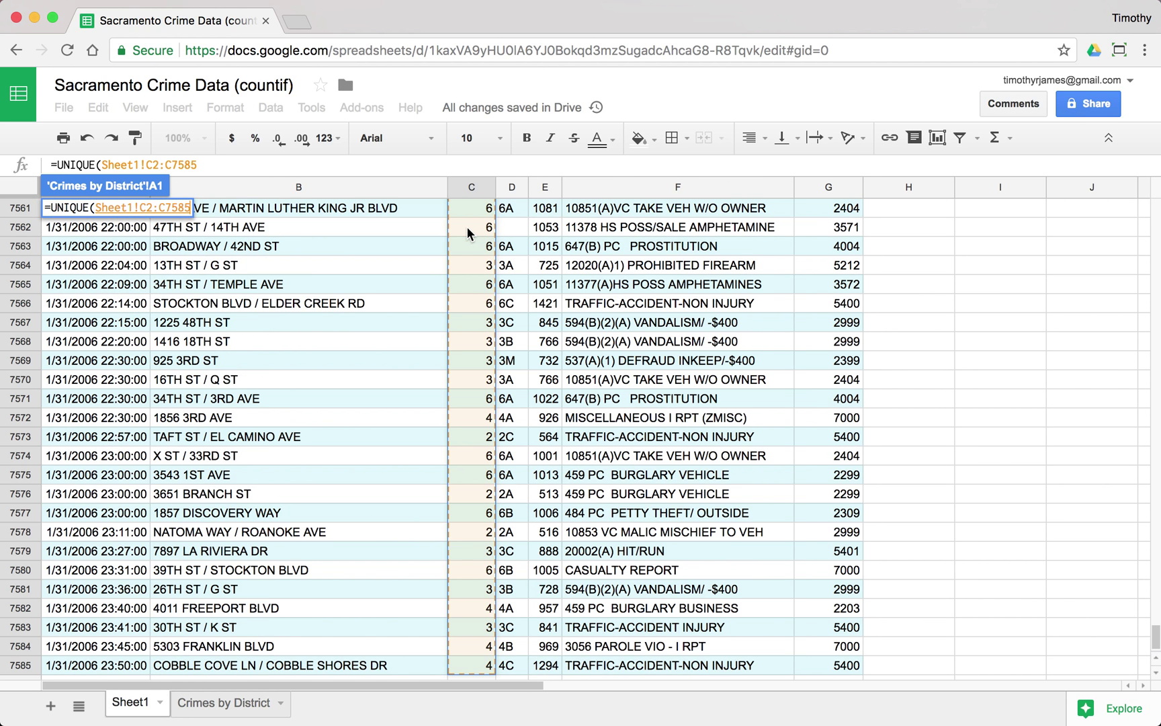
{"action": "key", "text": "Return"}
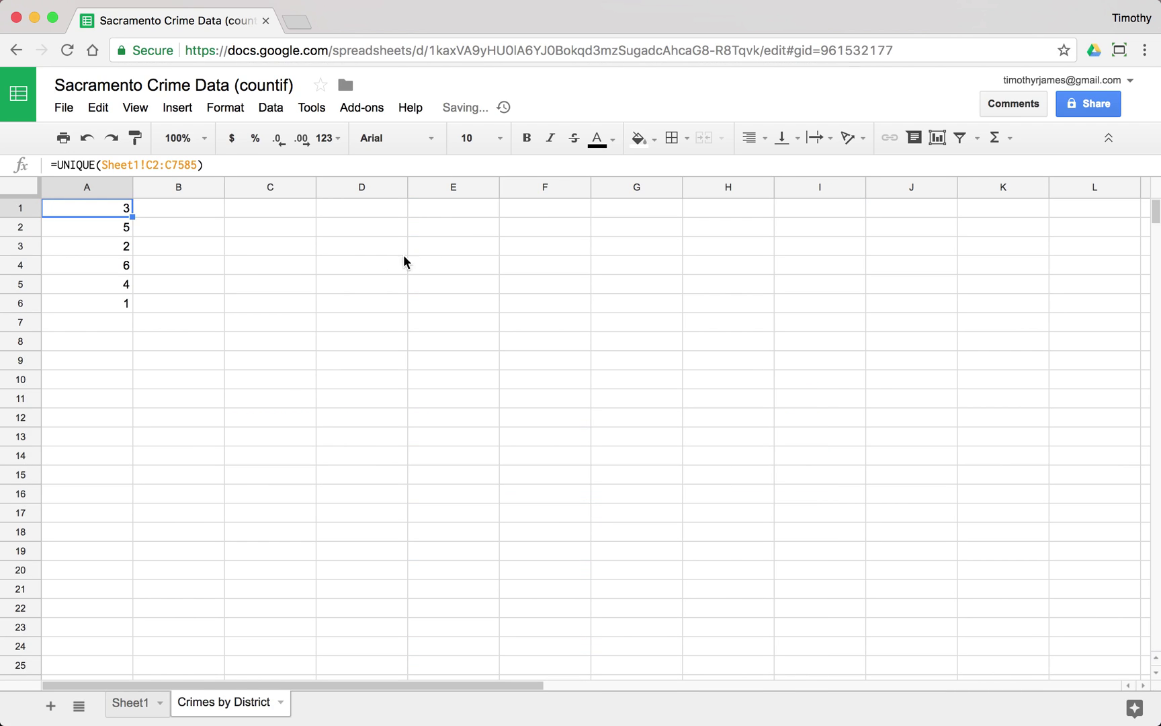
{"action": "left_click", "coordinate": [127, 269]}
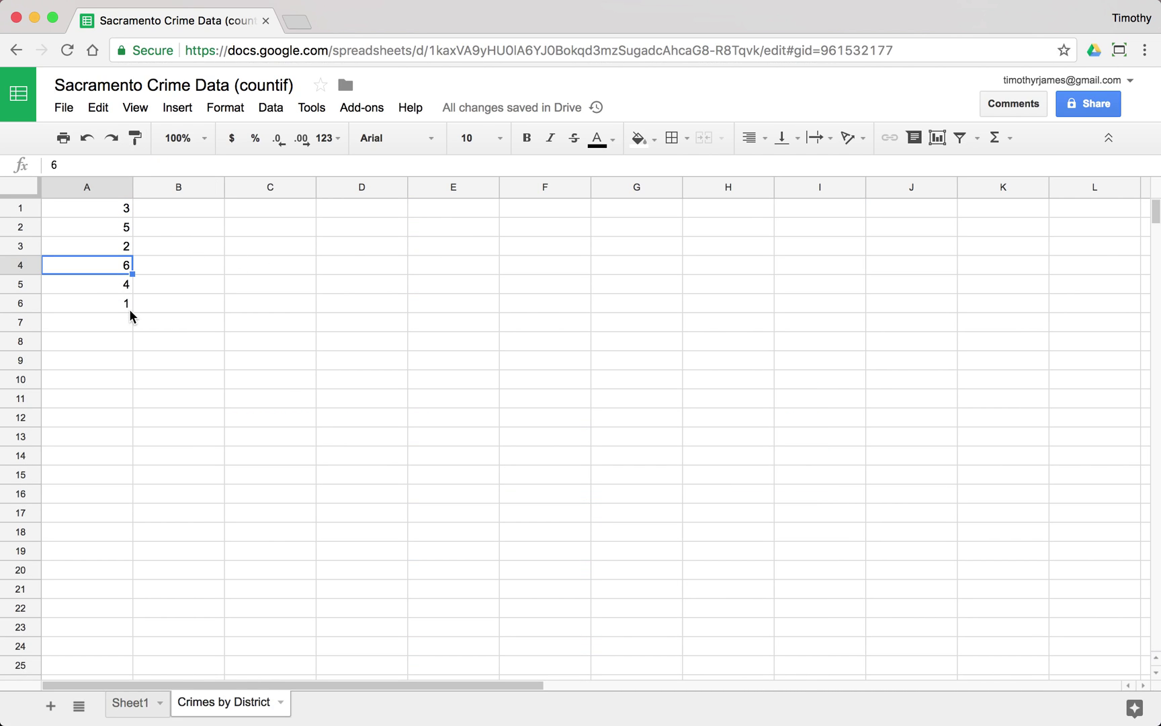
{"action": "left_click", "coordinate": [129, 306]}
{"action": "left_click", "coordinate": [179, 249]}
- Wrap the formula in SORT so districts 1 to 6 appear in ascending order
{"action": "left_click", "coordinate": [98, 210]}
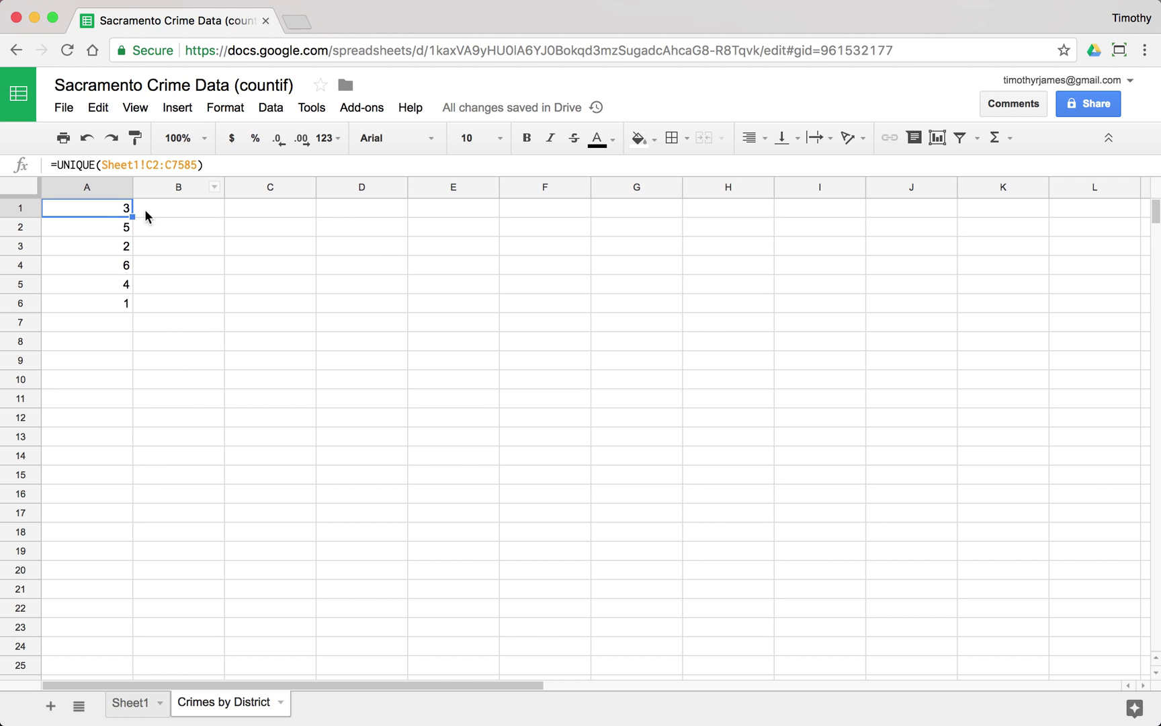
{"action": "left_click", "coordinate": [57, 165]}
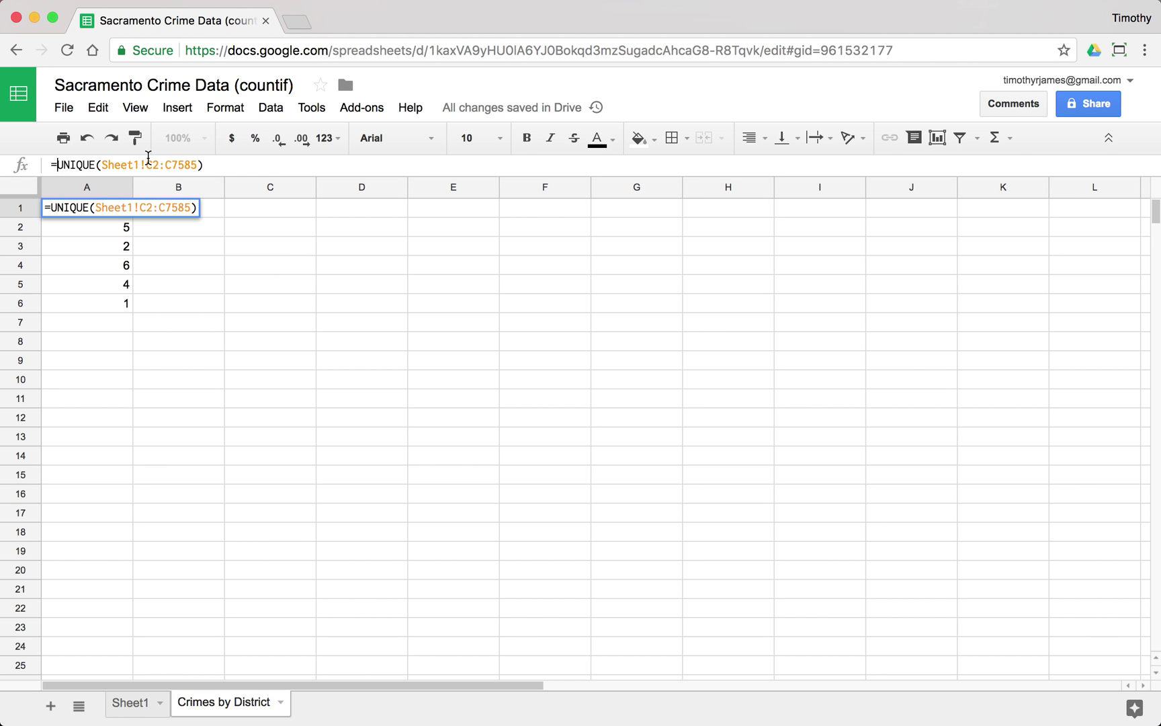
{"action": "type", "text": "SORT("}
{"action": "key", "text": "End"}
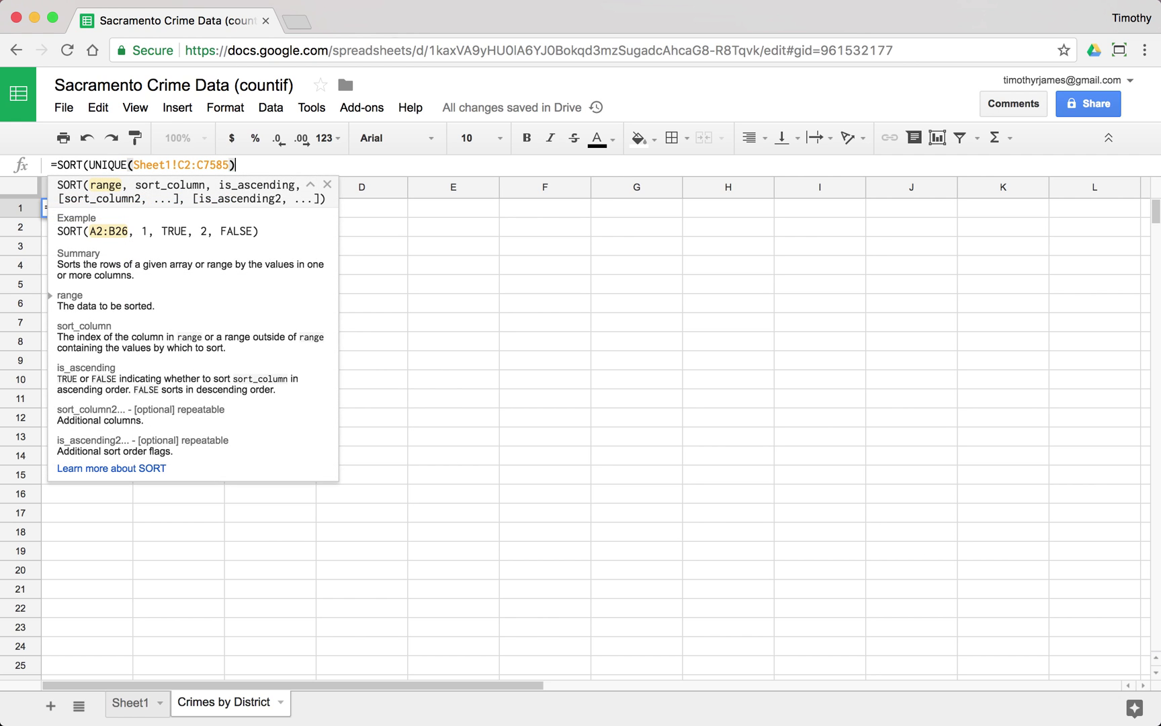
{"action": "type", "text": ")"}
{"action": "key", "text": "Return"}
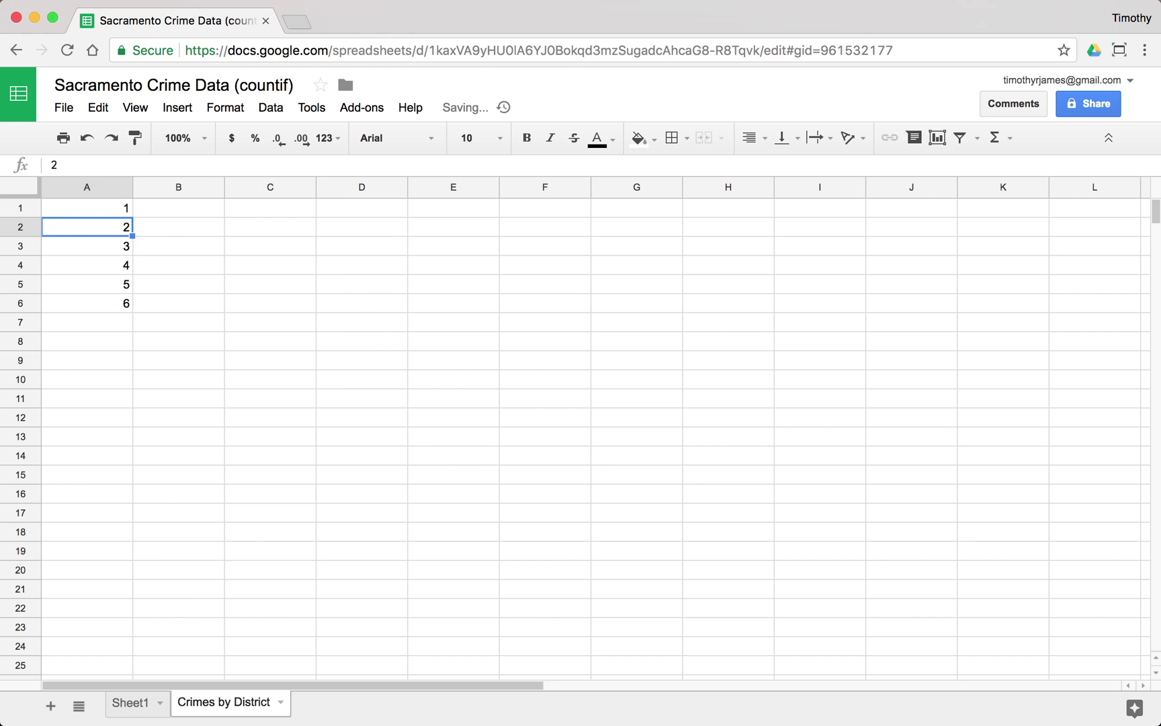
{"action": "left_click", "coordinate": [162, 213]}
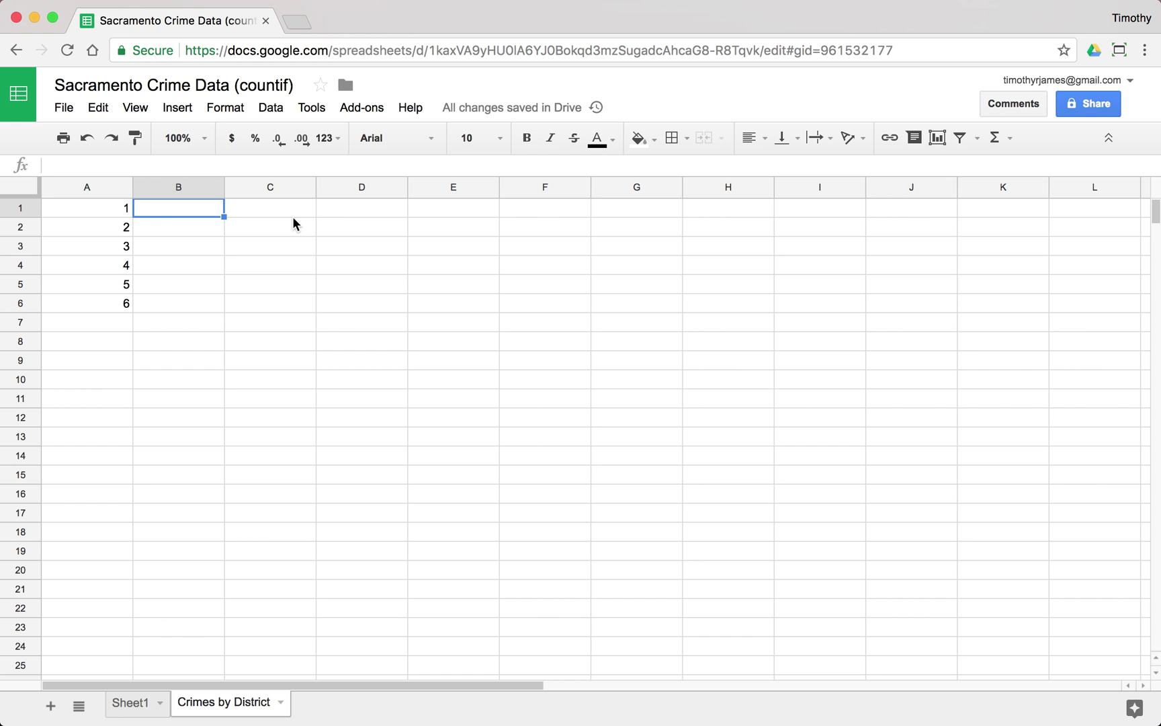
- Enter =COUNTIF(Sheet1!C:C,A1) in B1 to count district 1's crimes
{"action": "type", "text": "="}
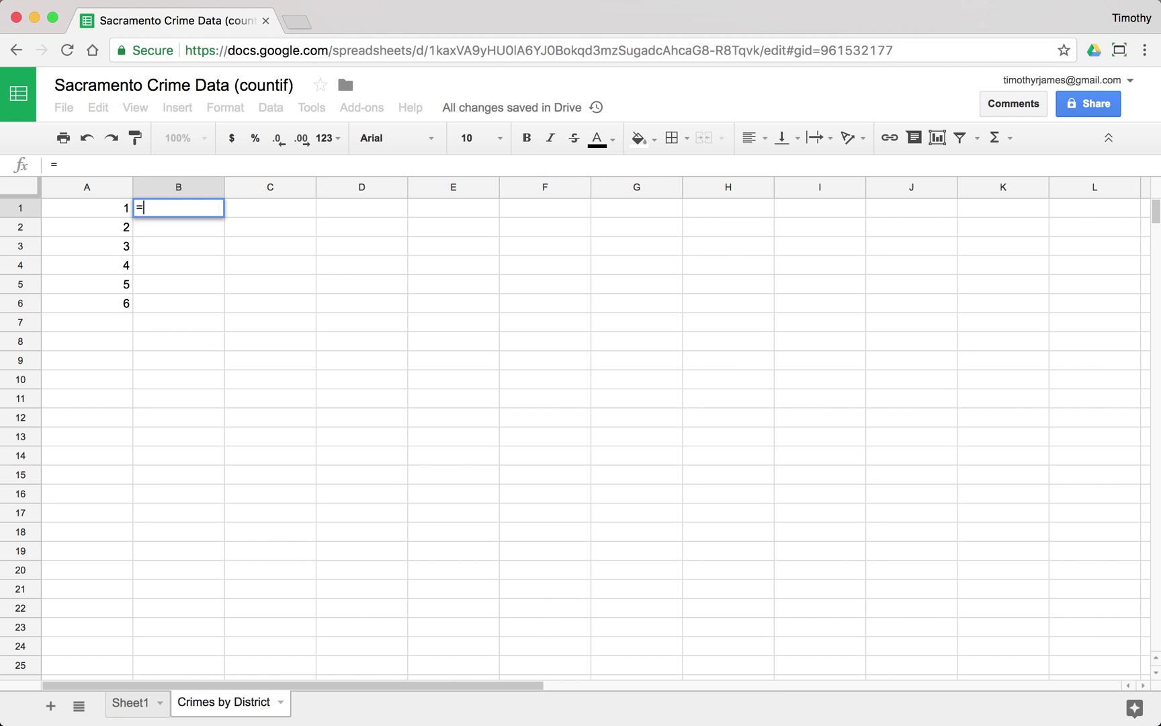
{"action": "type", "text": "COUNTIF("}
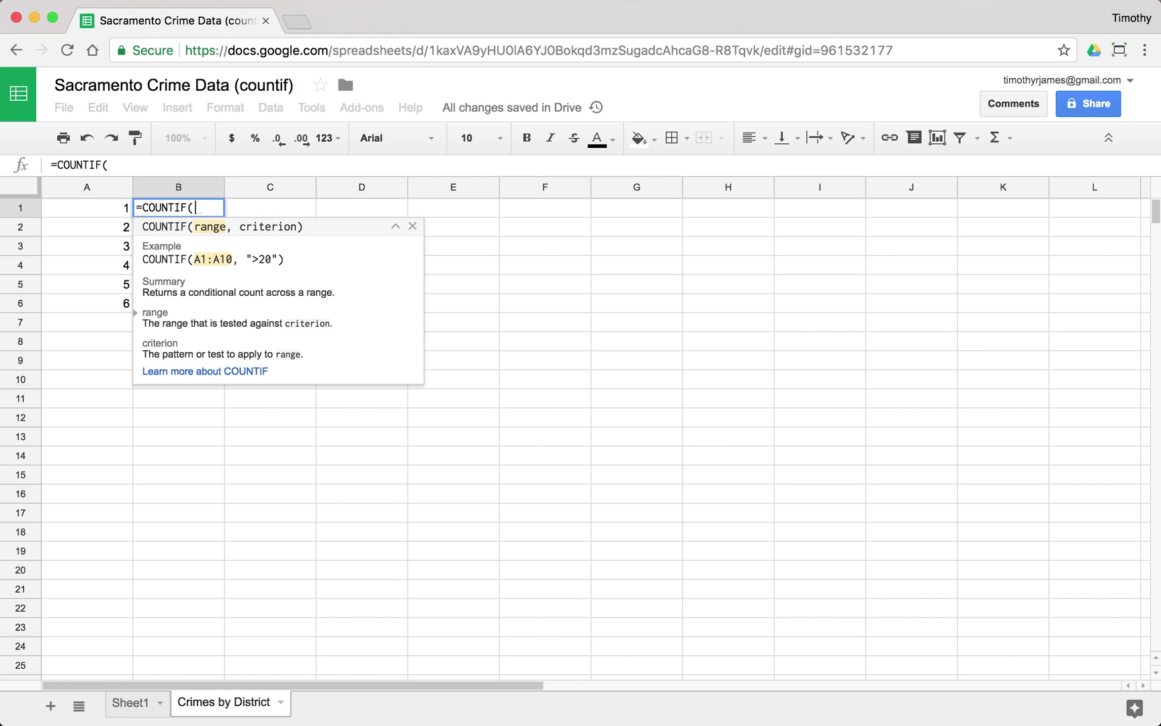
{"action": "left_click", "coordinate": [144, 702]}
{"action": "left_click", "coordinate": [467, 190]}
{"action": "type", "text": ","}
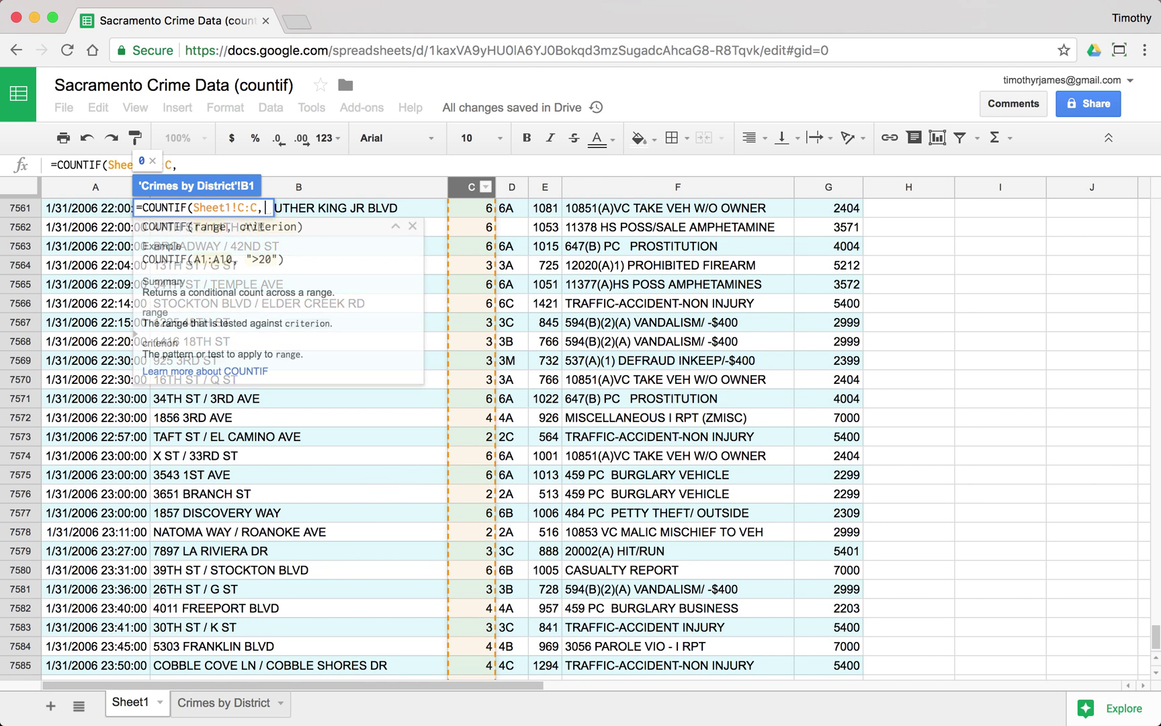
{"action": "left_click", "coordinate": [224, 702]}
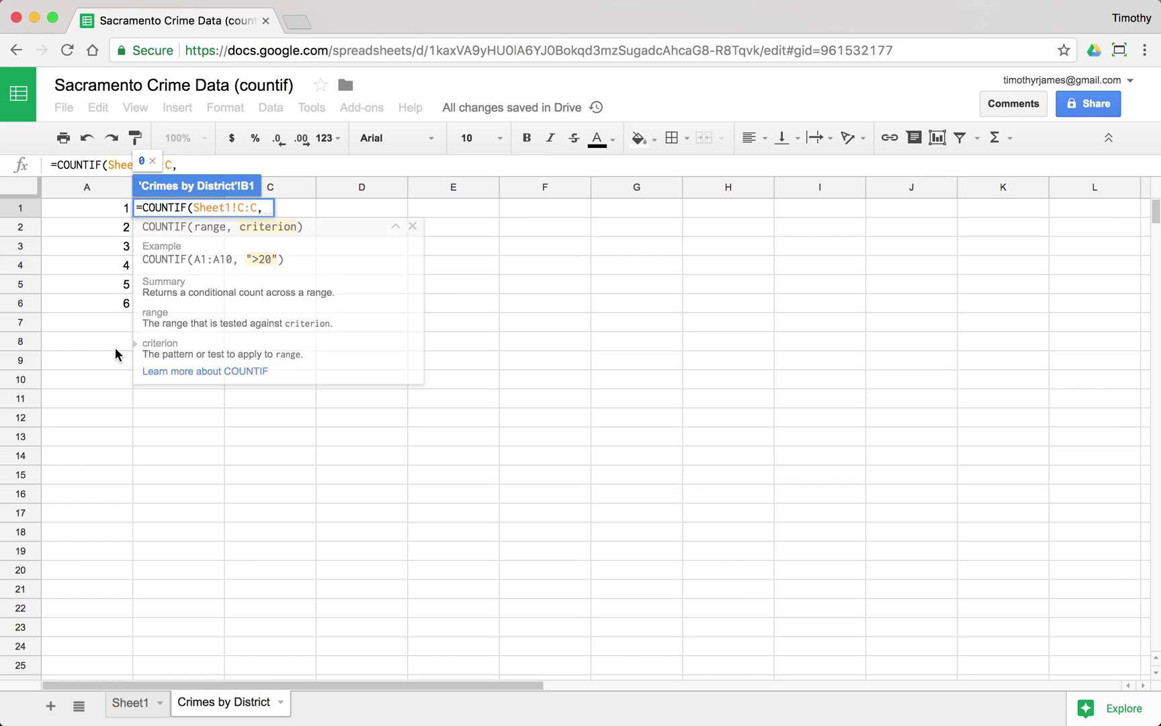
{"action": "left_click", "coordinate": [115, 205]}
{"action": "key", "text": "Return"}
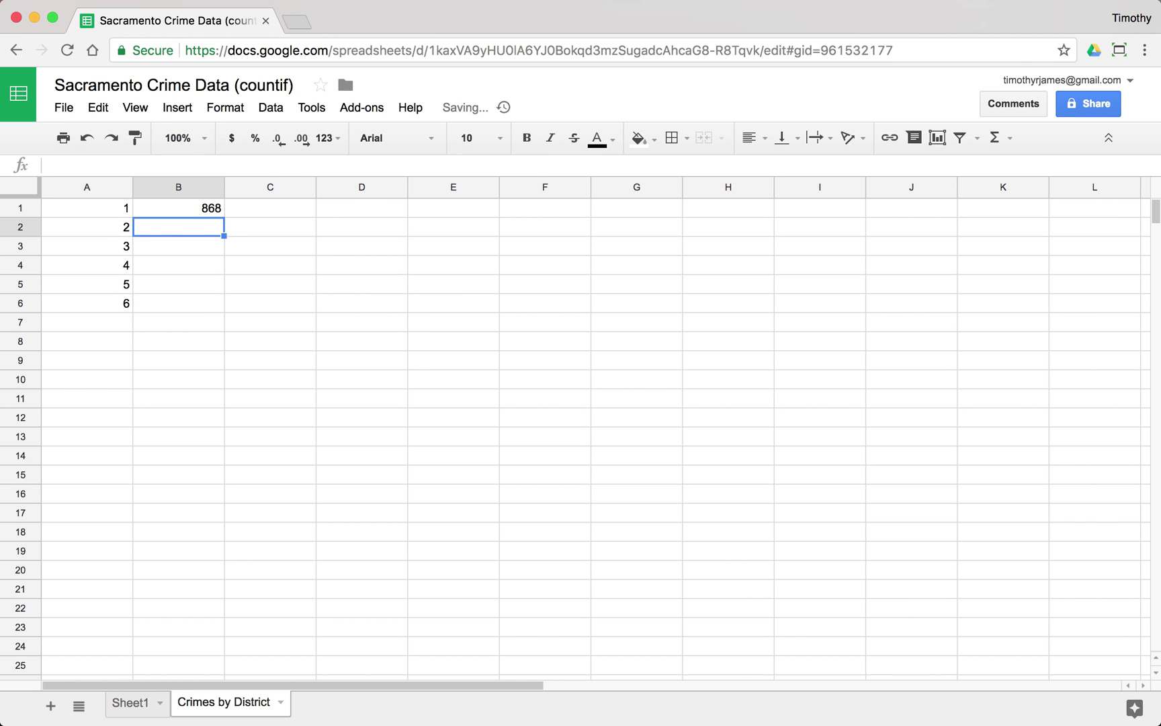
- Fill the count formula down to B6, giving 868 through 1359 per district
{"action": "left_click", "coordinate": [217, 205]}
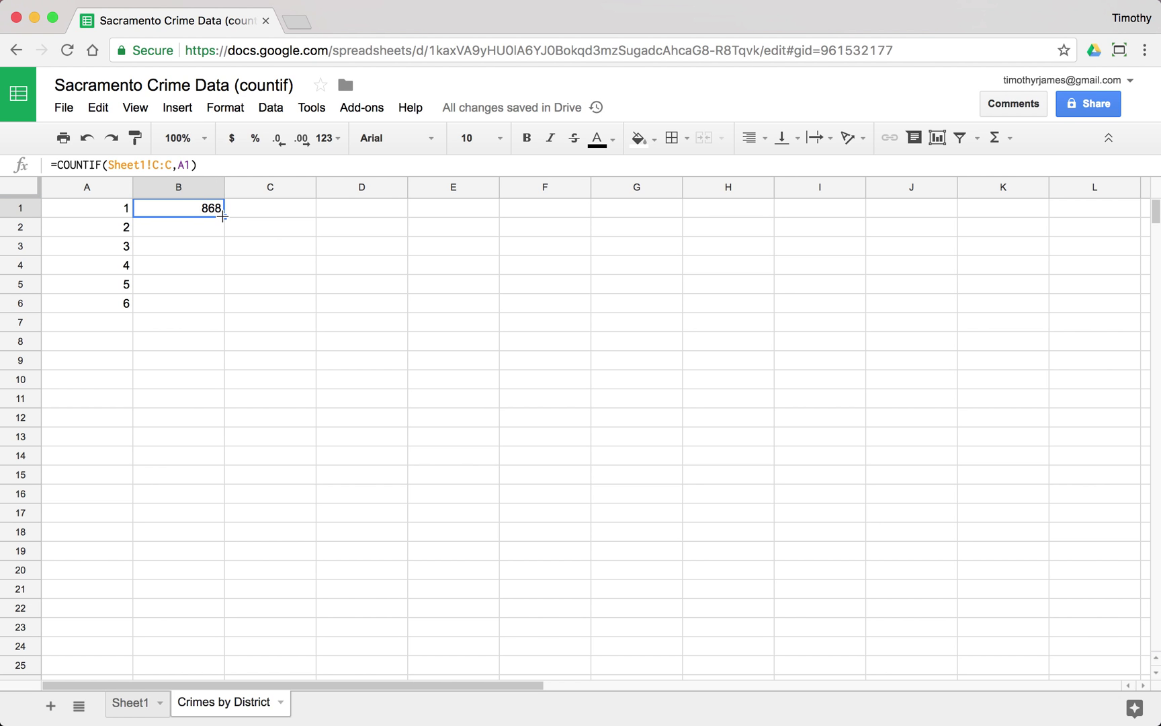
{"action": "left_click_drag", "start_coordinate": [223, 216], "coordinate": [224, 306]}
{"action": "left_click", "coordinate": [169, 263]}
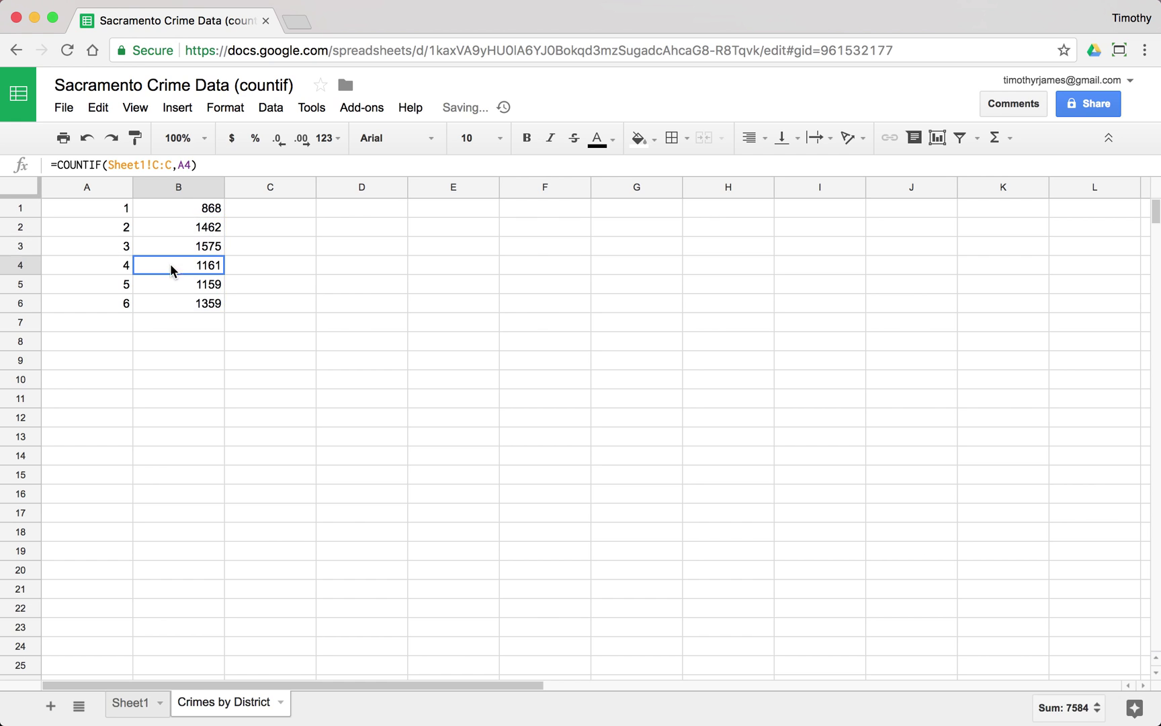
{"action": "key", "text": "Up"}
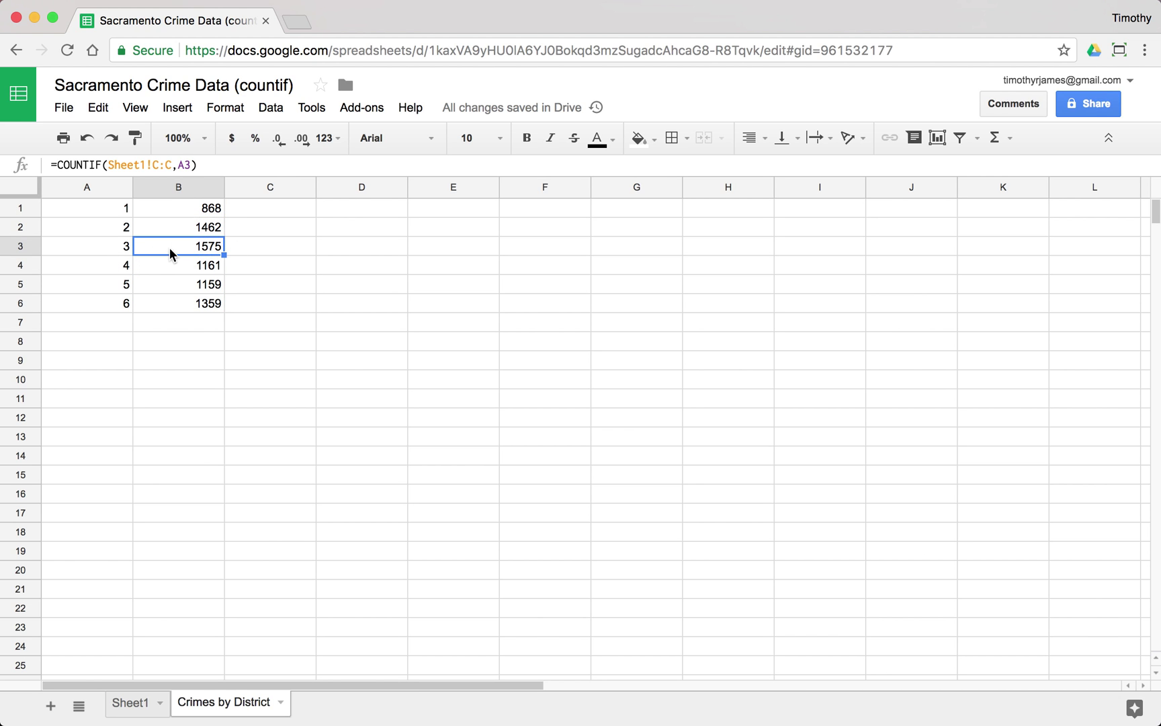
{"action": "left_click", "coordinate": [174, 211]}
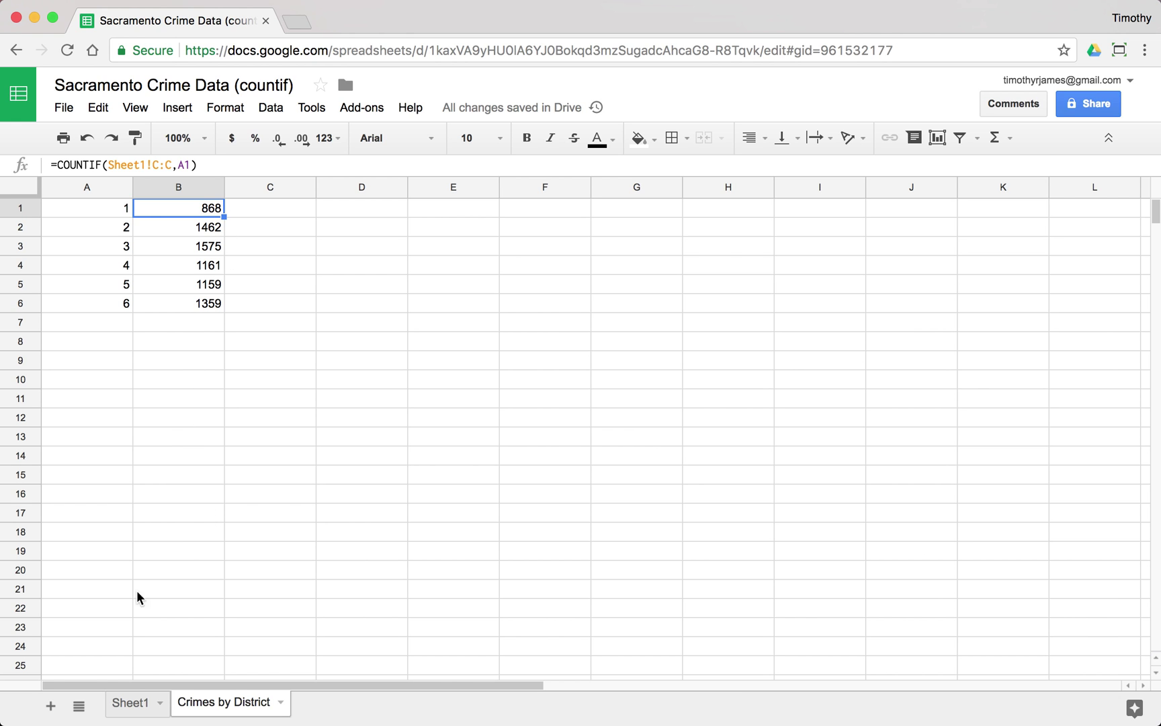
- Review the NCIC Code column in Sheet1's crime data
{"action": "left_click", "coordinate": [129, 704]}
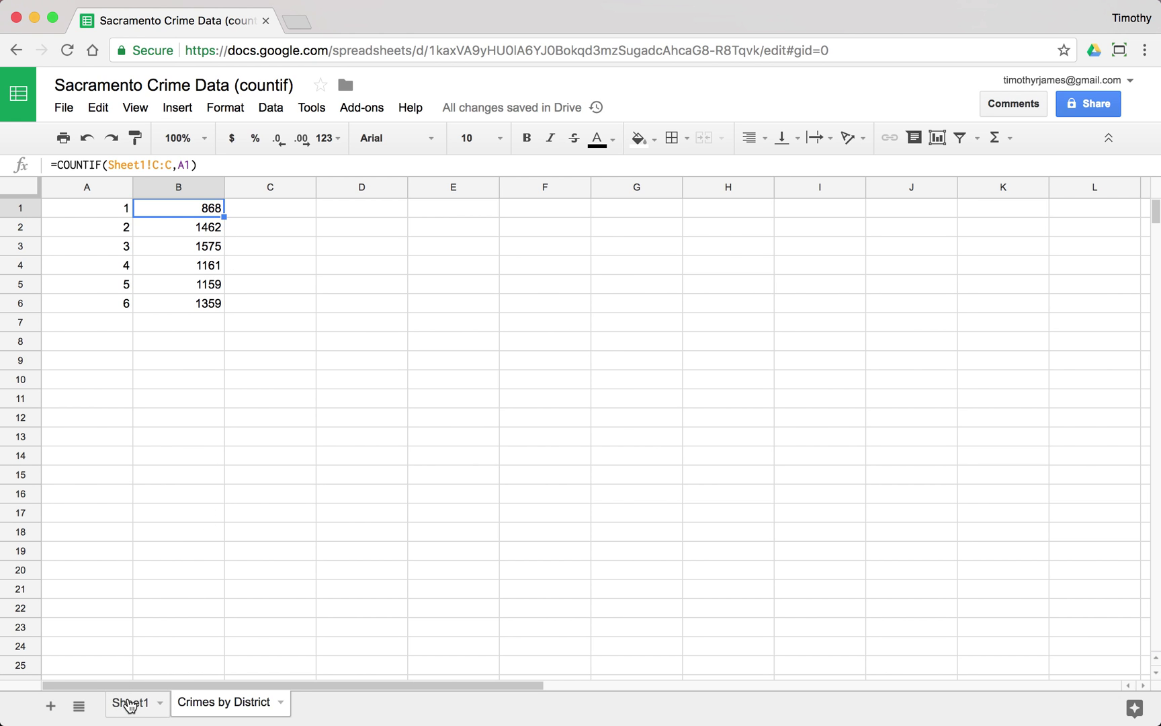
{"action": "scroll", "coordinate": [525, 275], "scroll_direction": "down", "scroll_amount": 15}
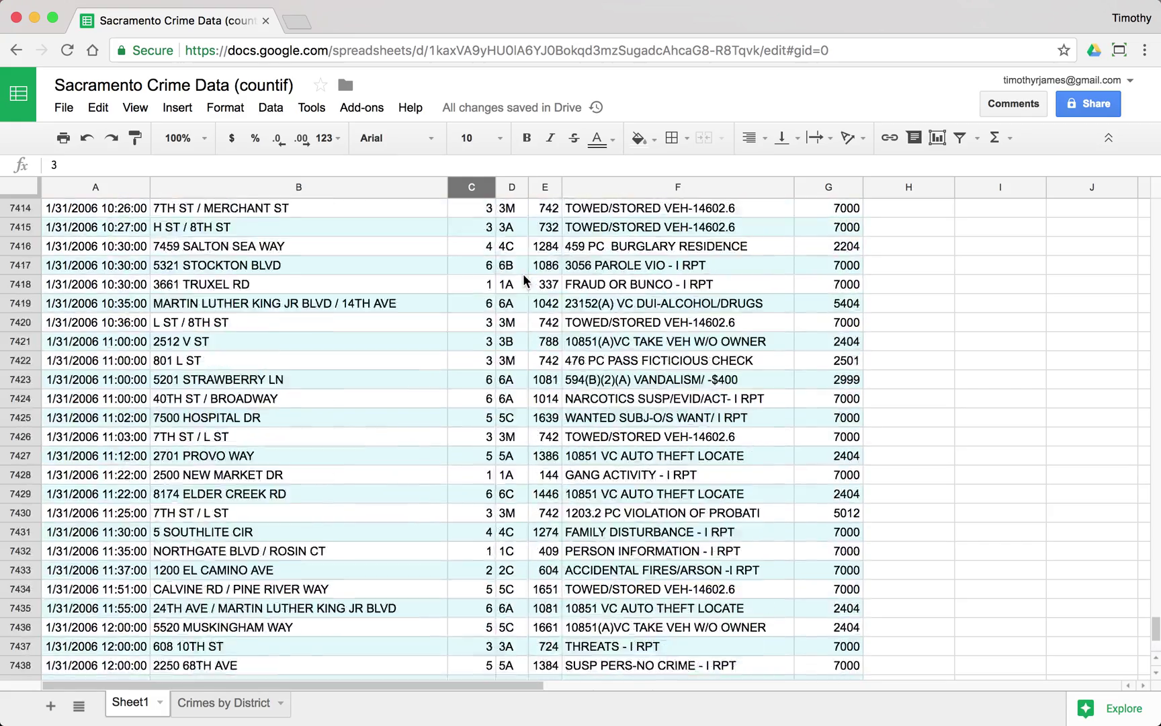
{"action": "scroll", "coordinate": [523, 273], "scroll_direction": "up", "scroll_amount": 20}
{"action": "left_click_drag", "start_coordinate": [1157, 632], "coordinate": [1095, 200]}
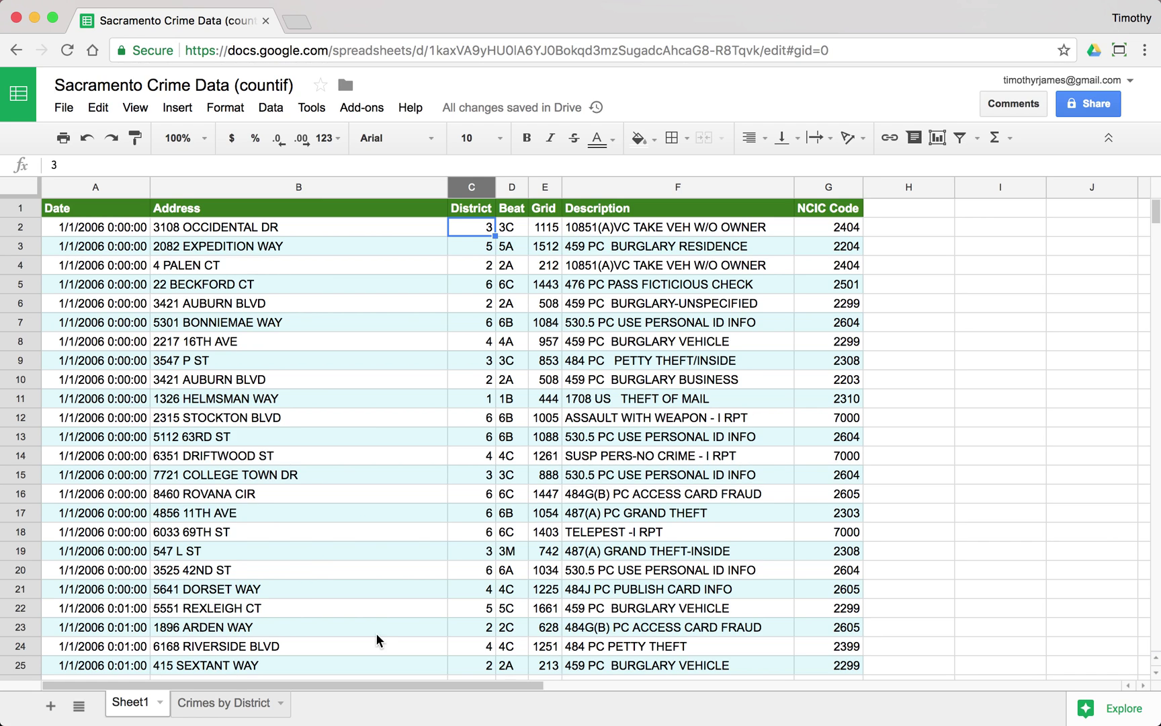
{"action": "left_click", "coordinate": [813, 263]}
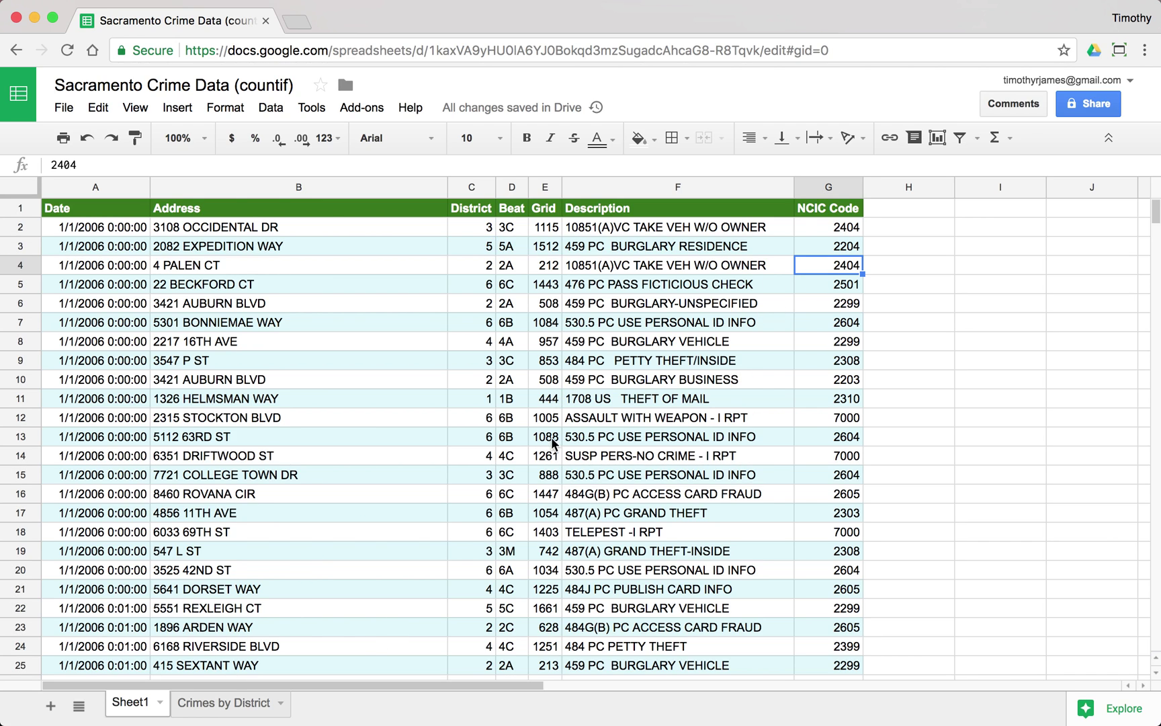
- Add a sheet named 'Crimes by NCIC Code' and begin =SORT(UNIQUE( in A1
{"action": "left_click", "coordinate": [223, 709]}
{"action": "left_click", "coordinate": [51, 707]}
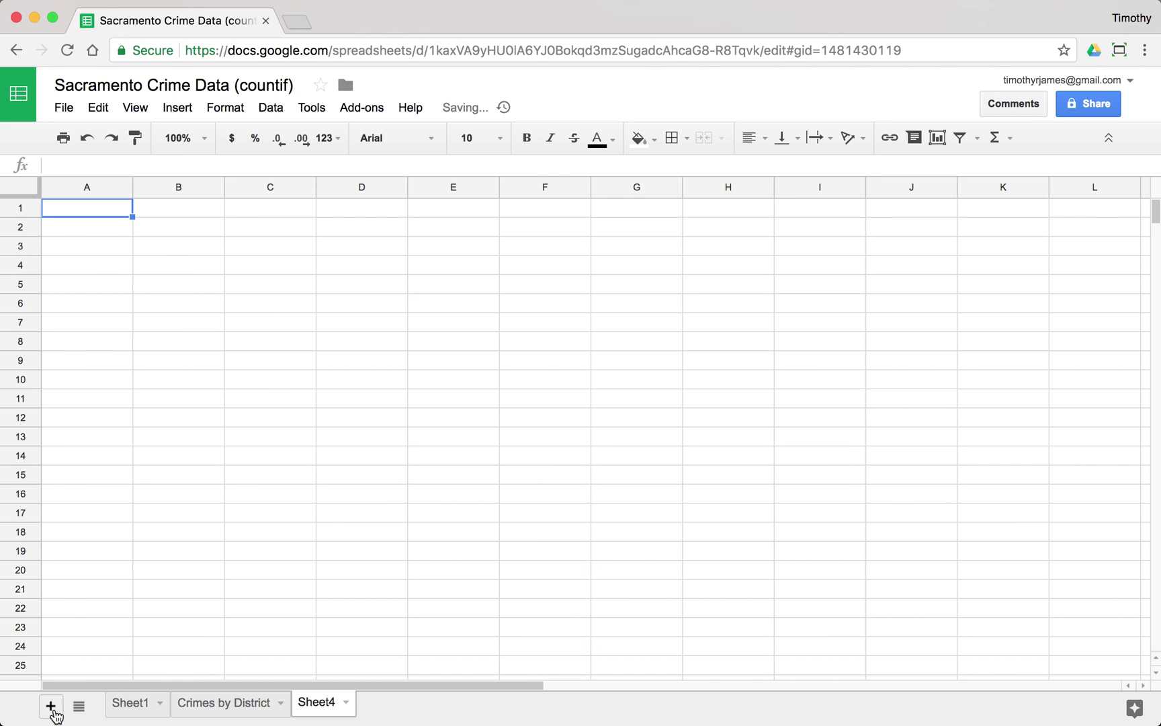
{"action": "double_click", "coordinate": [323, 702]}
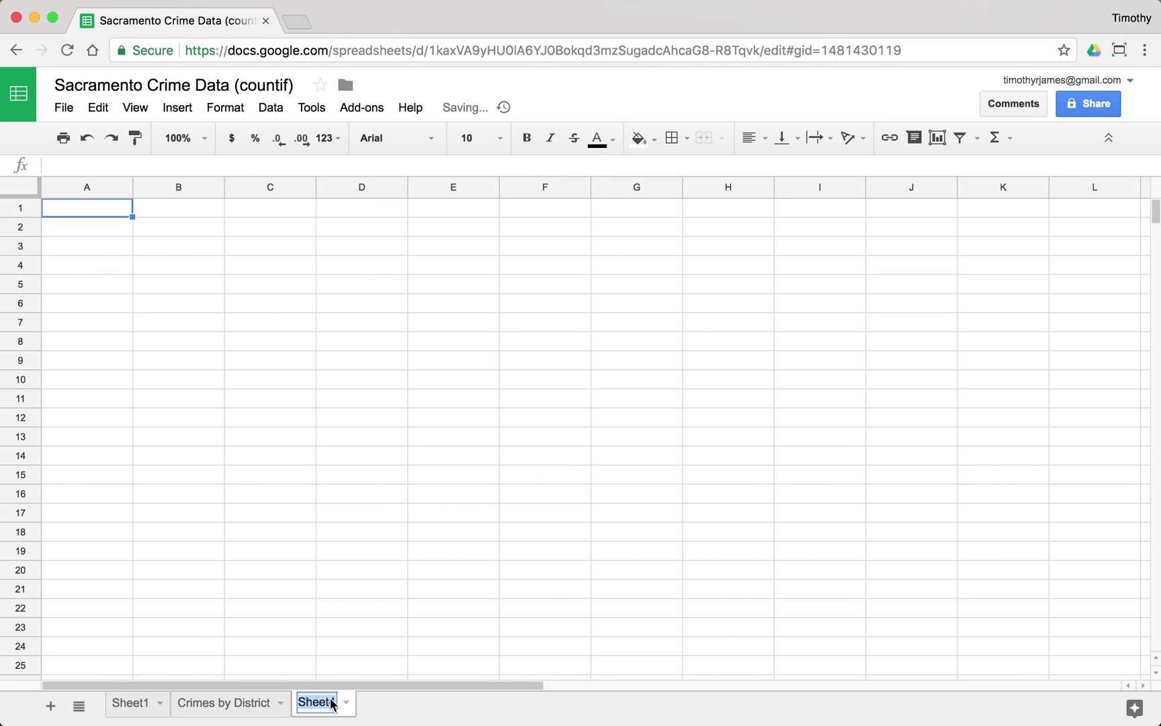
{"action": "type", "text": "Crimes by NCIC Code"}
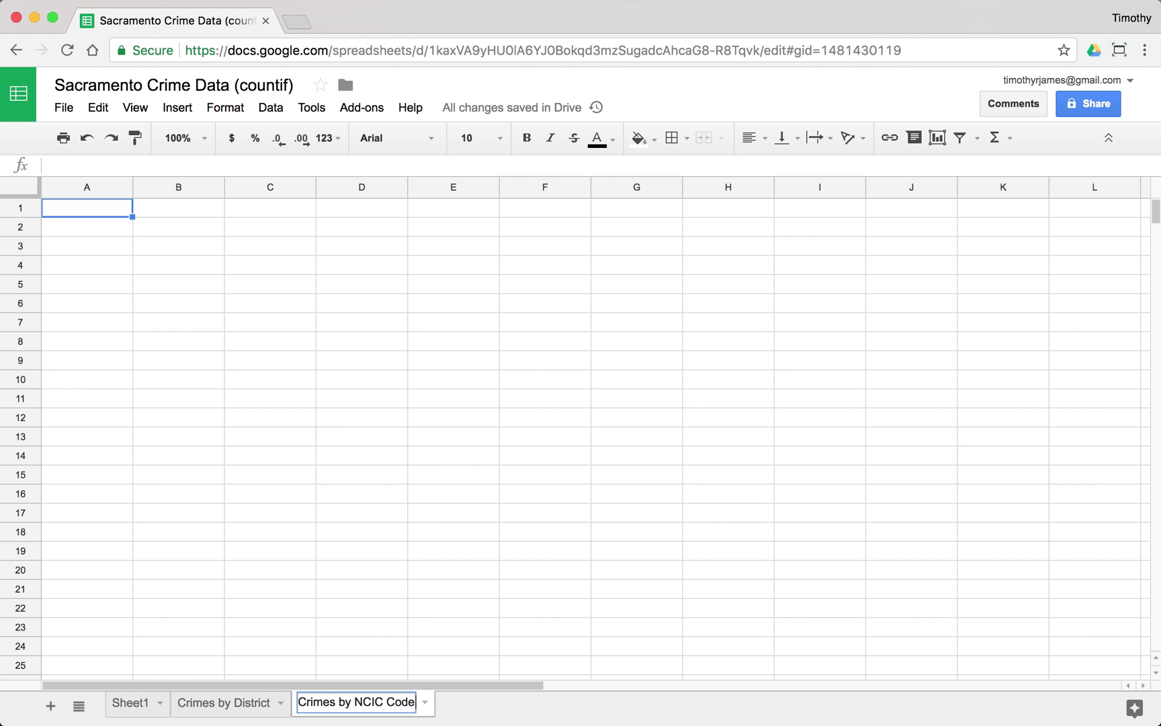
{"action": "key", "text": "Return"}
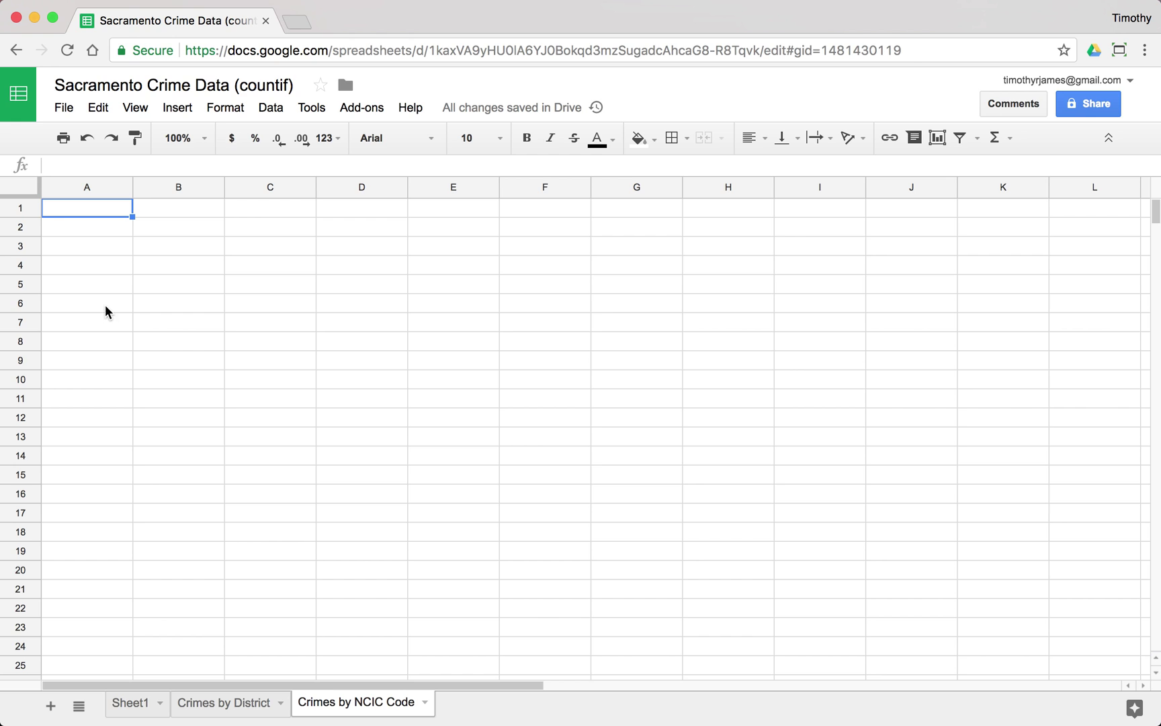
{"action": "type", "text": "=SORT(UNIQUE("}
- Complete A1 as =SORT(UNIQUE(Sheet1!G2:G7585)) to list the sorted unique NCIC codes
{"action": "left_click", "coordinate": [130, 702]}
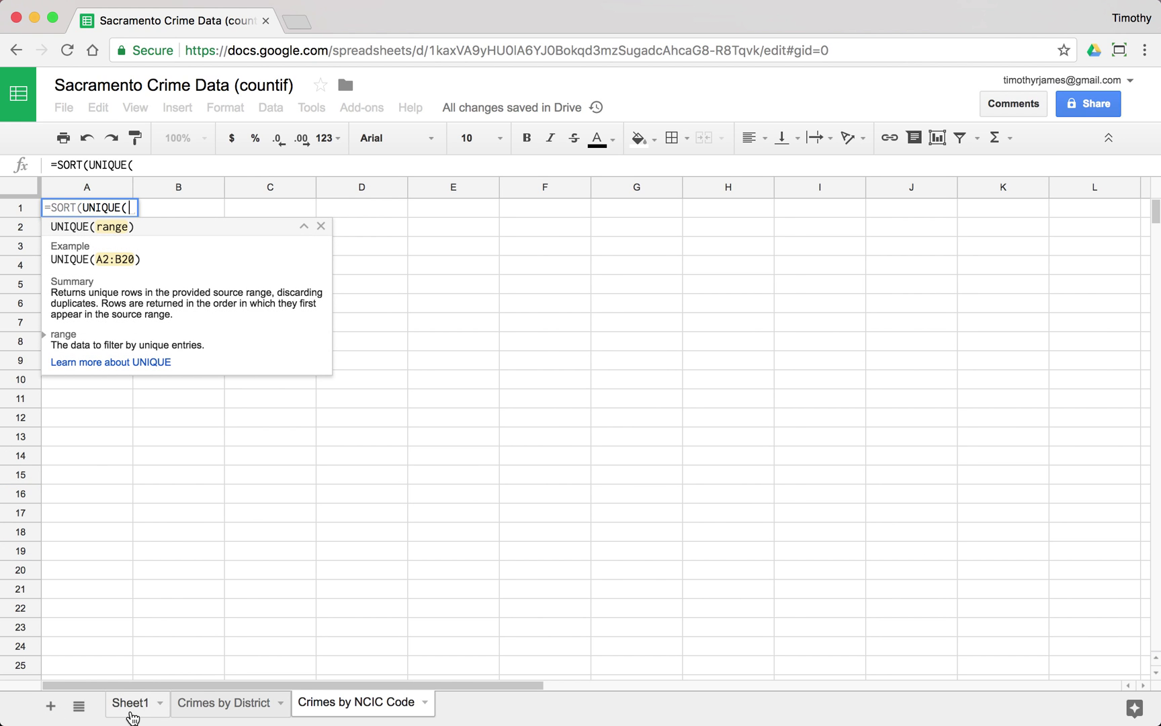
{"action": "left_click", "coordinate": [827, 231]}
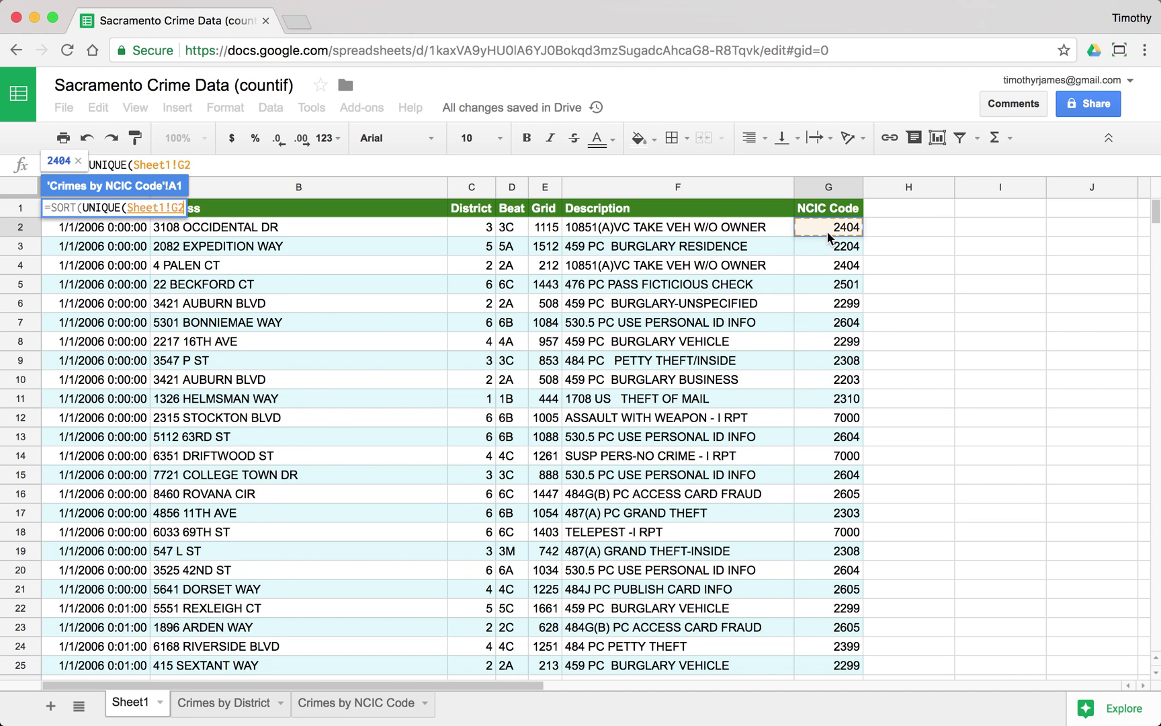
{"action": "key", "text": "super+shift+Down"}
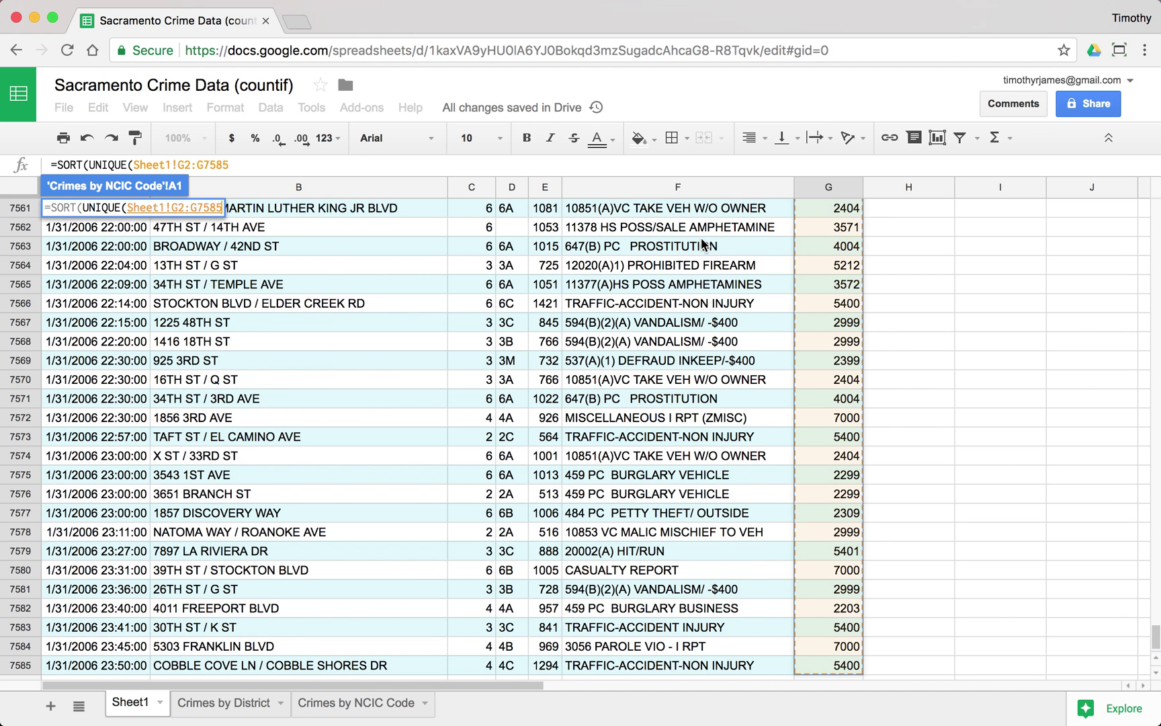
{"action": "type", "text": ","}
{"action": "key", "text": "BackSpace"}
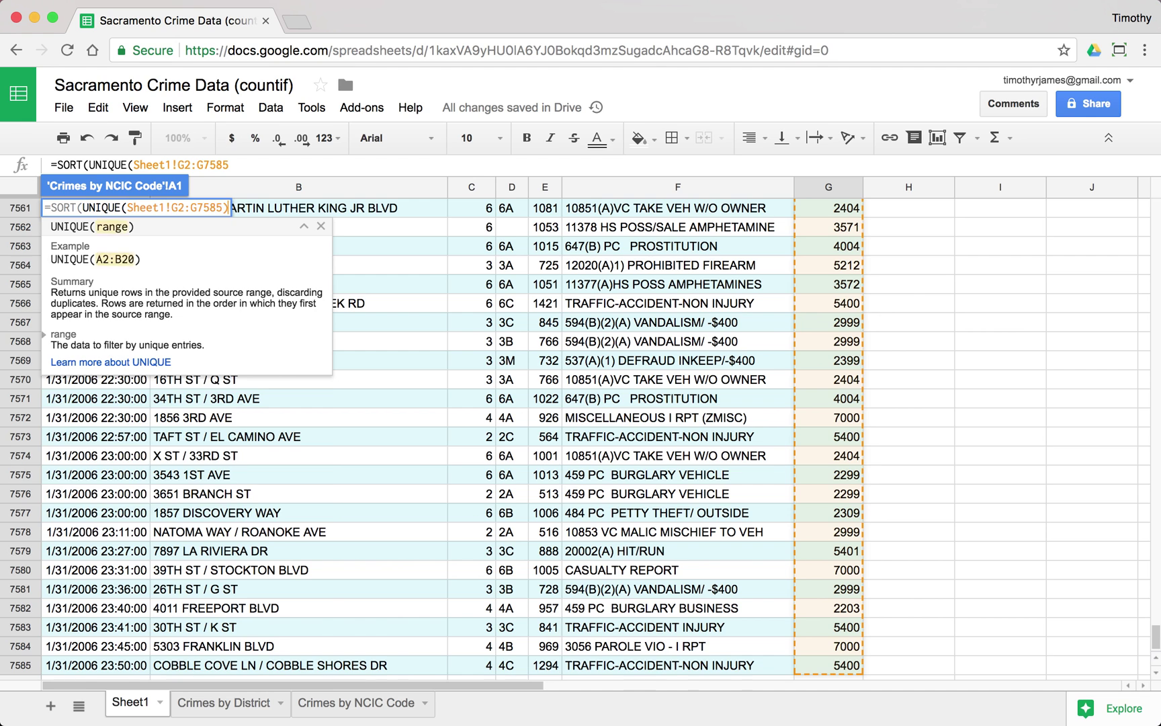
{"action": "type", "text": "))"}
{"action": "key", "text": "Return"}
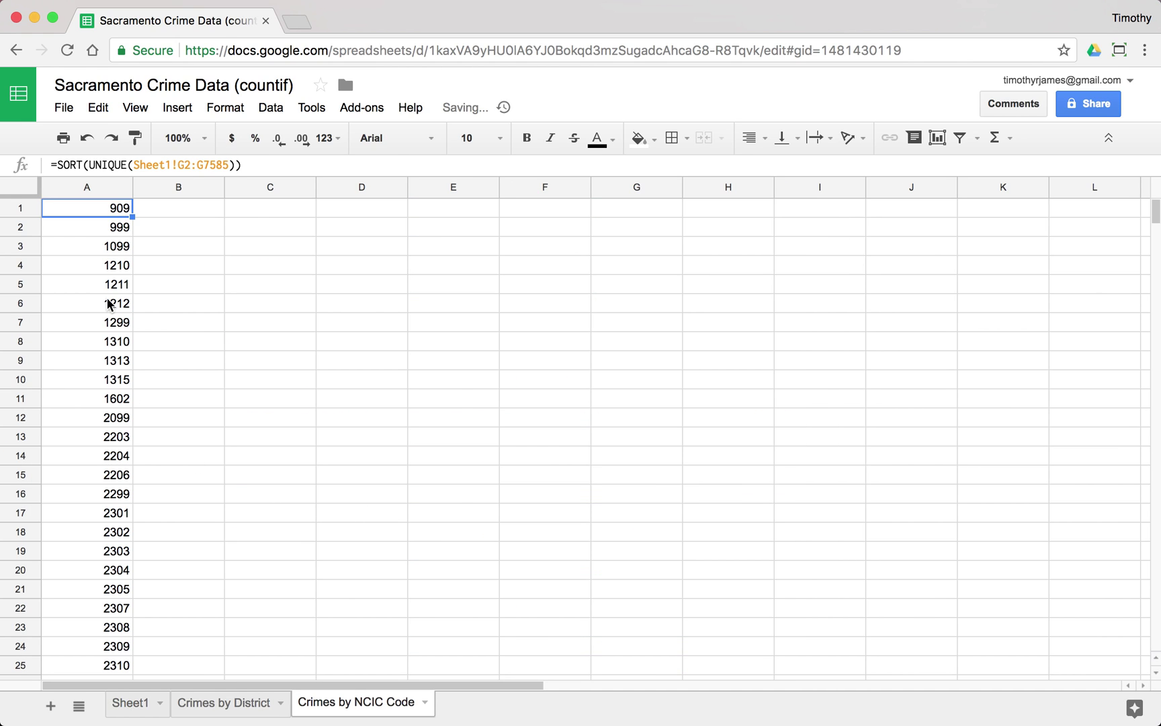
- Review the generated code list and begin =COUNTIF( in B1
{"action": "left_click", "coordinate": [124, 306]}
{"action": "scroll", "coordinate": [149, 320], "scroll_direction": "down", "scroll_amount": 10}
{"action": "scroll", "coordinate": [148, 319], "scroll_direction": "down", "scroll_amount": 14}
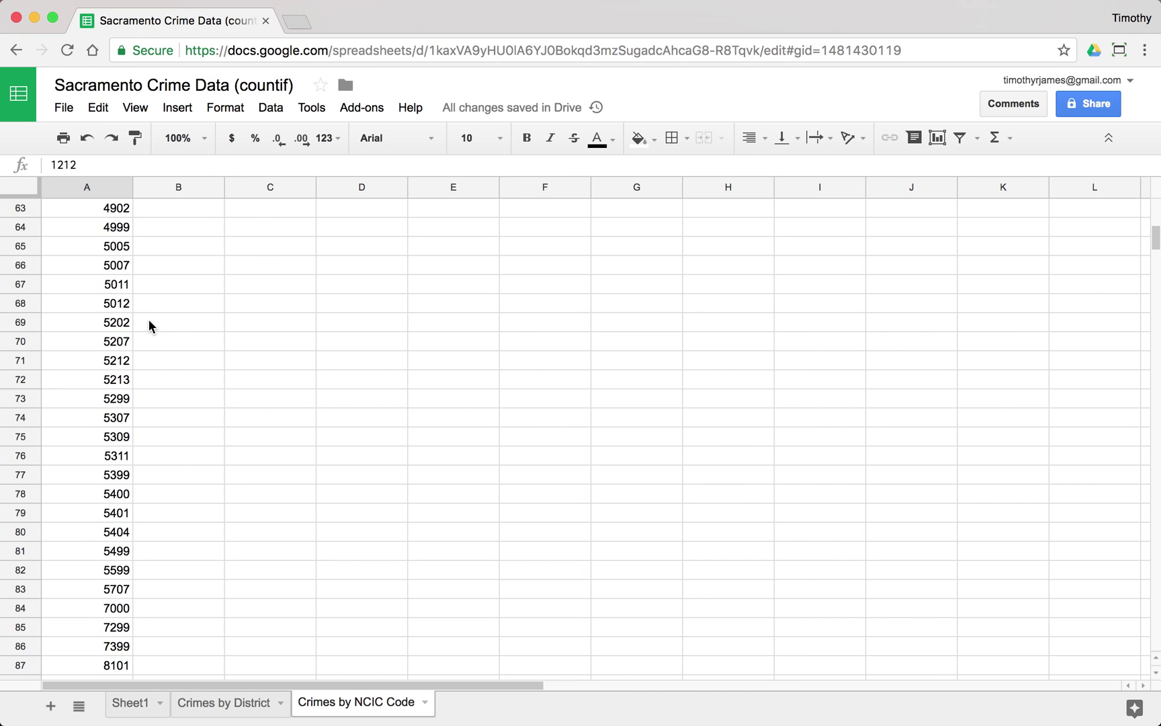
{"action": "scroll", "coordinate": [88, 461], "scroll_direction": "up", "scroll_amount": 20}
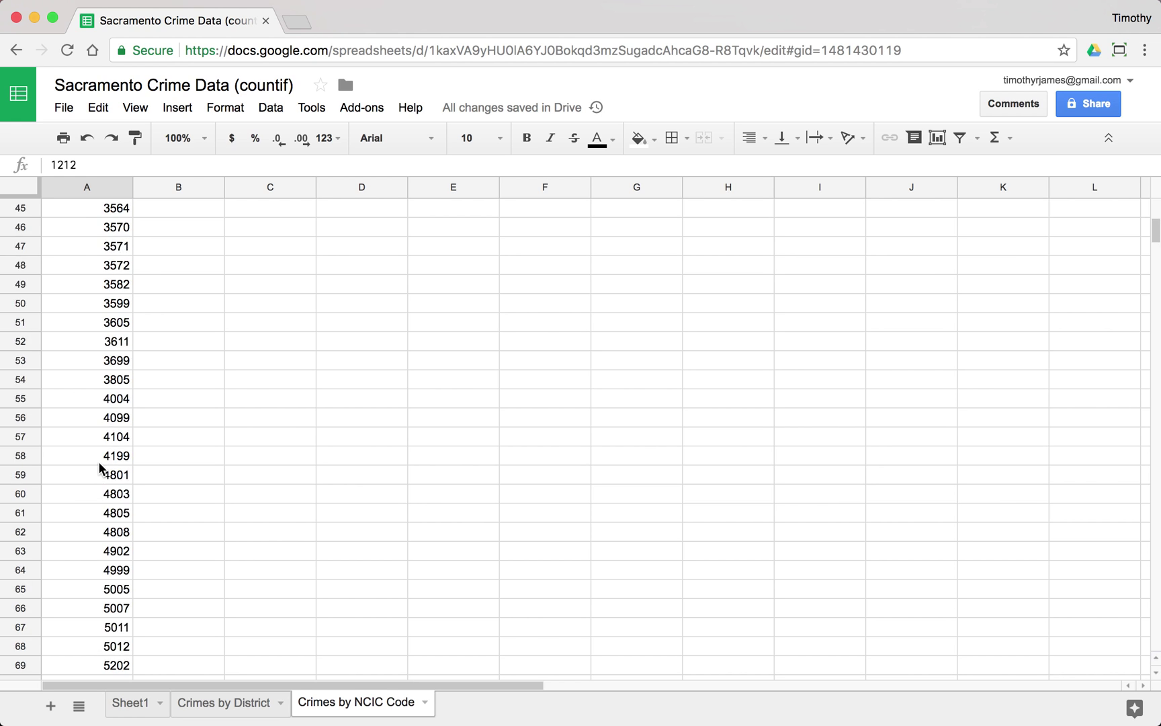
{"action": "left_click", "coordinate": [191, 209]}
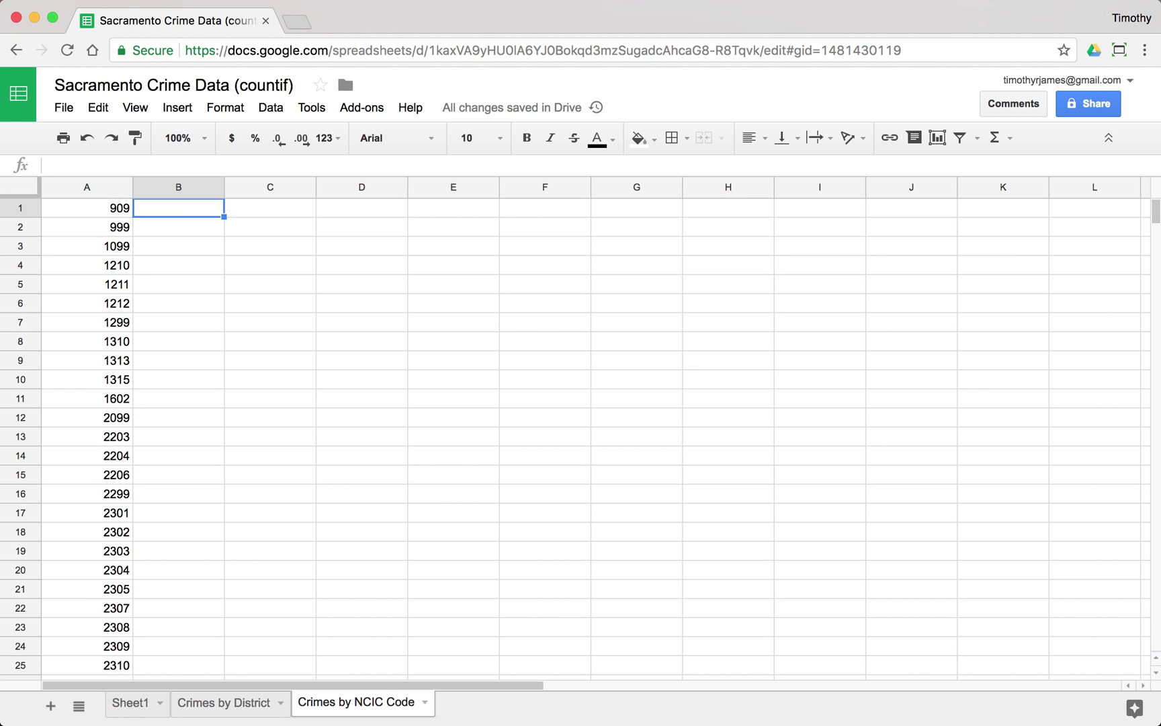
{"action": "type", "text": "=COUNT"}
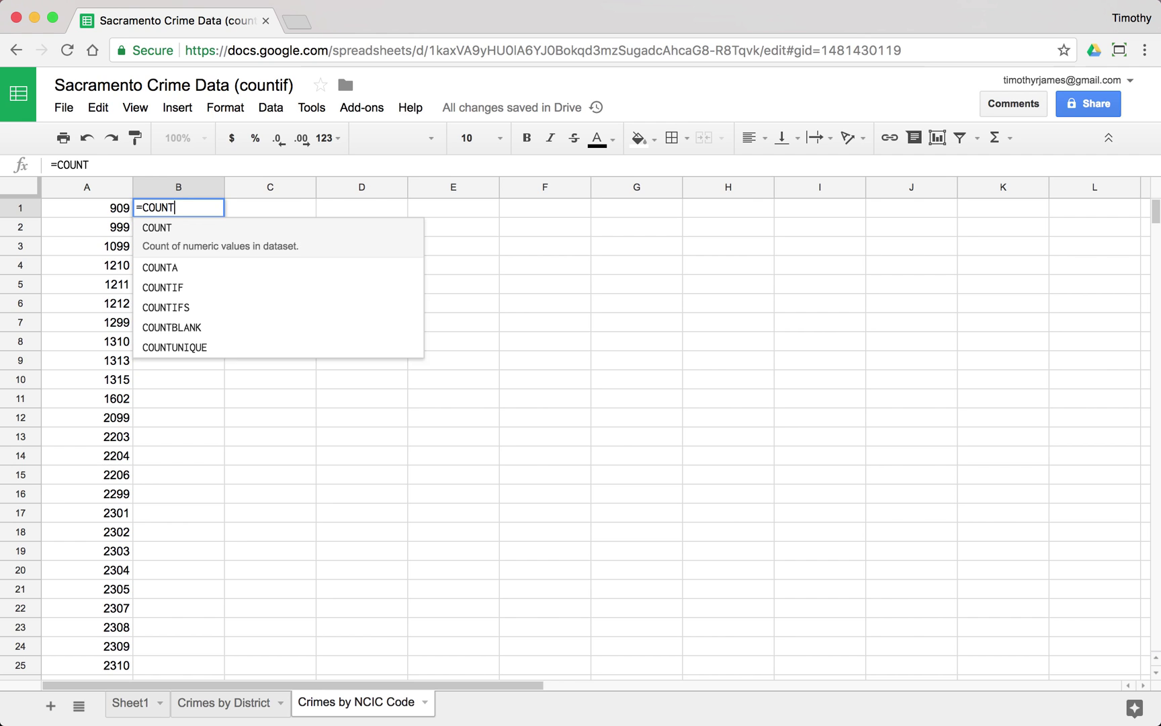
{"action": "type", "text": "IF("}
- Finish B1 as =COUNTIF(Sheet1!G:G,A1) to count the first NCIC code
{"action": "left_click", "coordinate": [138, 706]}
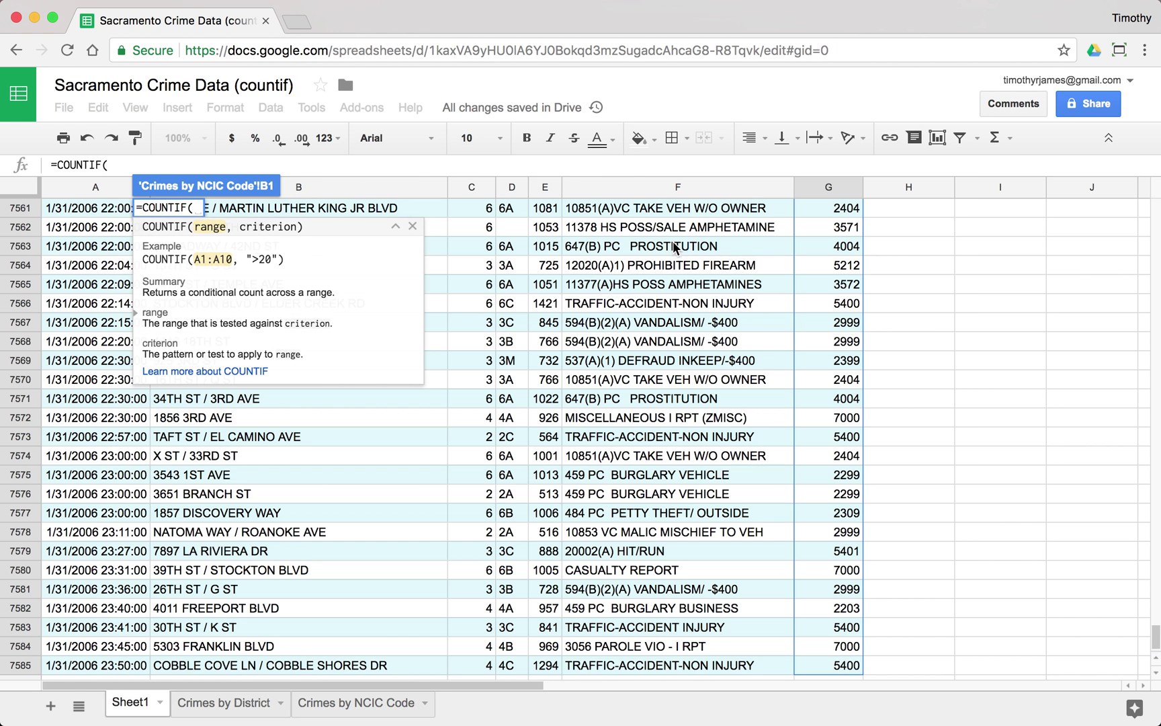
{"action": "left_click", "coordinate": [833, 187]}
{"action": "type", "text": ","}
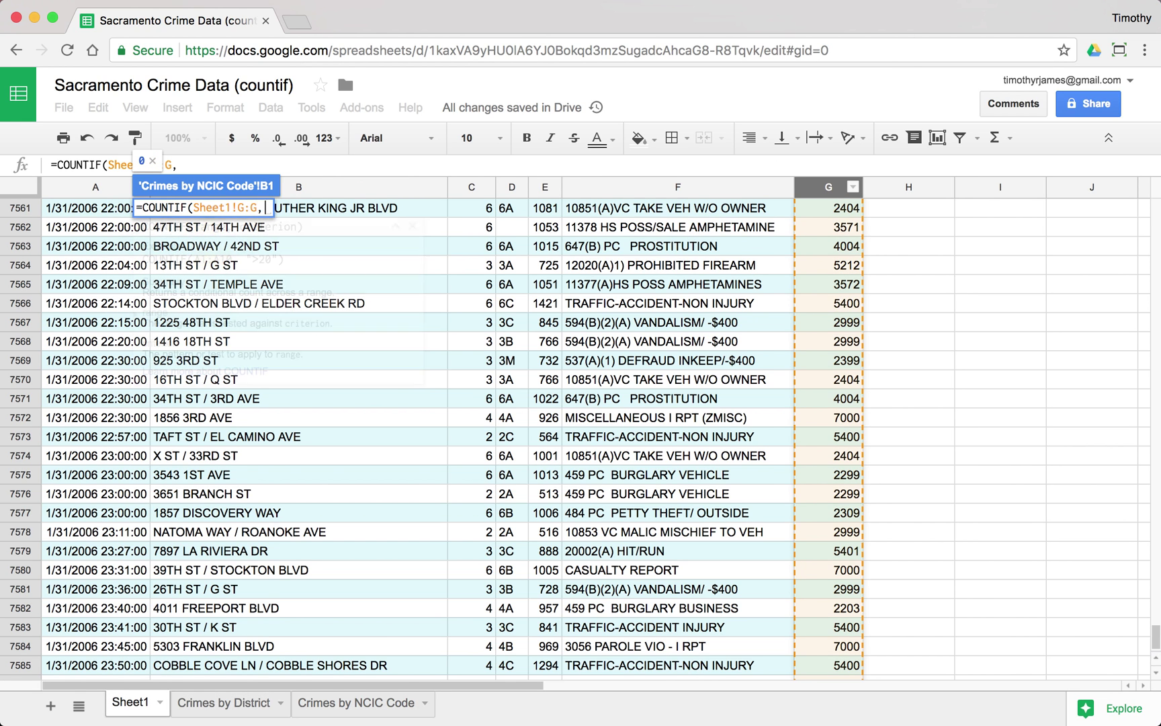
{"action": "left_click", "coordinate": [332, 710]}
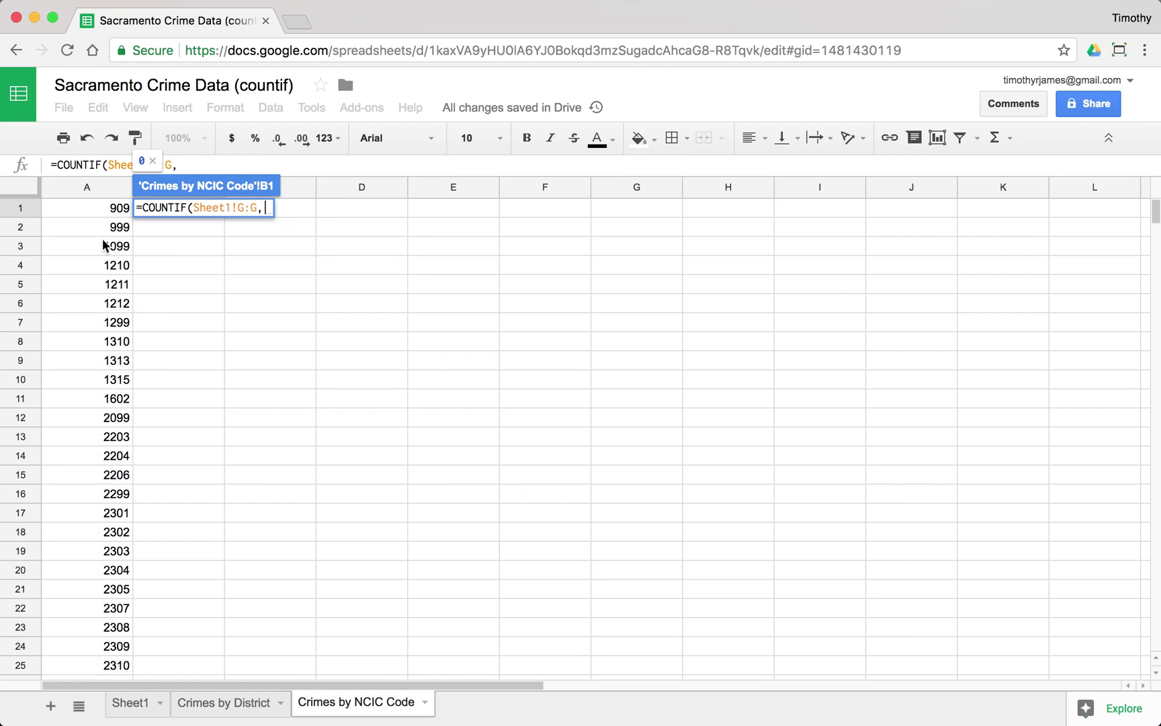
{"action": "left_click", "coordinate": [101, 210]}
{"action": "key", "text": "Return"}
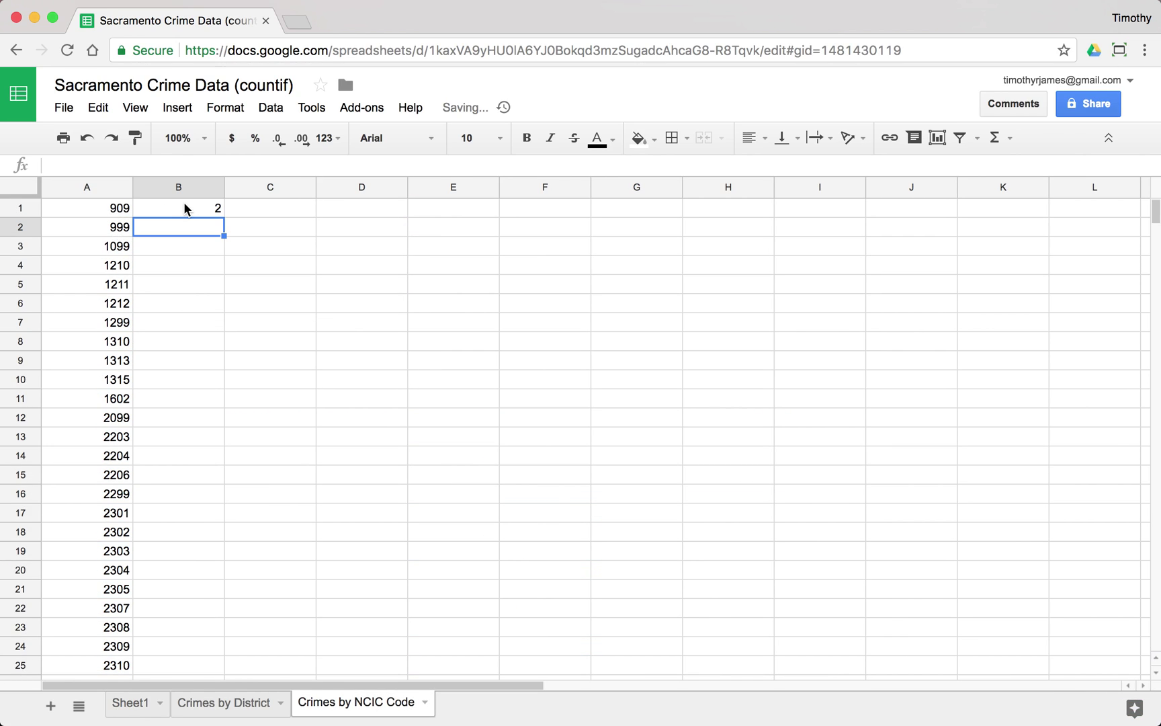
- Copy B1's count formula and check where the code list ends
{"action": "left_click", "coordinate": [184, 205]}
{"action": "key", "text": "ctrl+c"}
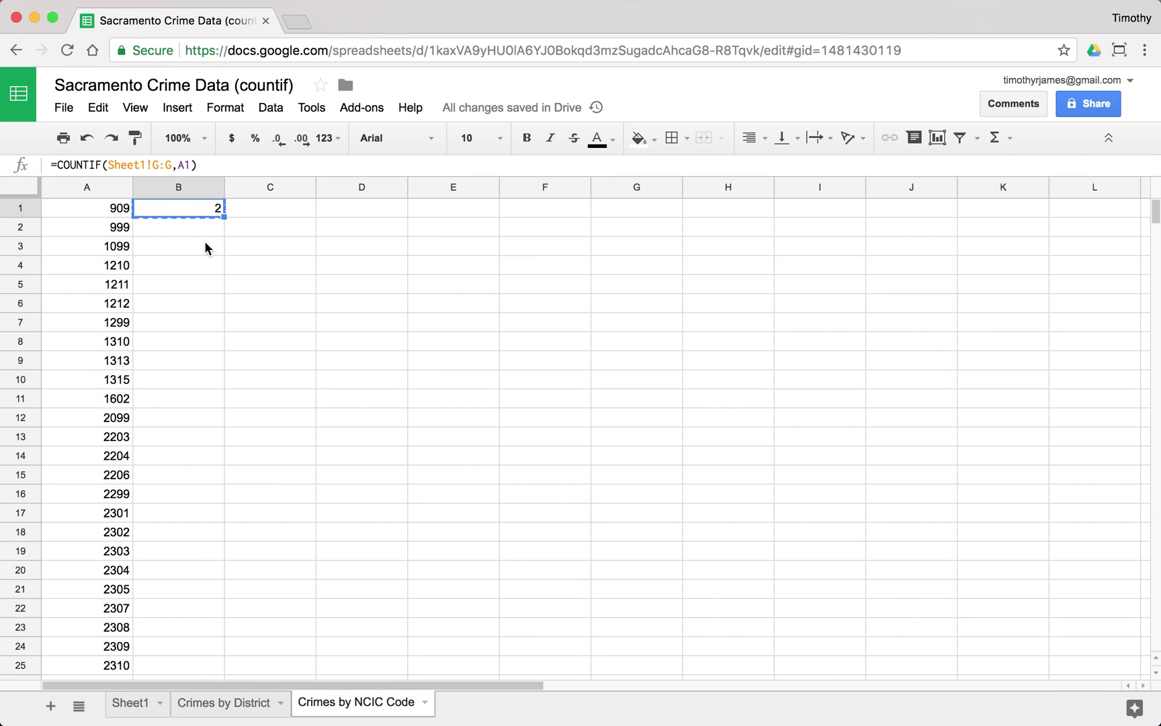
{"action": "scroll", "coordinate": [181, 404], "scroll_direction": "down", "scroll_amount": 15}
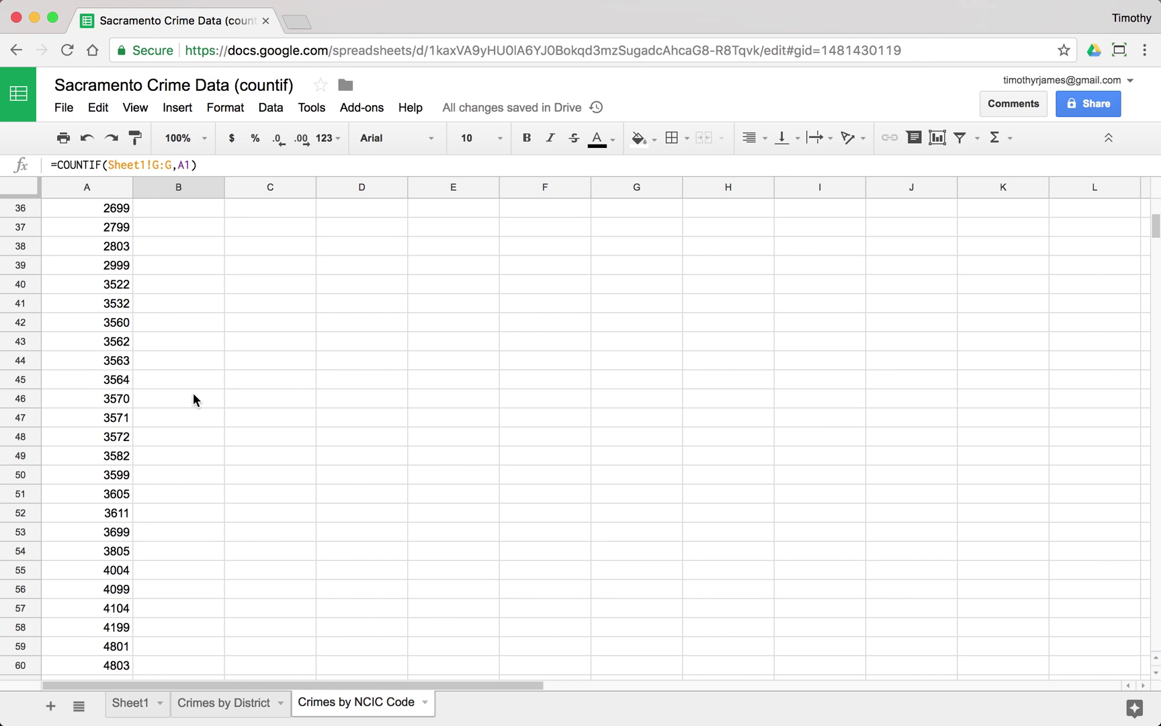
{"action": "scroll", "coordinate": [194, 393], "scroll_direction": "down", "scroll_amount": 8}
{"action": "left_click", "coordinate": [193, 397]}
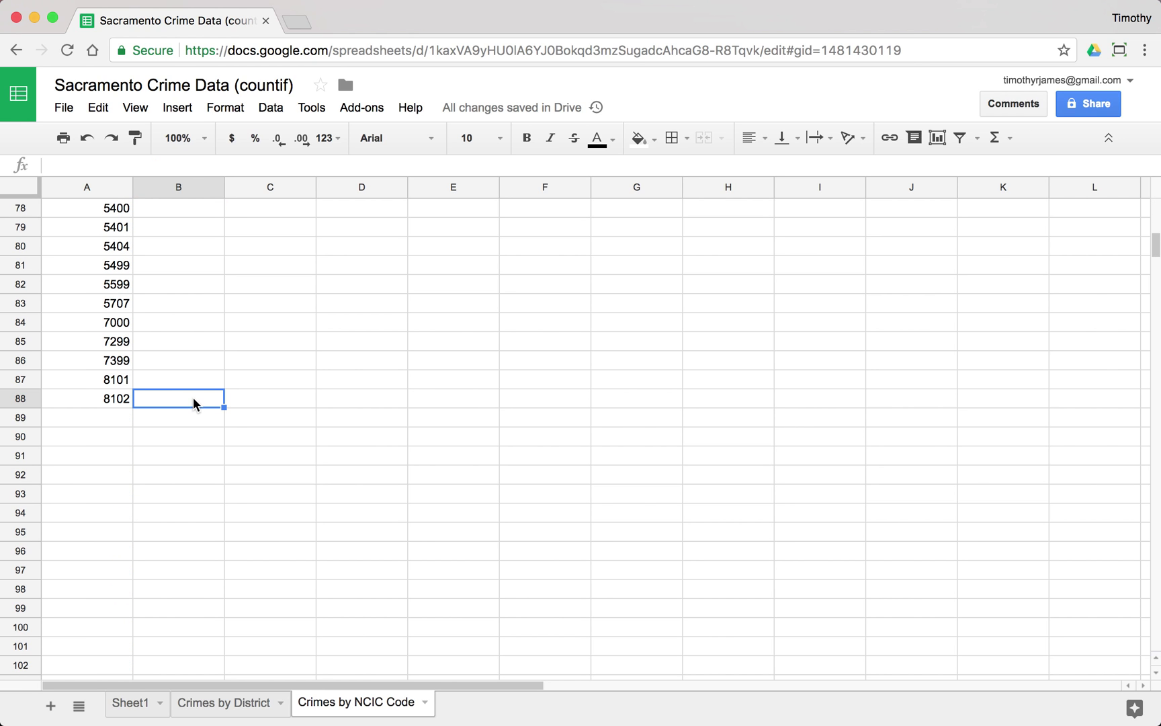
{"action": "scroll", "coordinate": [192, 383], "scroll_direction": "up", "scroll_amount": 1}
{"action": "scroll", "coordinate": [188, 356], "scroll_direction": "up", "scroll_amount": 20}
{"action": "scroll", "coordinate": [183, 269], "scroll_direction": "right", "scroll_amount": 10}
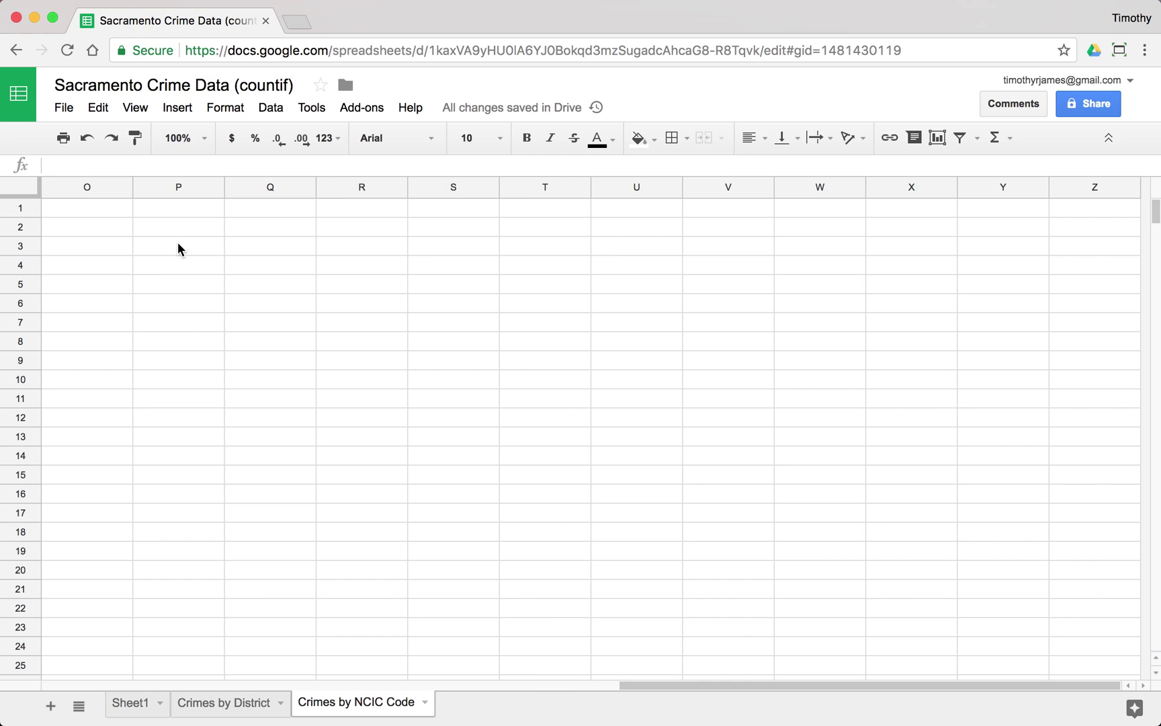
{"action": "scroll", "coordinate": [178, 243], "scroll_direction": "left", "scroll_amount": 10}
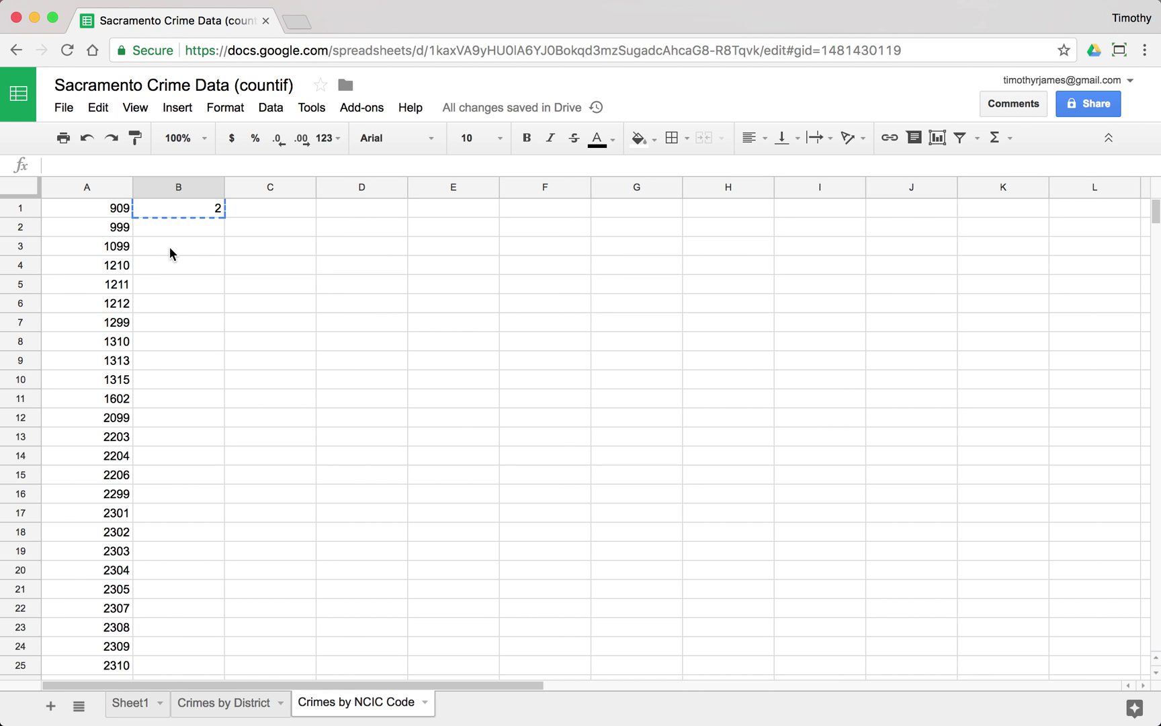
- Paste the count formula from B2 to the end of column B, e.g., 881 for 2404
{"action": "left_click", "coordinate": [172, 229]}
{"action": "key", "text": "super+shift+Down"}
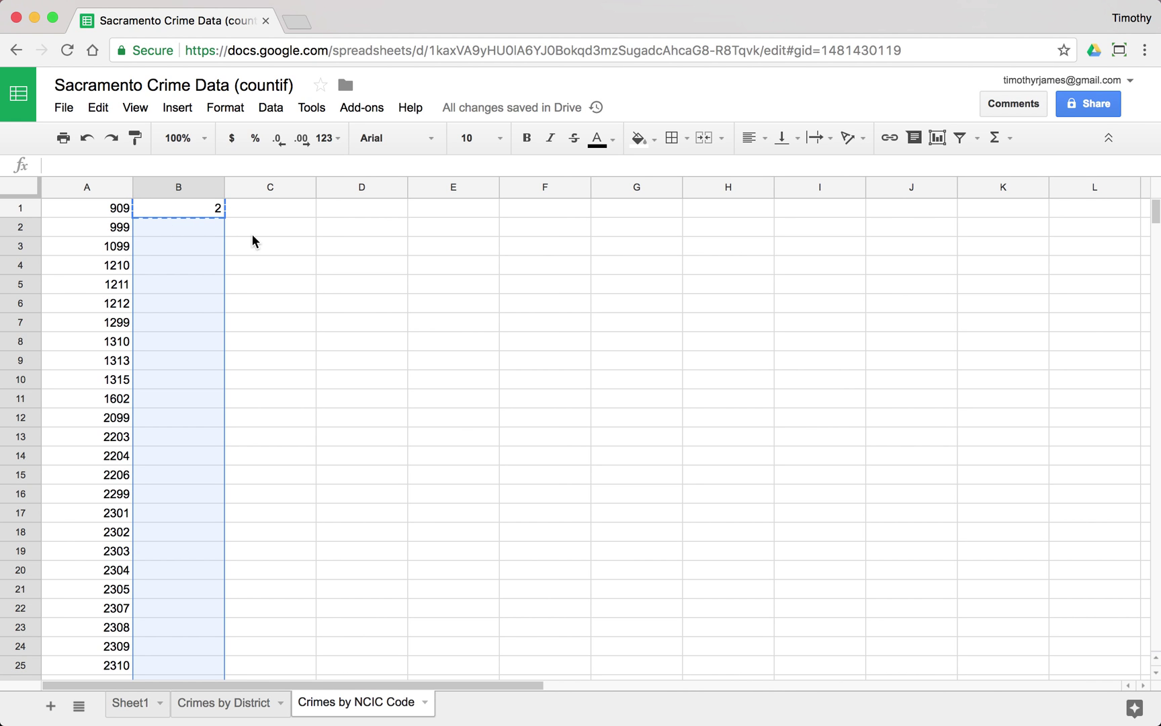
{"action": "key", "text": "super+v"}
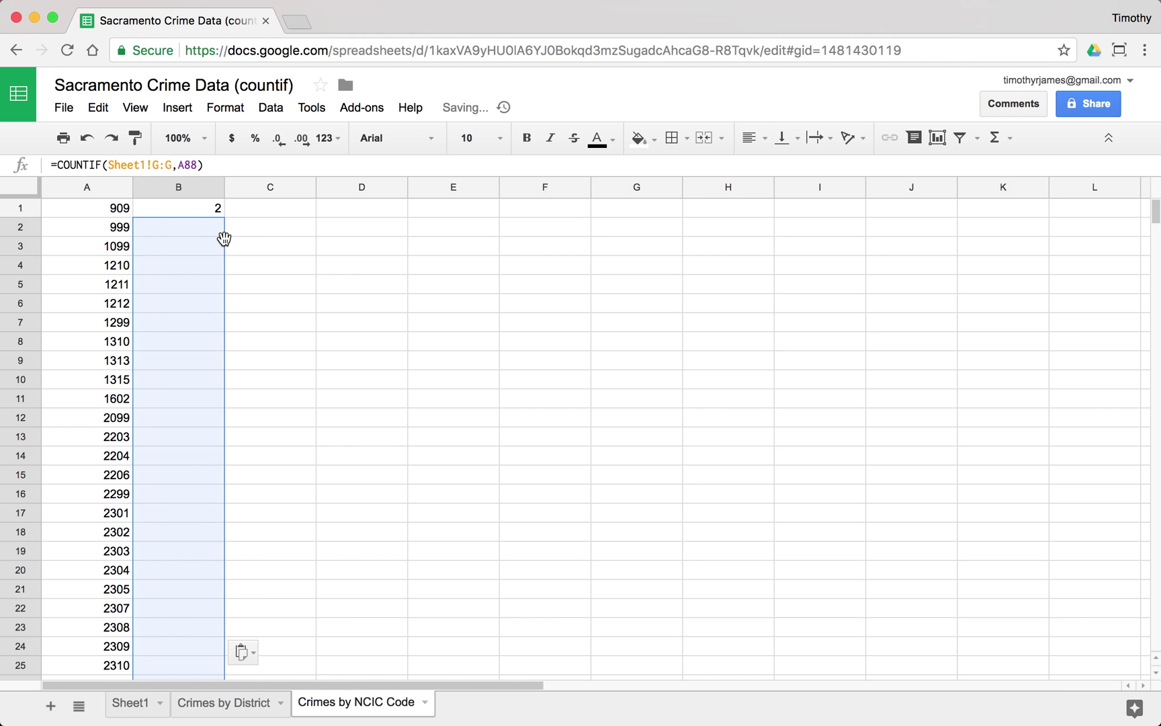
{"action": "left_click", "coordinate": [217, 245]}
{"action": "scroll", "coordinate": [227, 266], "scroll_direction": "down", "scroll_amount": 1}
{"action": "scroll", "coordinate": [227, 266], "scroll_direction": "down", "scroll_amount": 6}
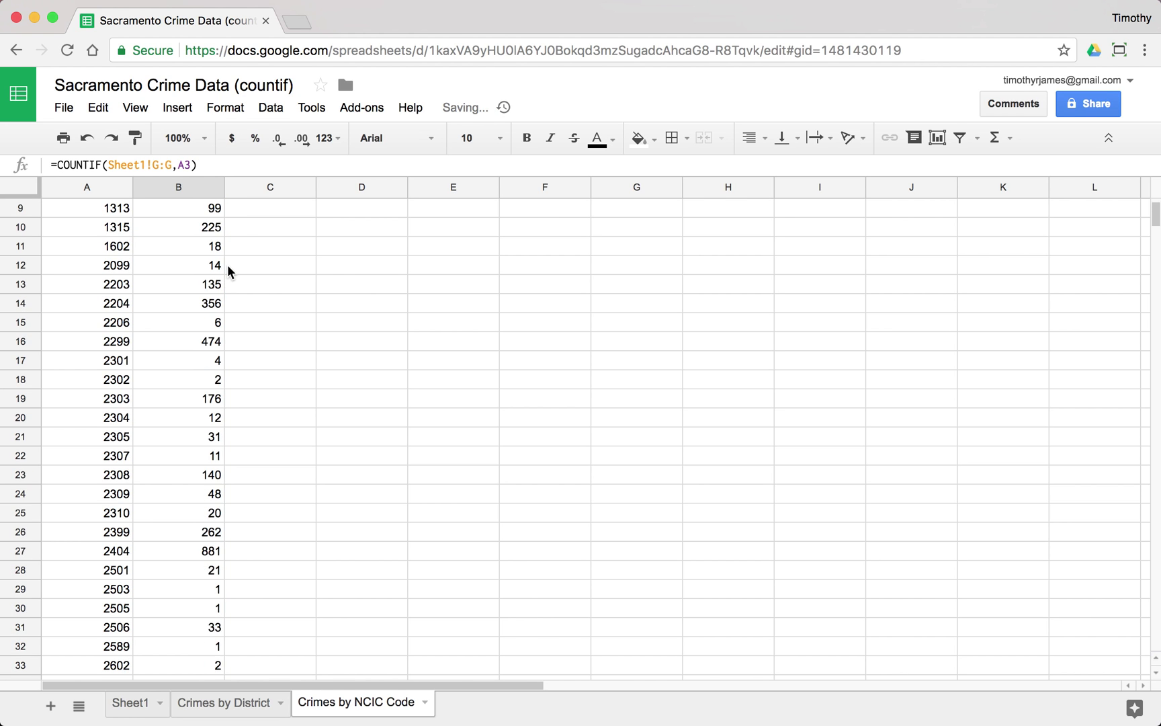
{"action": "scroll", "coordinate": [227, 269], "scroll_direction": "down", "scroll_amount": 5}
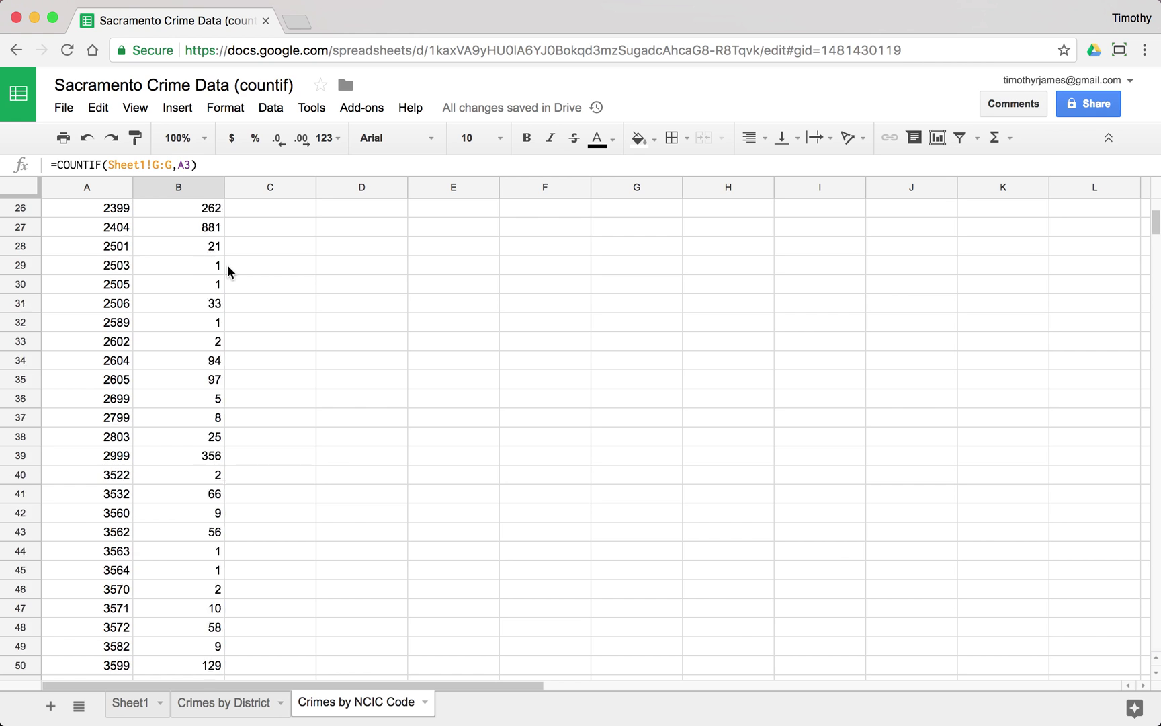
{"action": "scroll", "coordinate": [227, 264], "scroll_direction": "up", "scroll_amount": 12}
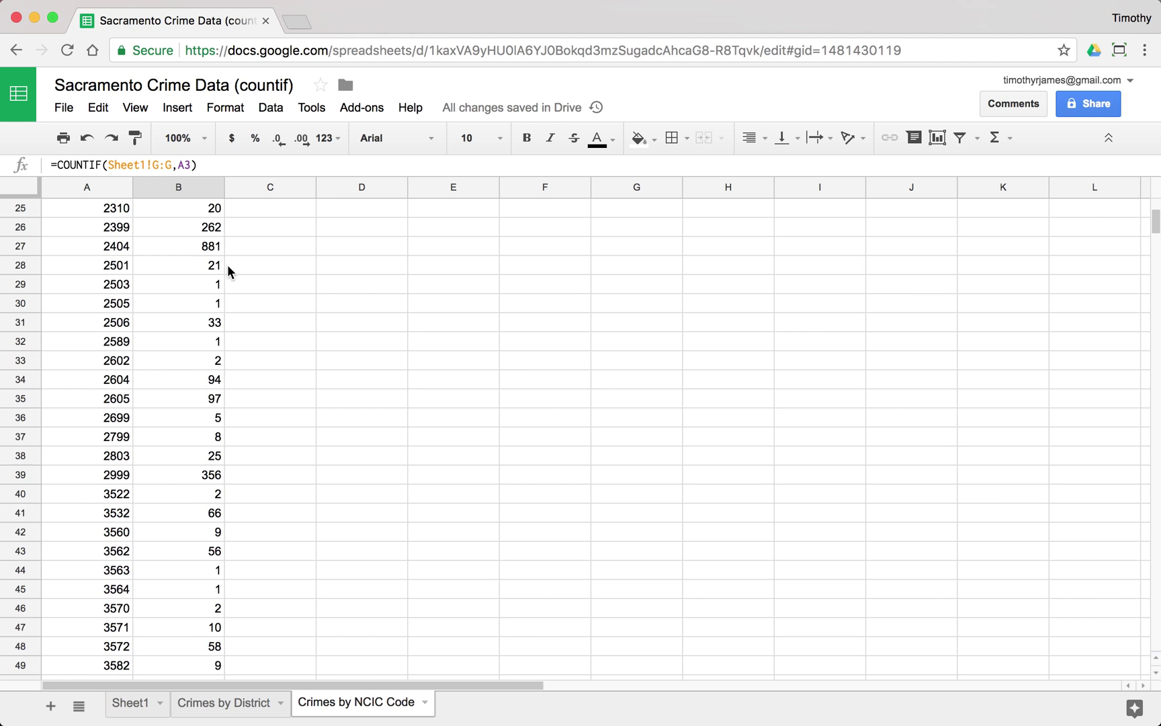
- Scroll Sheet1 to the top and inspect descriptions like BURGLARY RESIDENCE and 487(A) PC GRAND THEFT
{"action": "left_click", "coordinate": [145, 713]}
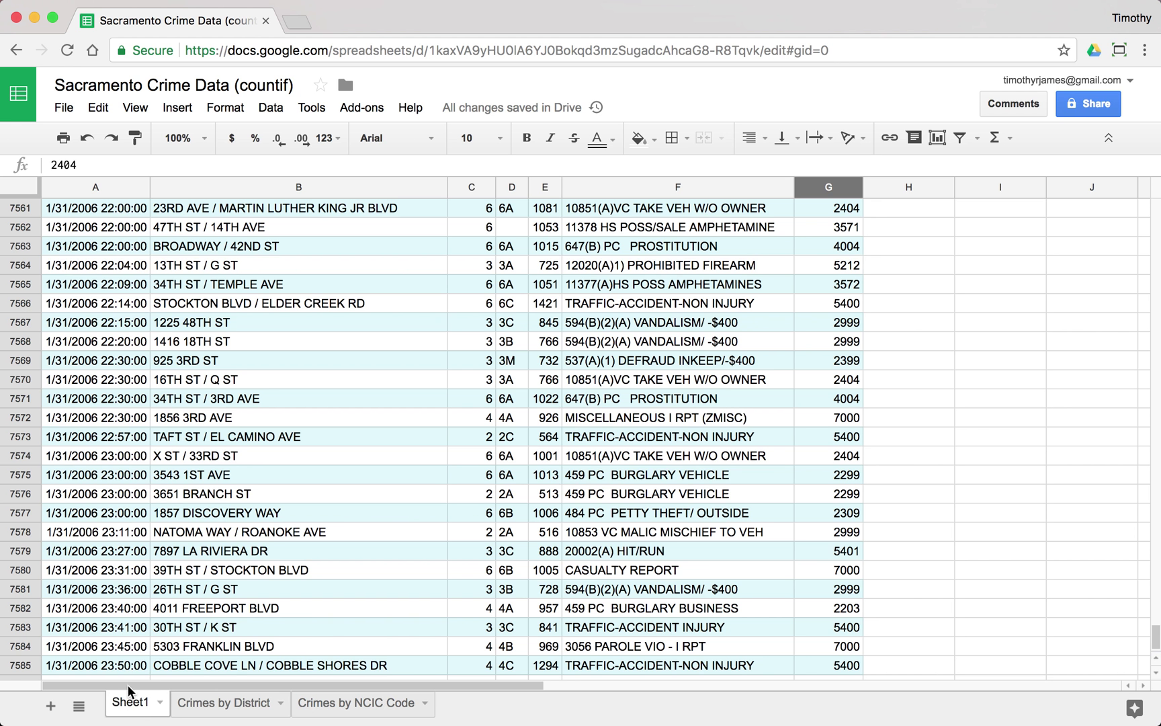
{"action": "left_click", "coordinate": [679, 269]}
{"action": "scroll", "coordinate": [677, 270], "scroll_direction": "up", "scroll_amount": 20}
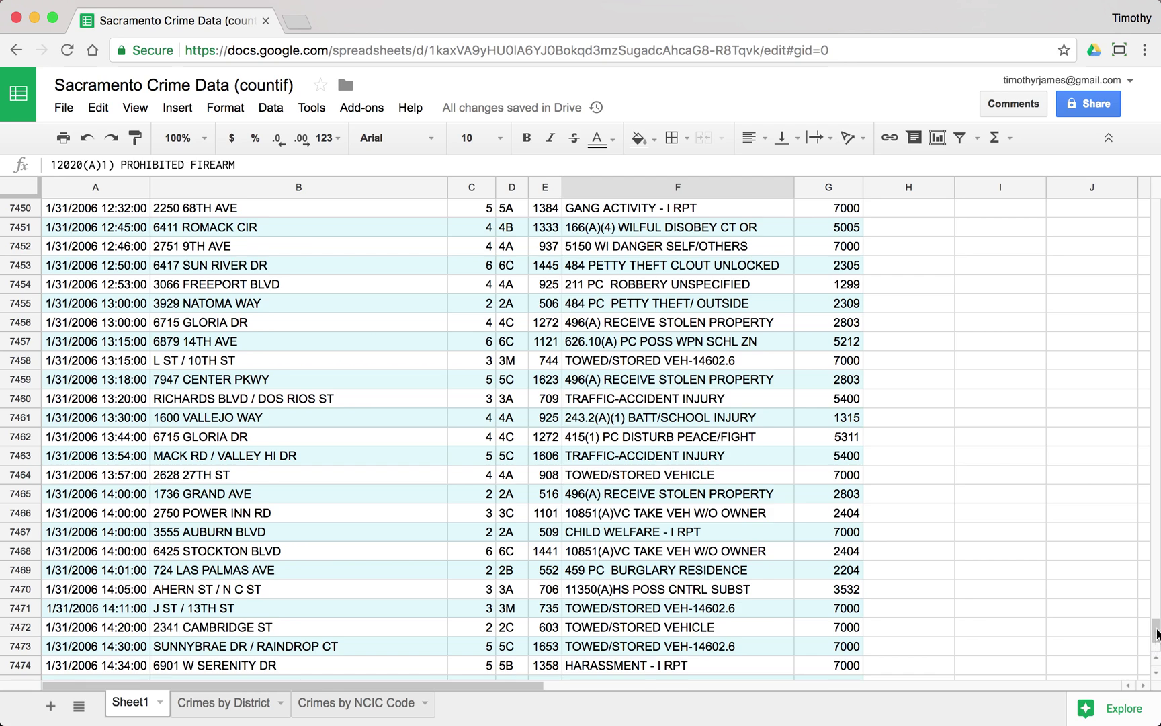
{"action": "left_click_drag", "start_coordinate": [1156, 629], "coordinate": [1155, 193]}
{"action": "left_click", "coordinate": [679, 249]}
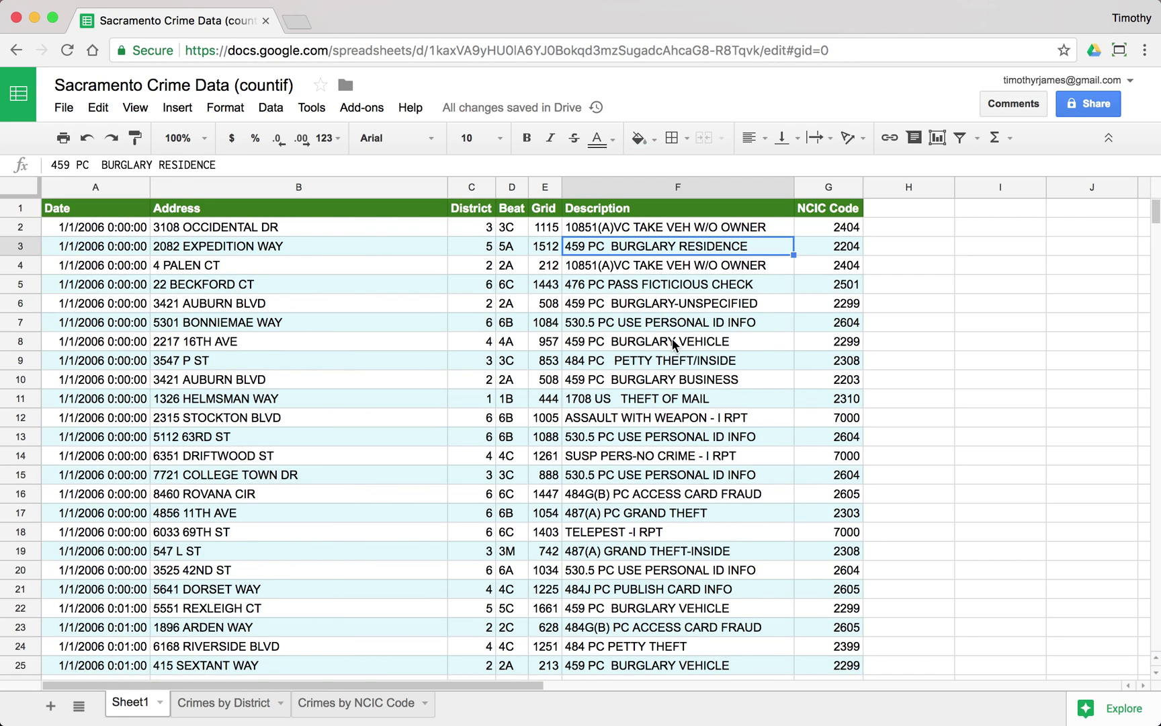
{"action": "left_click", "coordinate": [695, 517]}
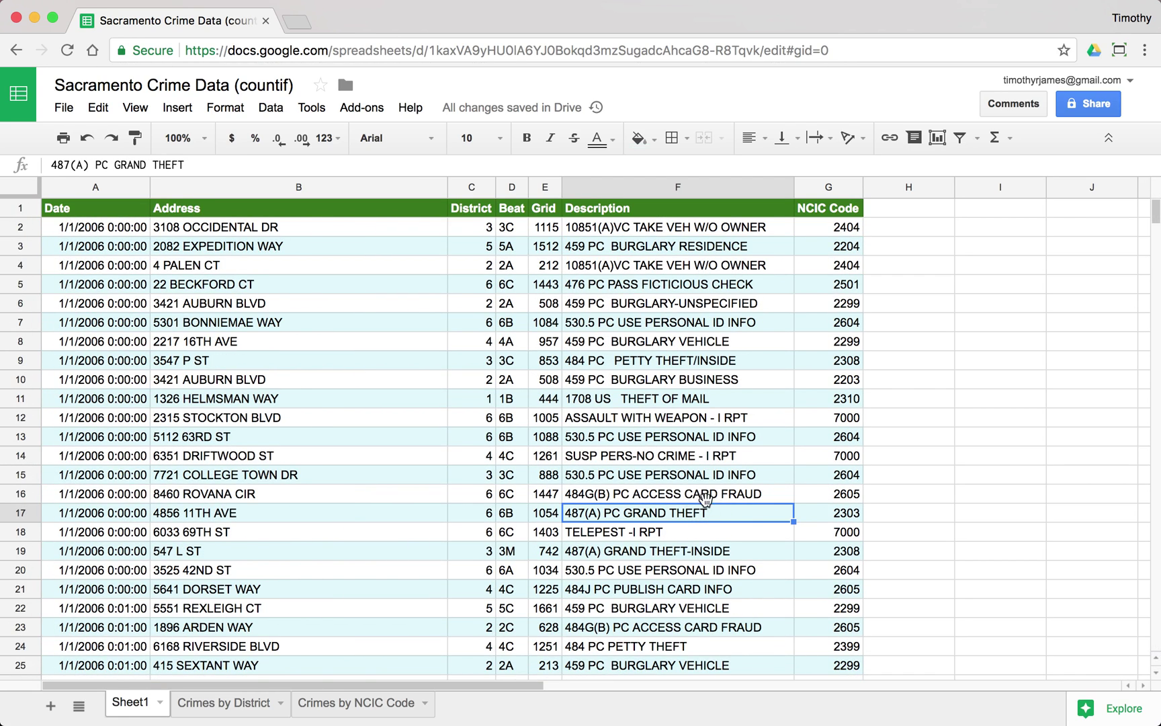
{"action": "scroll", "coordinate": [716, 512], "scroll_direction": "down", "scroll_amount": 3}
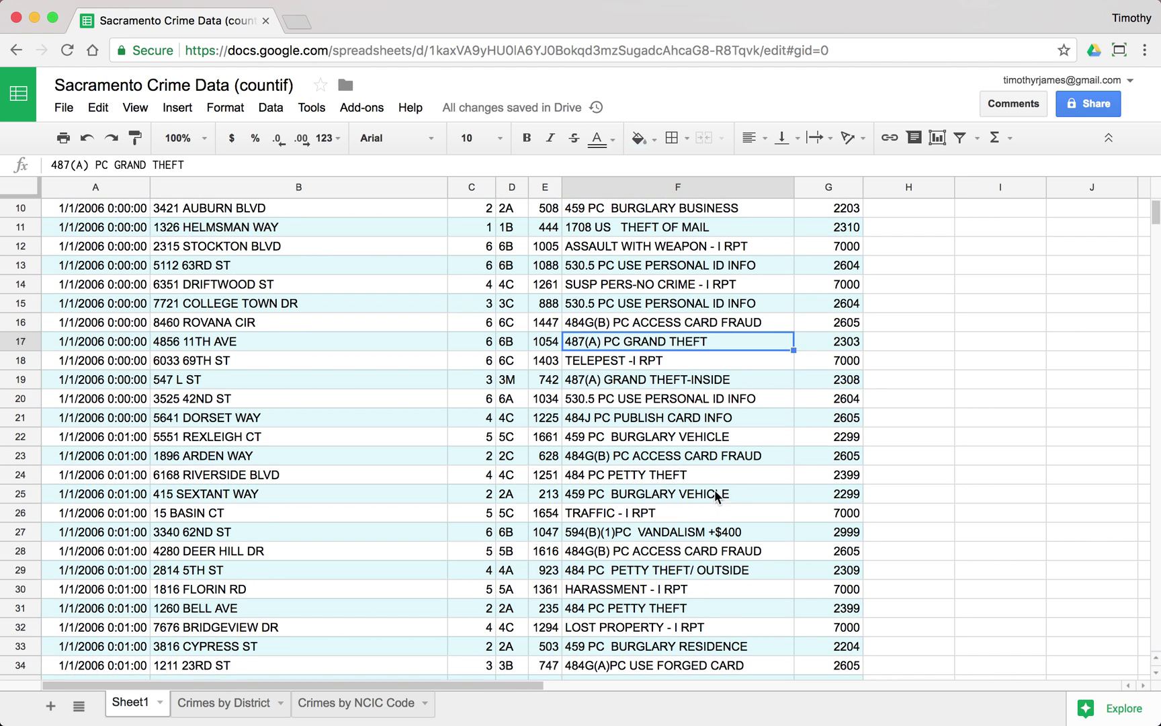
{"action": "scroll", "coordinate": [682, 422], "scroll_direction": "up", "scroll_amount": 3}
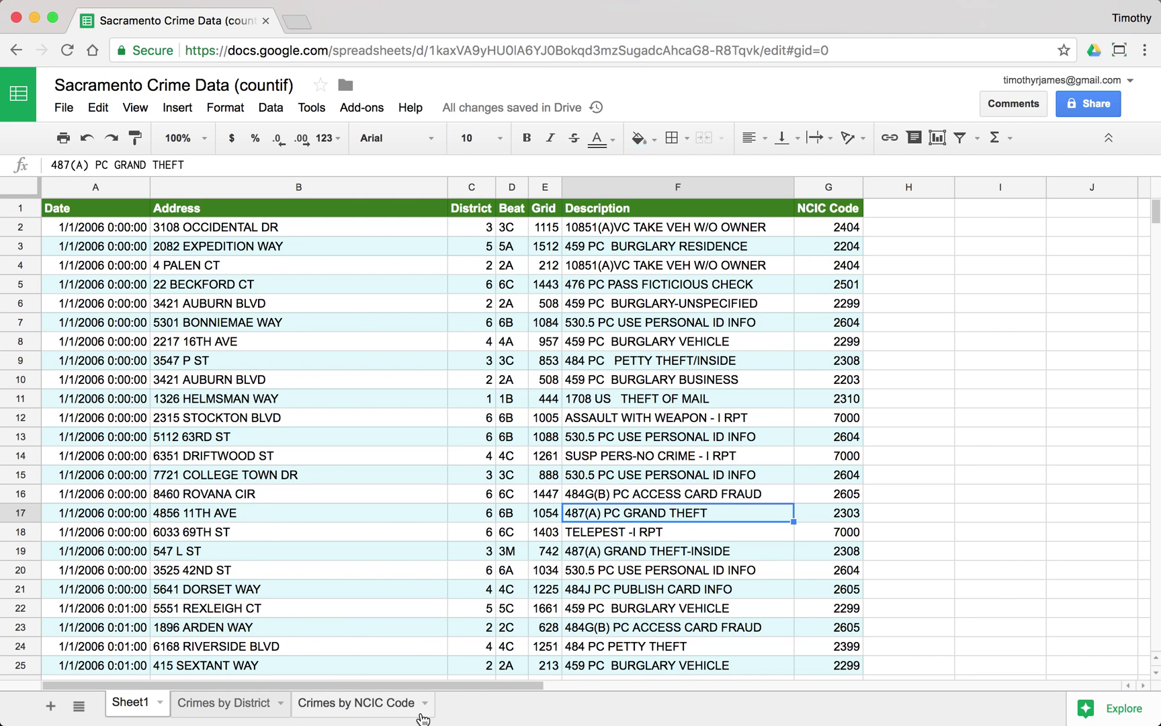
- Add a new sheet and rename it 'Crime Types'
{"action": "left_click", "coordinate": [51, 705]}
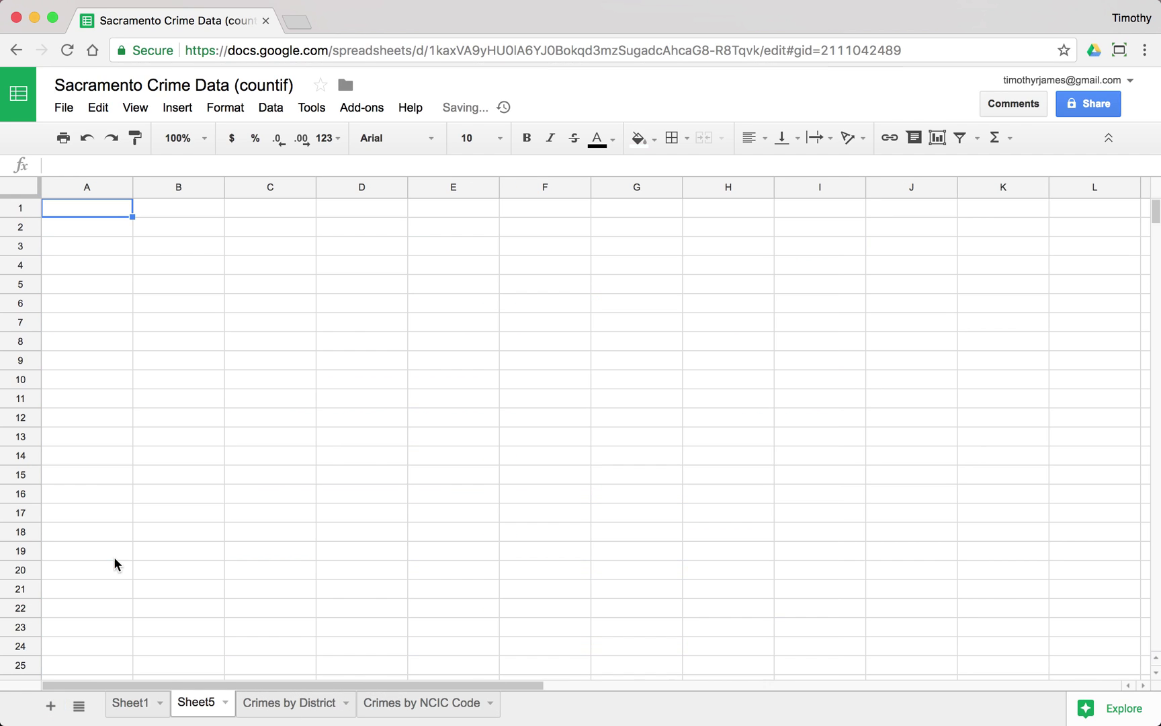
{"action": "left_click", "coordinate": [131, 703]}
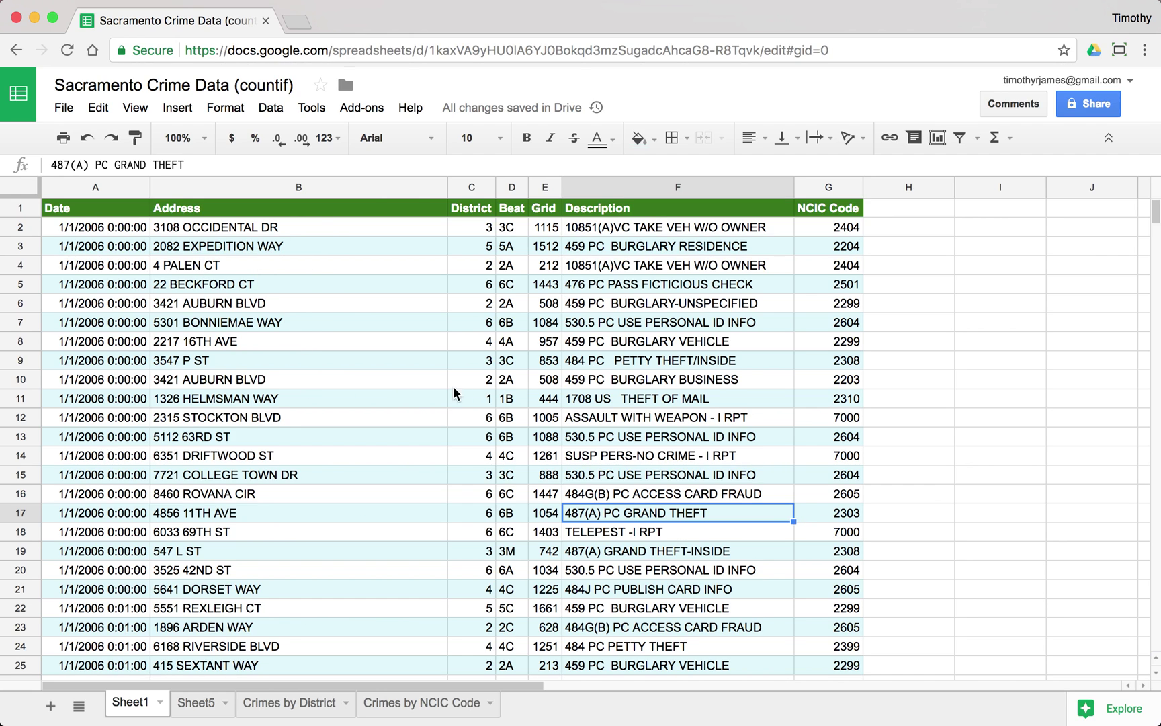
{"action": "left_click", "coordinate": [659, 246]}
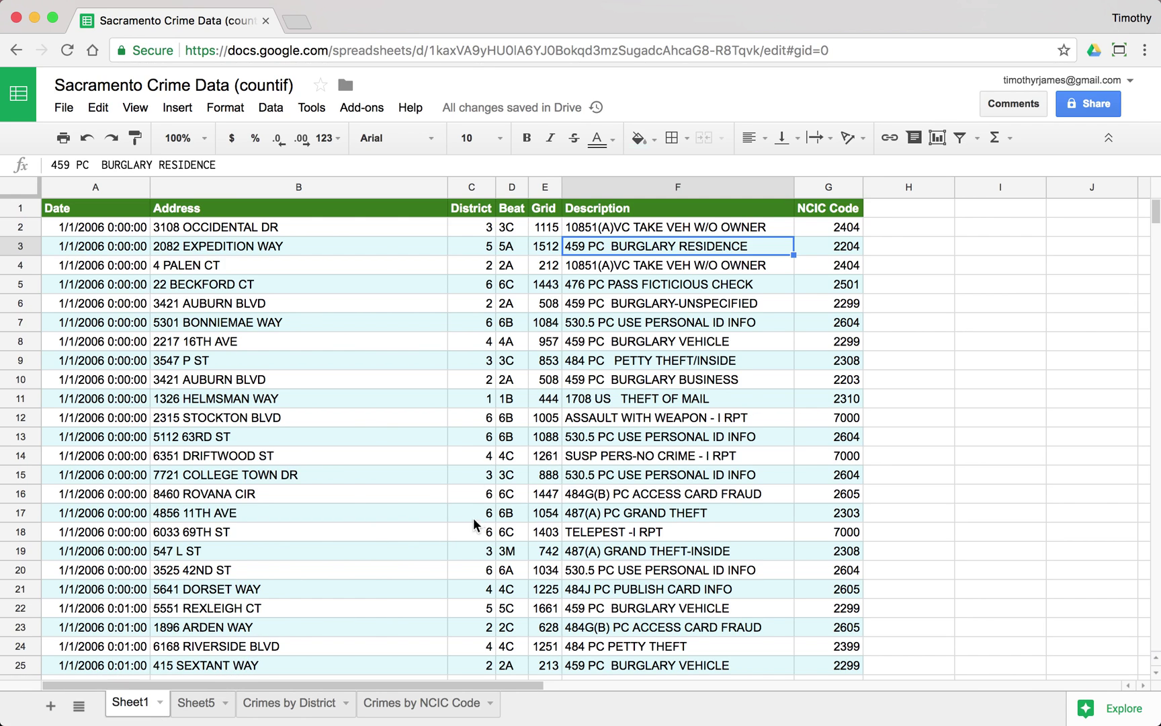
{"action": "left_click", "coordinate": [201, 702]}
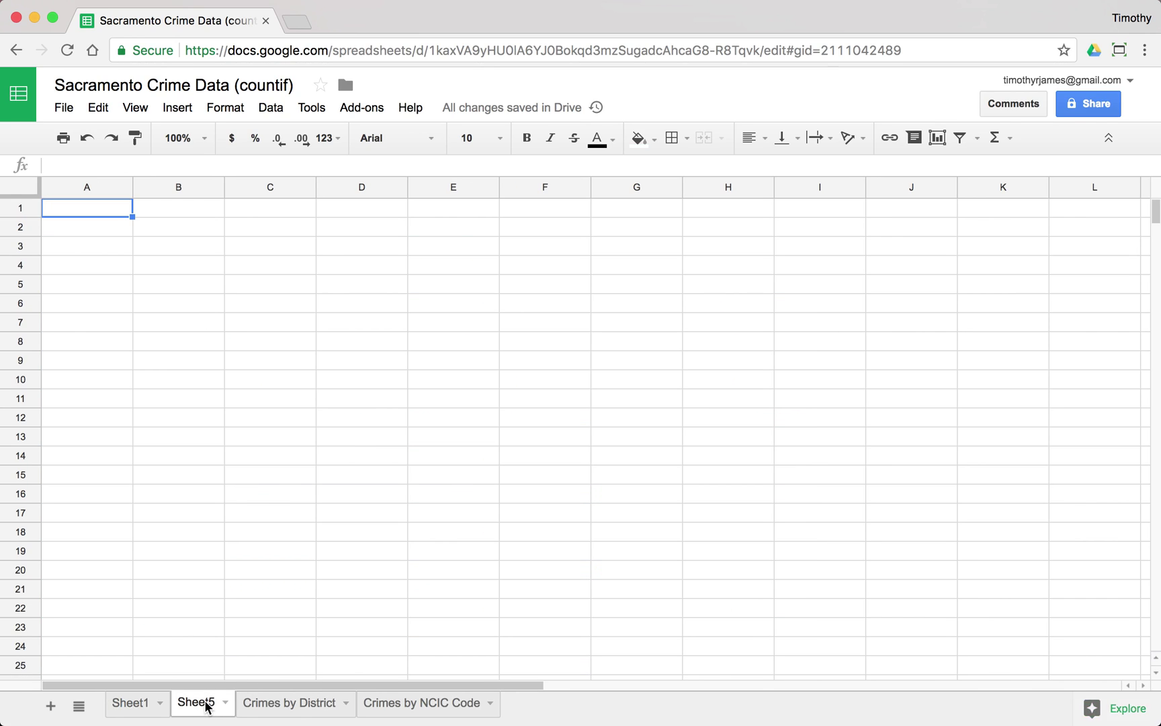
{"action": "double_click", "coordinate": [206, 701]}
{"action": "type", "text": "Crime Types"}
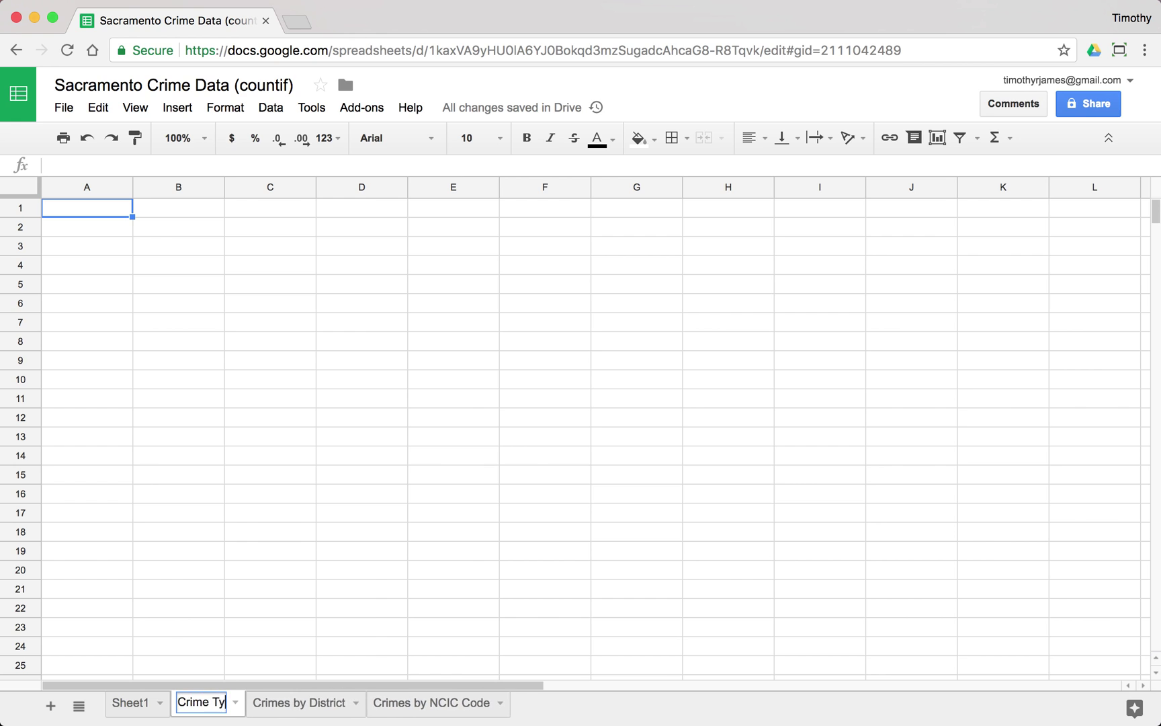
{"action": "key", "text": "Return"}
- Enter THEFT, BURGLARY and FIREARM in cells A1 to A3
{"action": "left_click", "coordinate": [122, 208]}
{"action": "type", "text": "THEFT"}
{"action": "key", "text": "Return"}
{"action": "type", "text": "BURGLARY"}
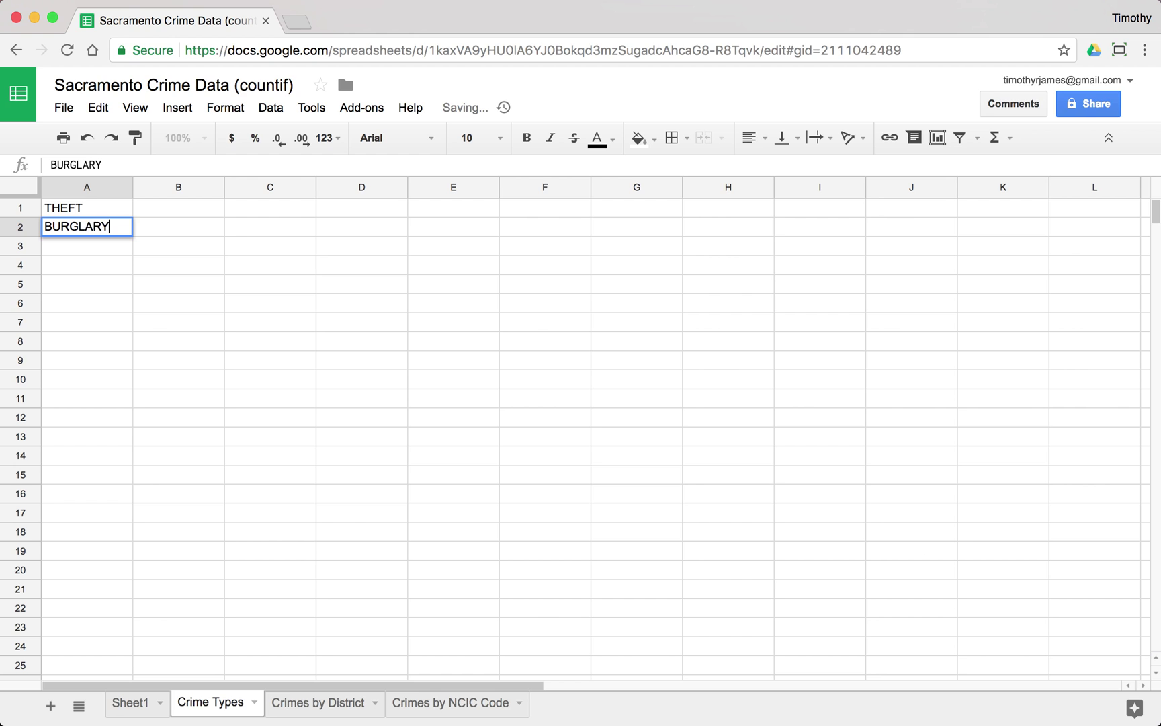
{"action": "key", "text": "Return"}
{"action": "type", "text": "FIREARM"}
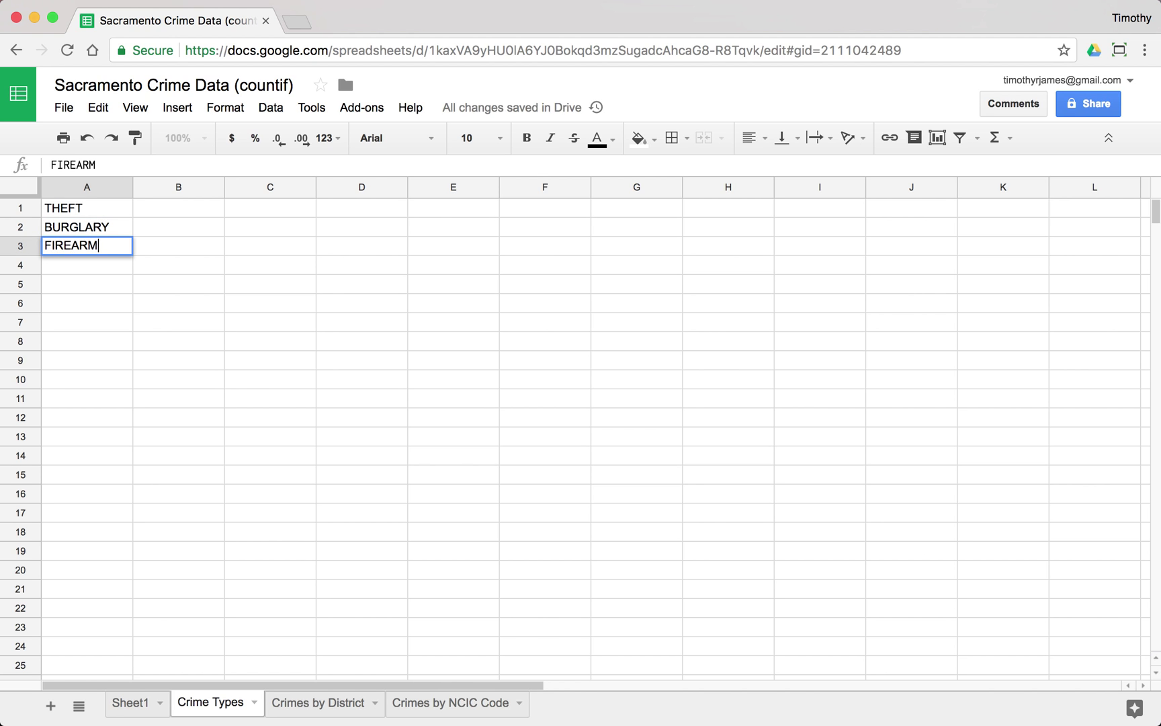
{"action": "key", "text": "Return"}
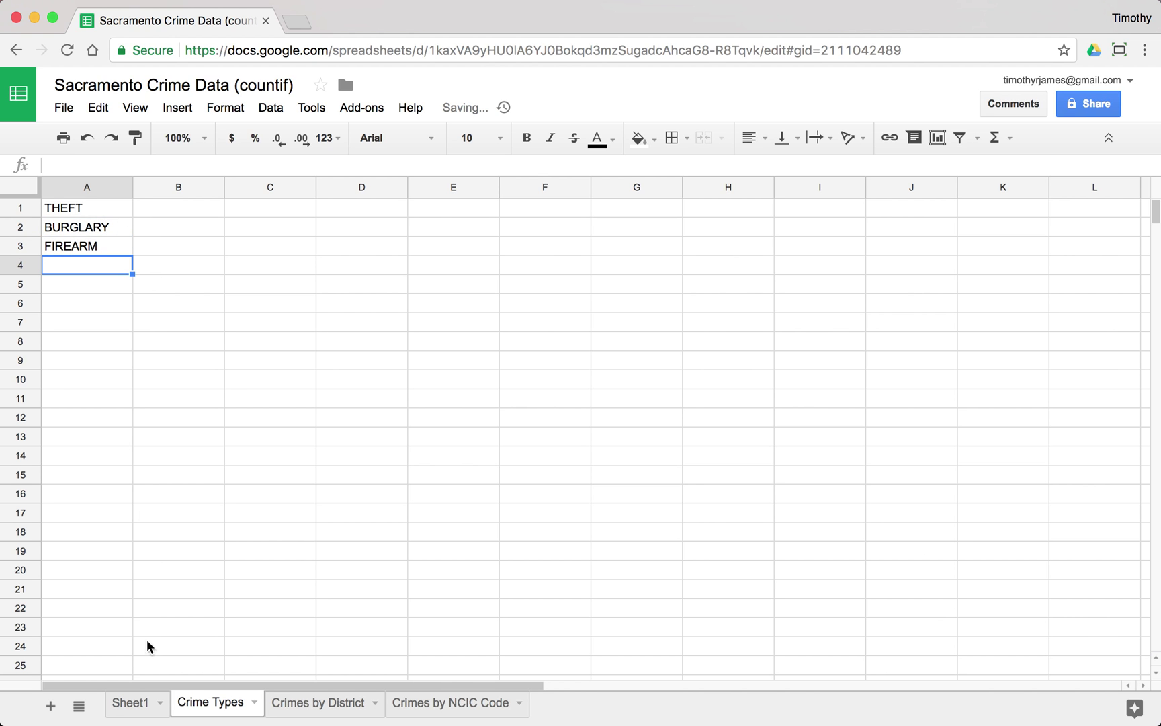
{"action": "left_click", "coordinate": [127, 705]}
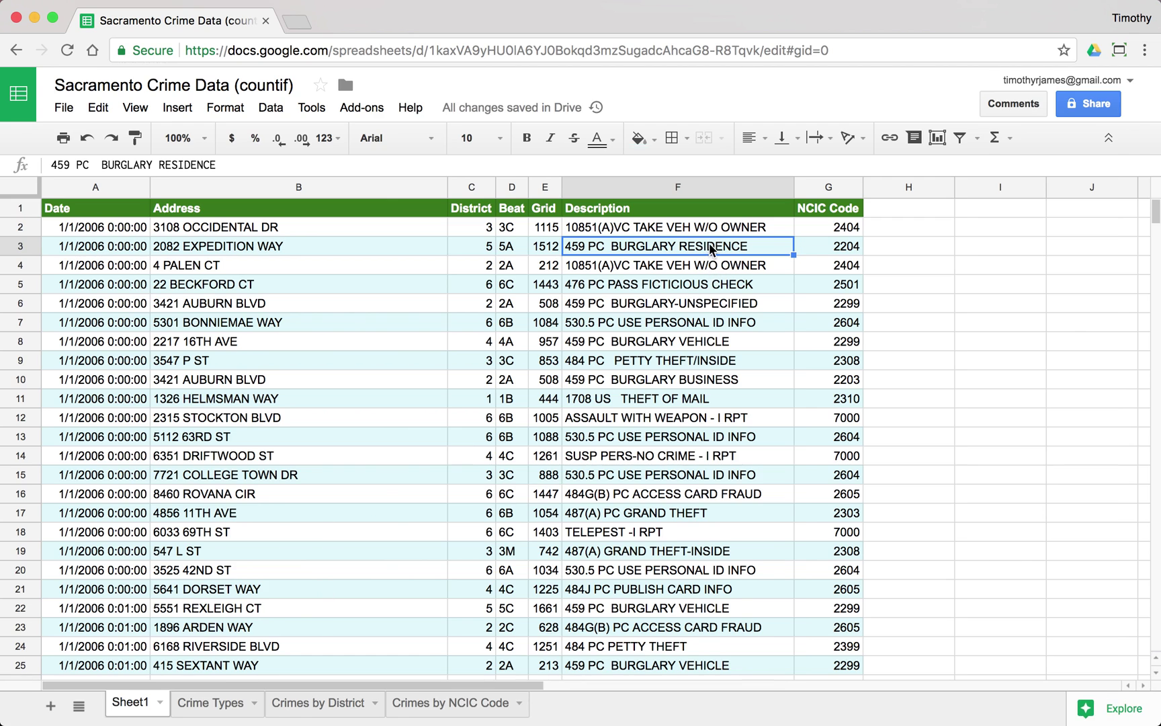
{"action": "left_click", "coordinate": [224, 703]}
- Enter =COUNTIF(Sheet1!F:F,"*THEFT*") in B1, which returns 935 theft descriptions
{"action": "left_click", "coordinate": [183, 213]}
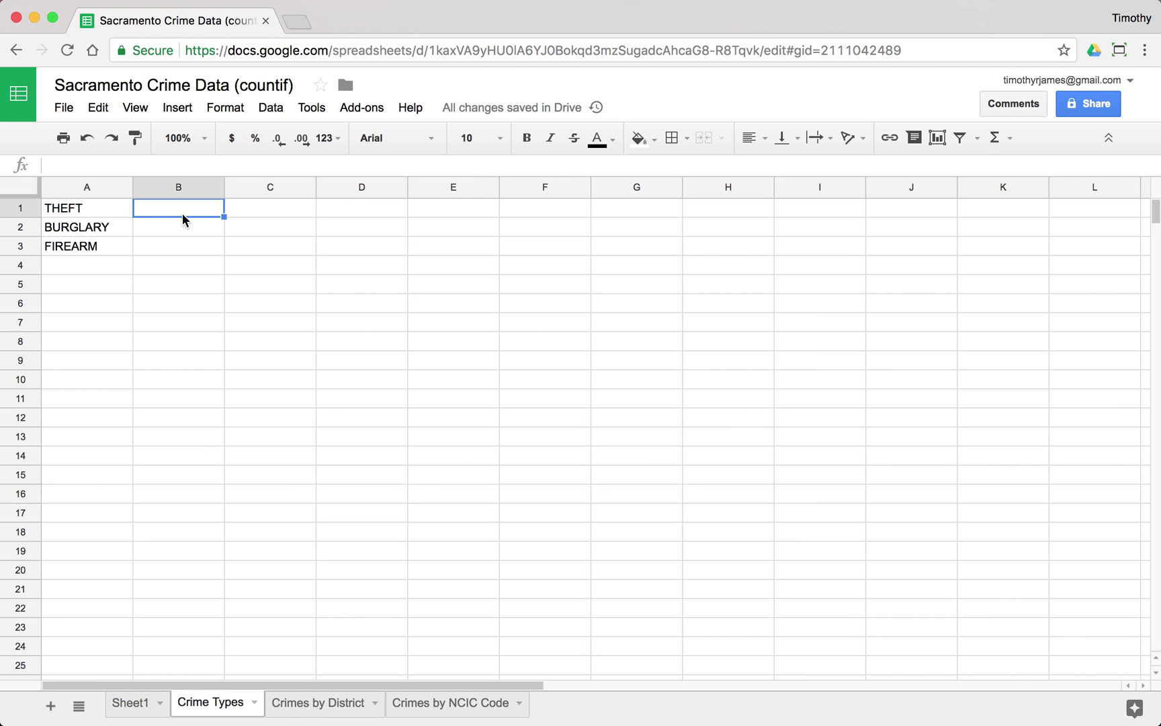
{"action": "type", "text": "=COUNTIF("}
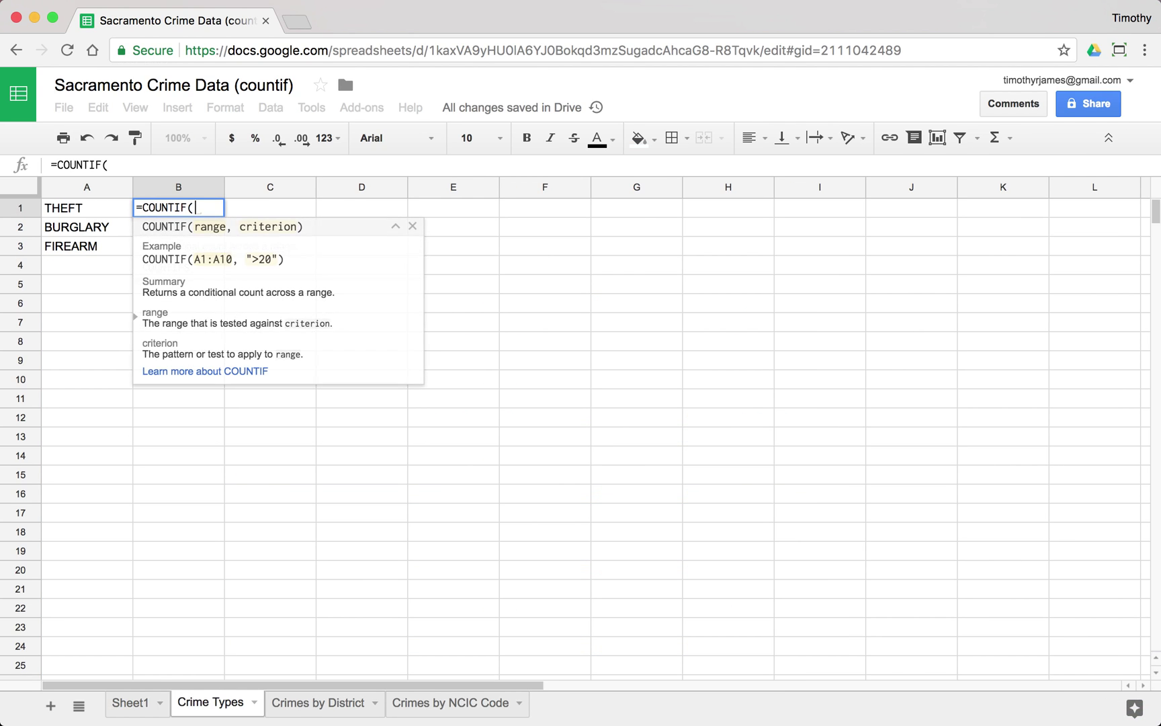
{"action": "left_click", "coordinate": [135, 703]}
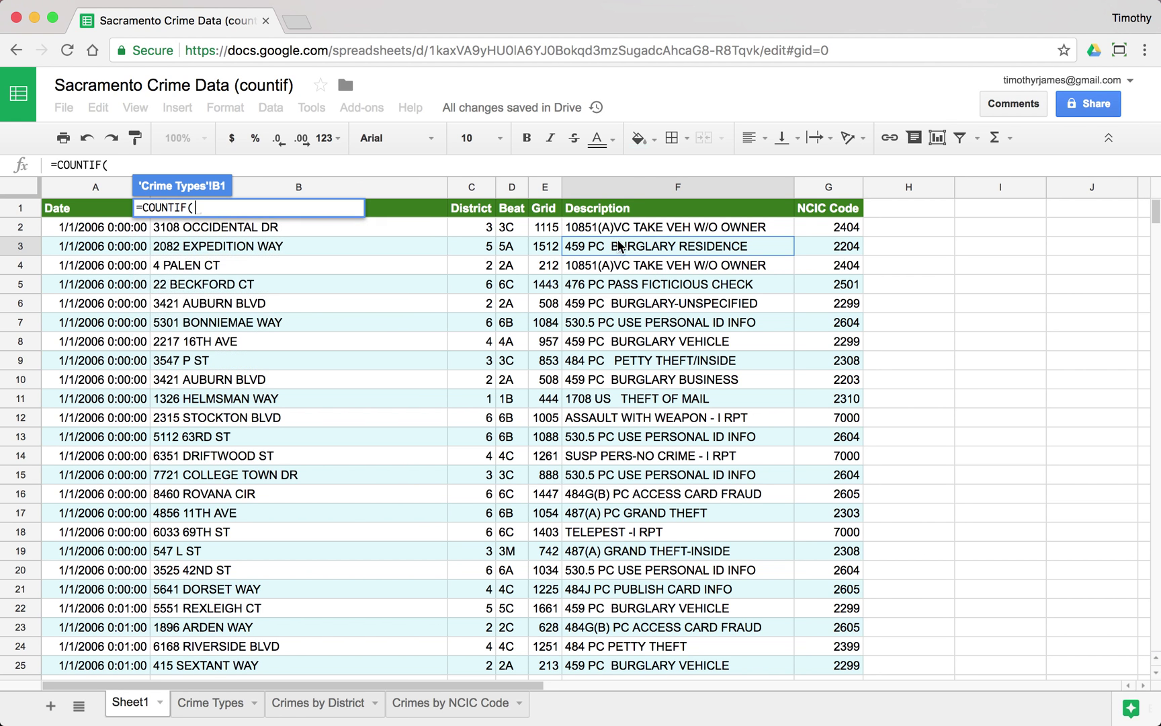
{"action": "left_click", "coordinate": [654, 188]}
{"action": "type", "text": ","}
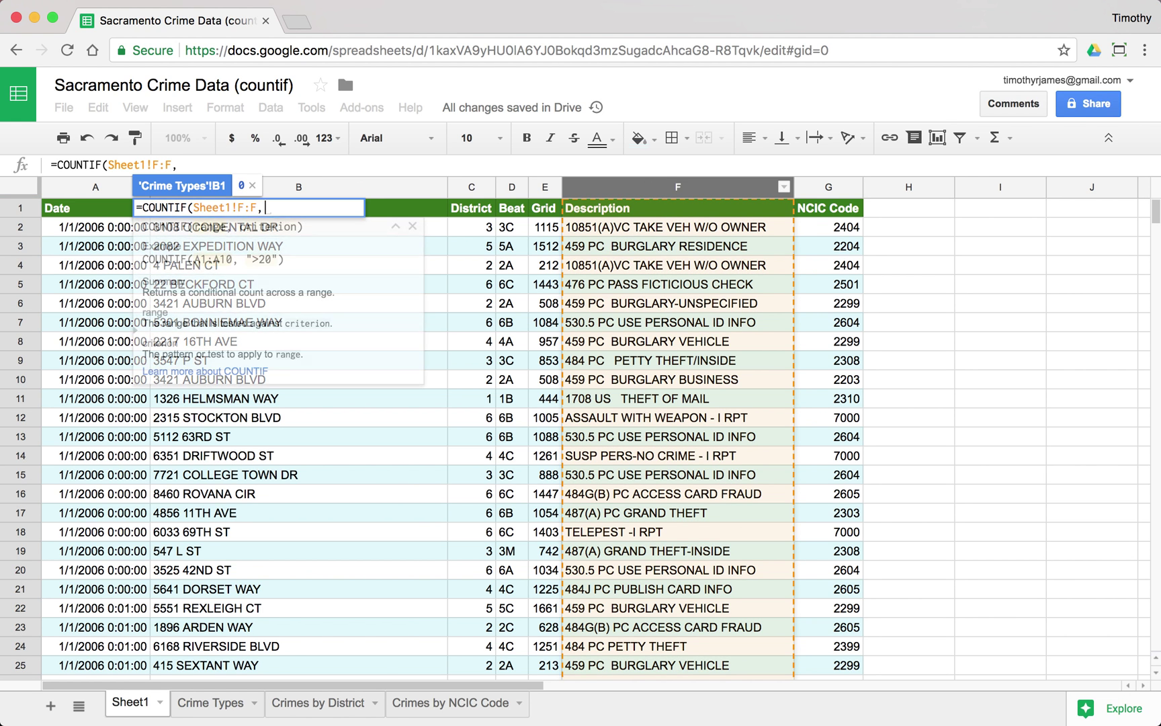
{"action": "left_click", "coordinate": [222, 703]}
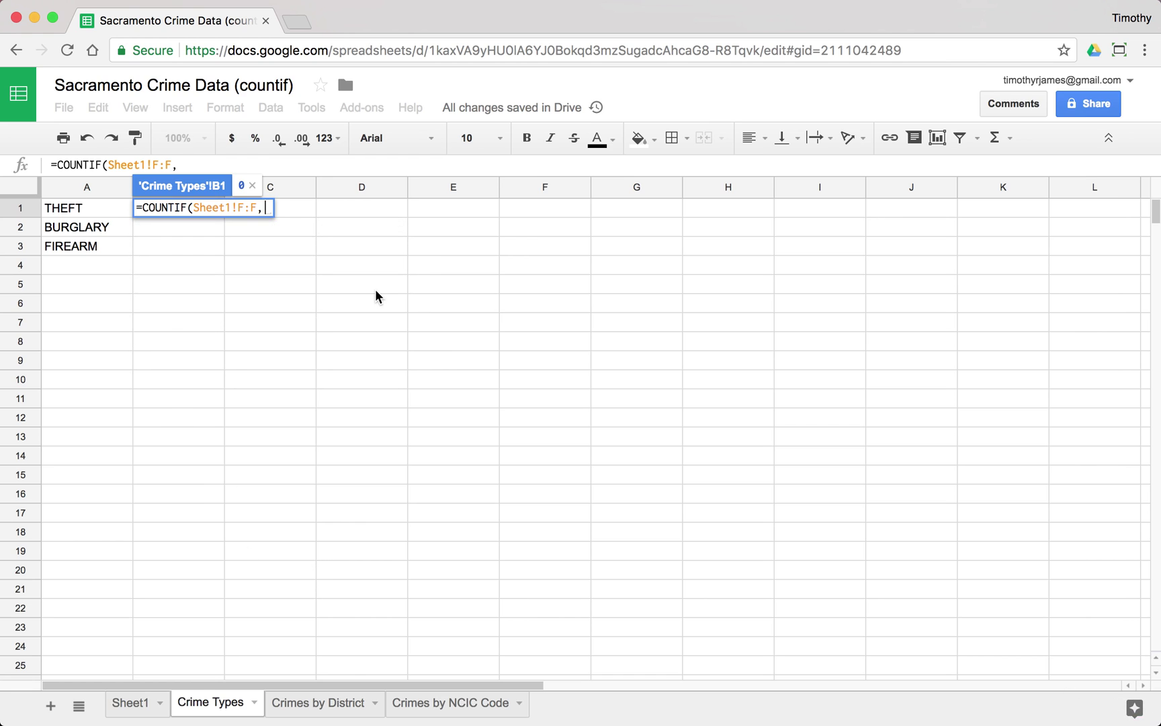
{"action": "type", "text": "\"*"}
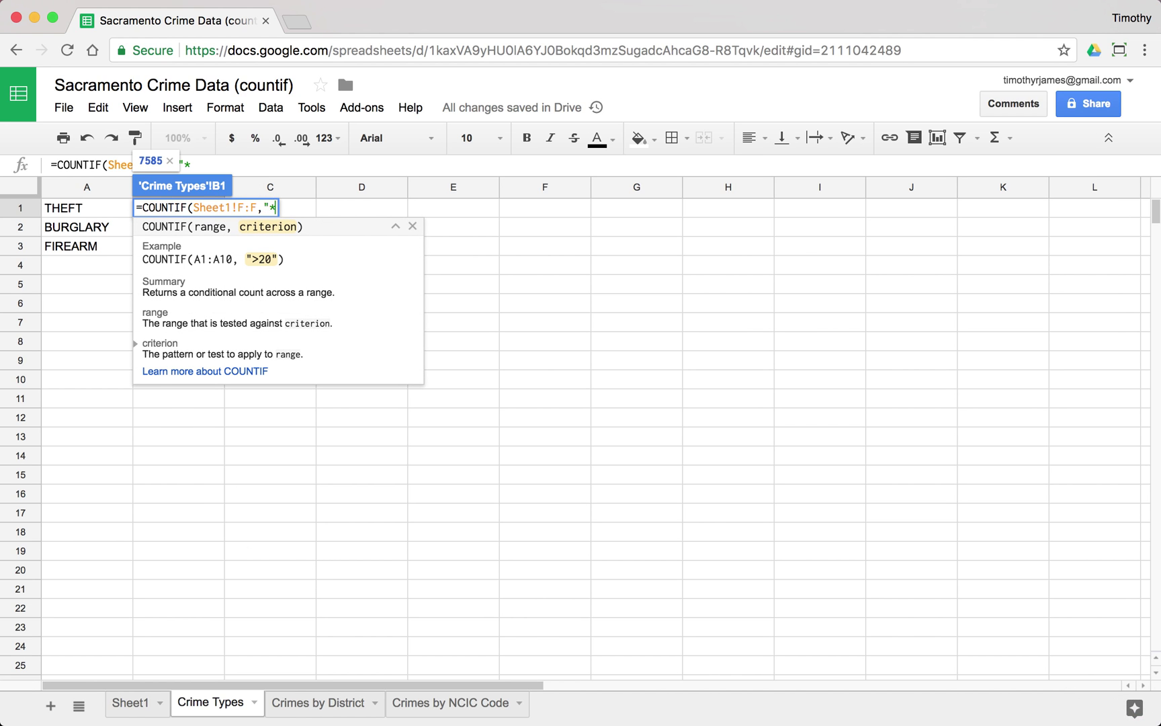
{"action": "type", "text": "THEFT*\")"}
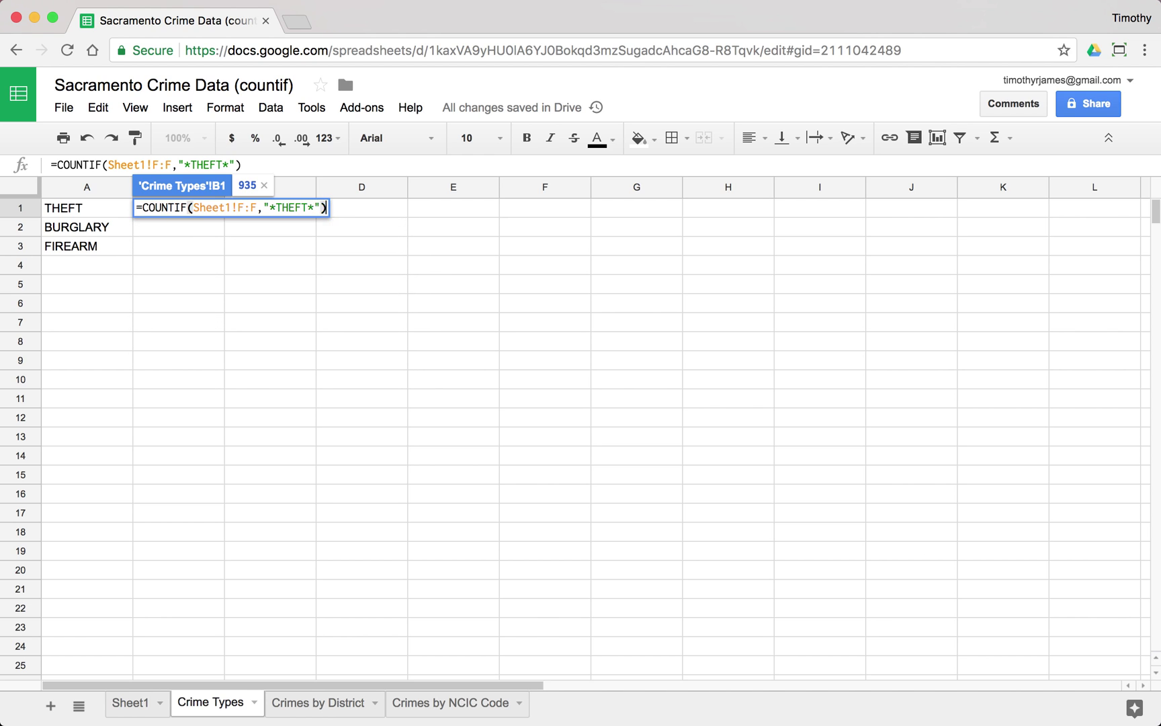
{"action": "key", "text": "Return"}
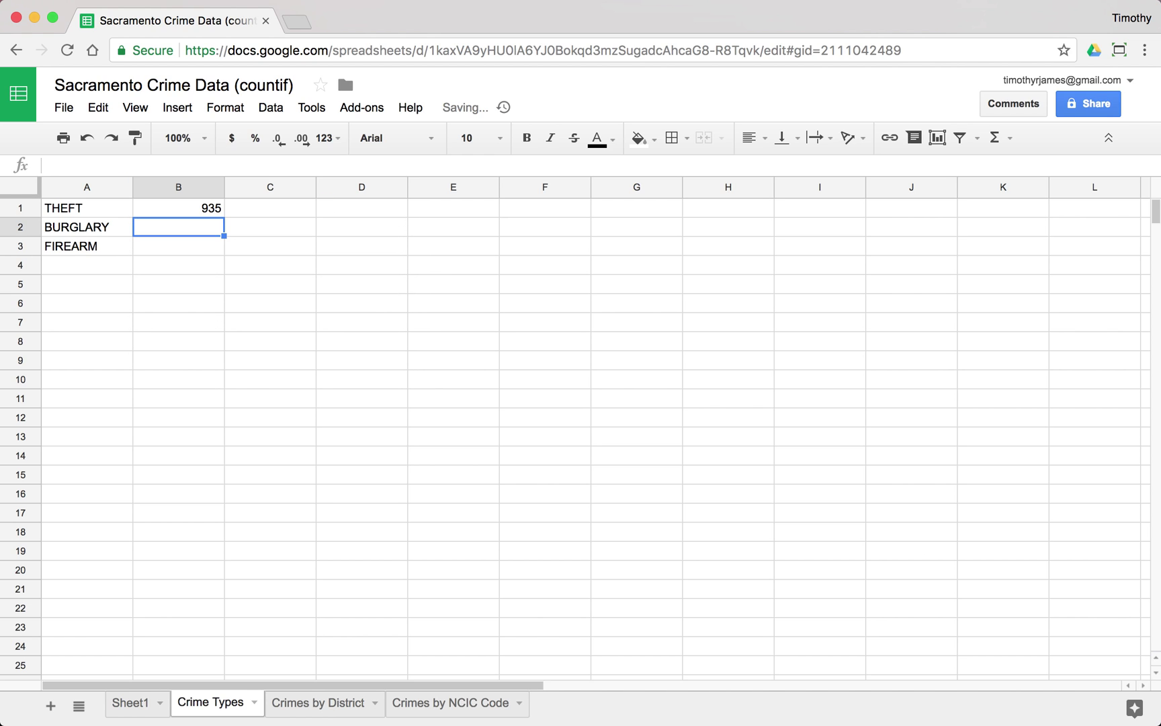
{"action": "left_click", "coordinate": [199, 212]}
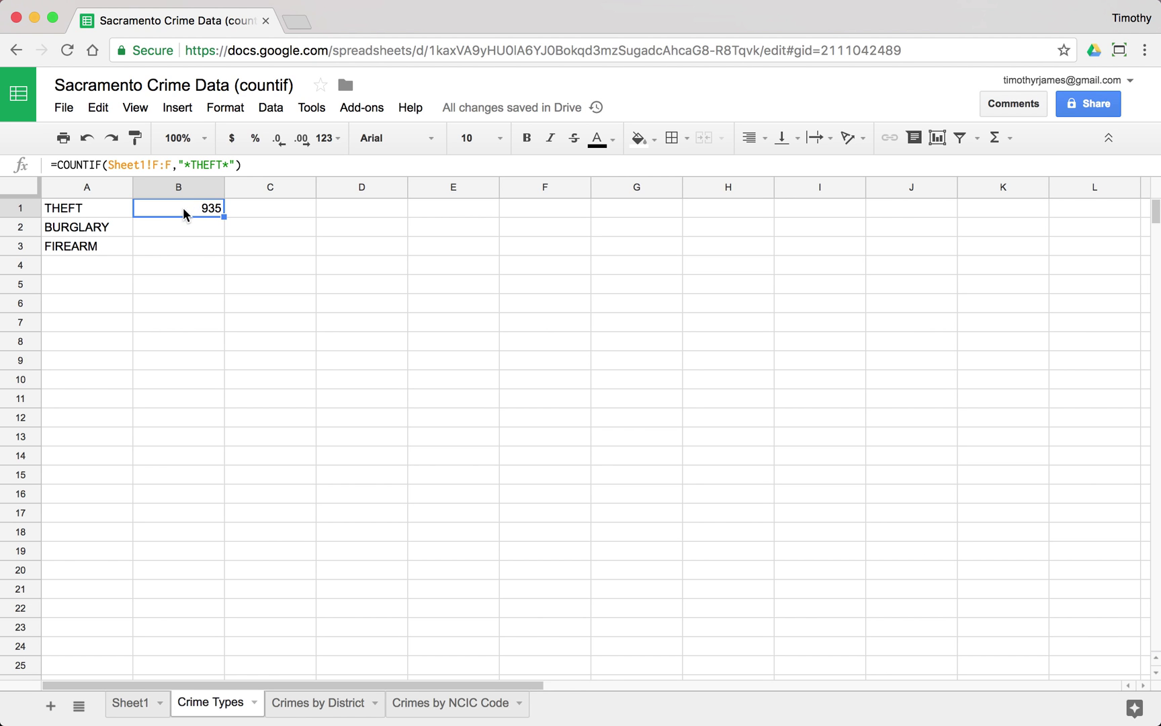
- Replace the "*THEFT*" criterion in B1 with "*" & A1 & "*"
{"action": "double_click", "coordinate": [196, 165]}
{"action": "left_click", "coordinate": [401, 229]}
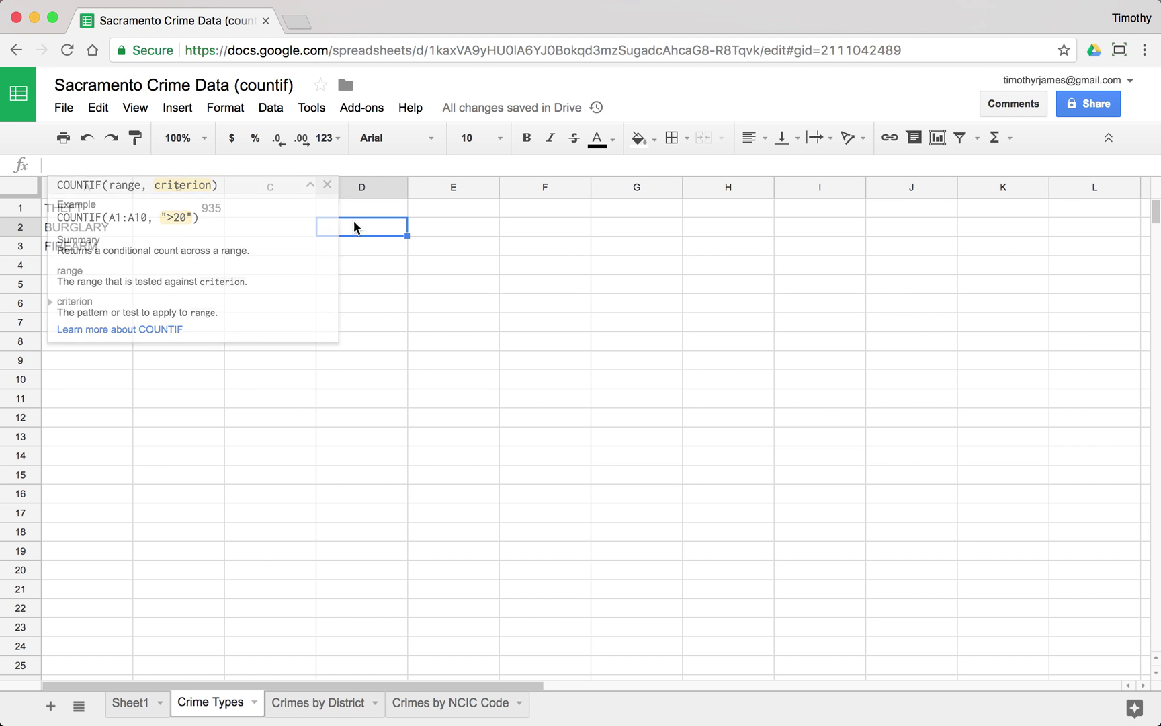
{"action": "left_click", "coordinate": [345, 207]}
{"action": "left_click", "coordinate": [220, 210]}
{"action": "double_click", "coordinate": [211, 169]}
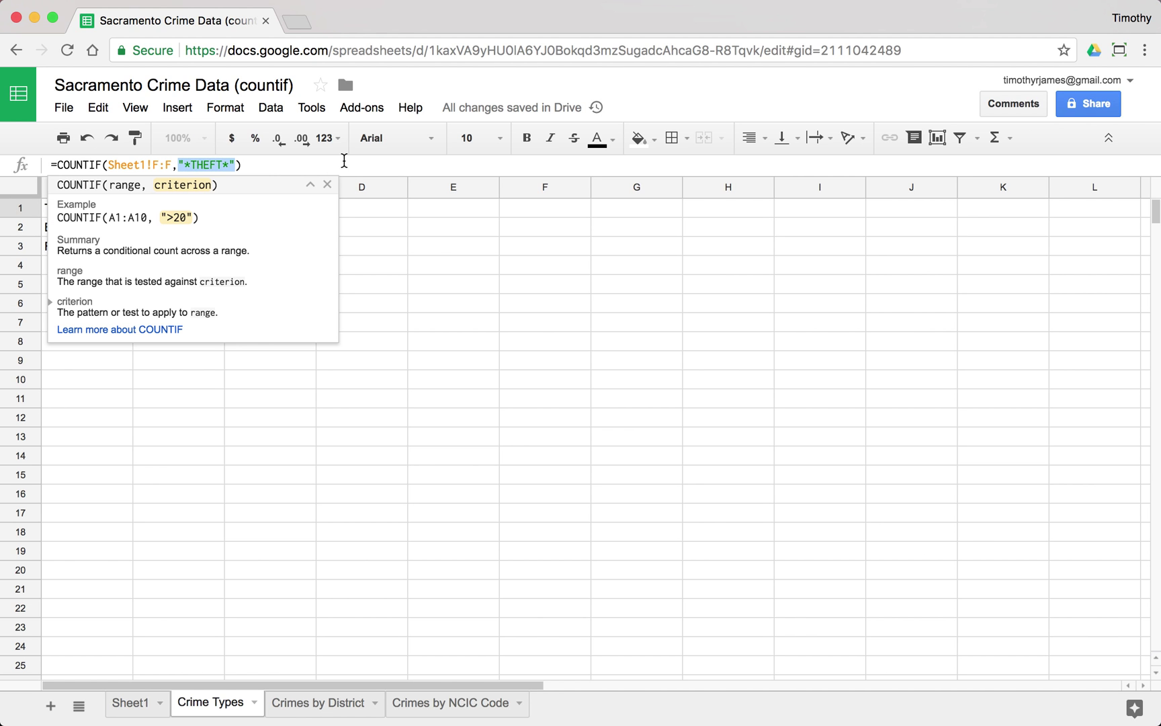
{"action": "type", "text": "\"*\" & "}
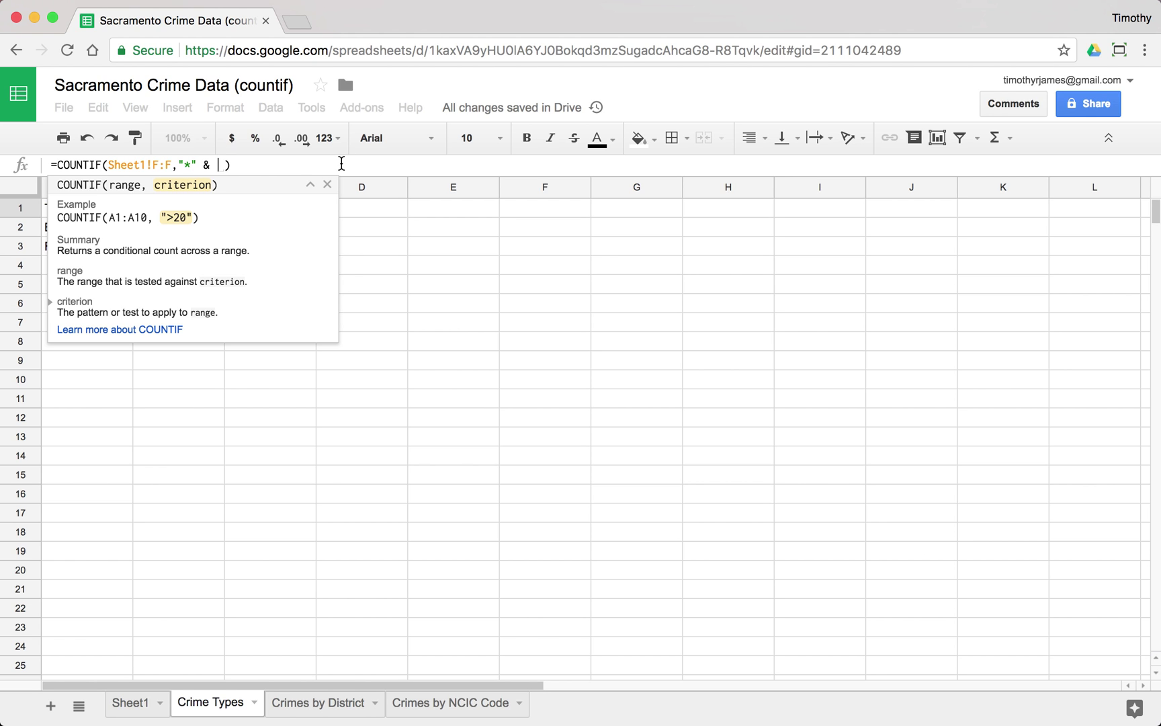
{"action": "type", "text": " A1 & \"*\""}
{"action": "key", "text": "Return"}
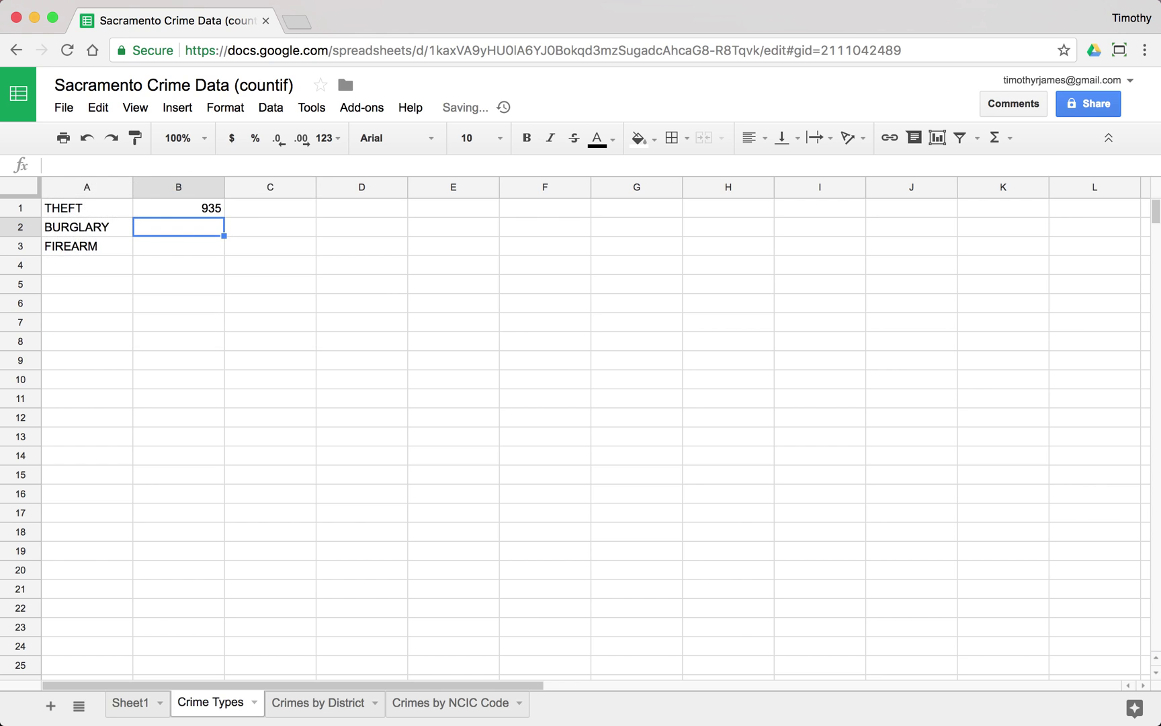
{"action": "left_click", "coordinate": [179, 211]}
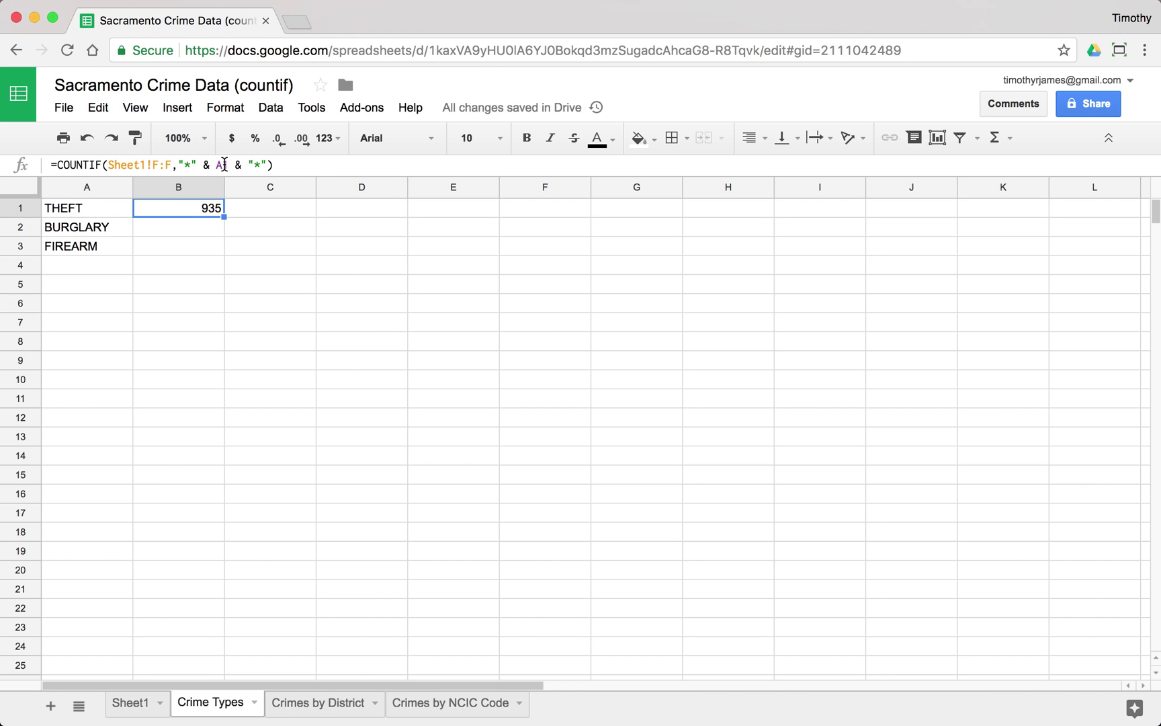
- Test a plain A1 criterion, which gives 0, then undo back to the wildcard version
{"action": "left_click", "coordinate": [228, 165]}
{"action": "left_click", "coordinate": [461, 270]}
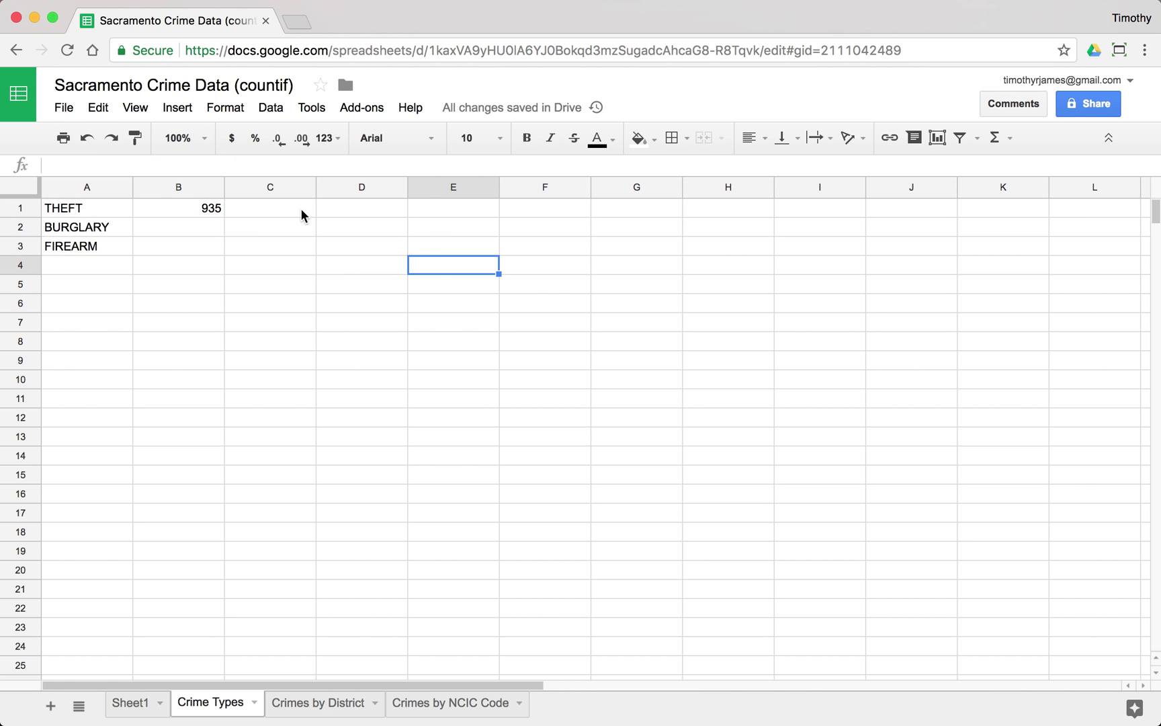
{"action": "left_click", "coordinate": [203, 211]}
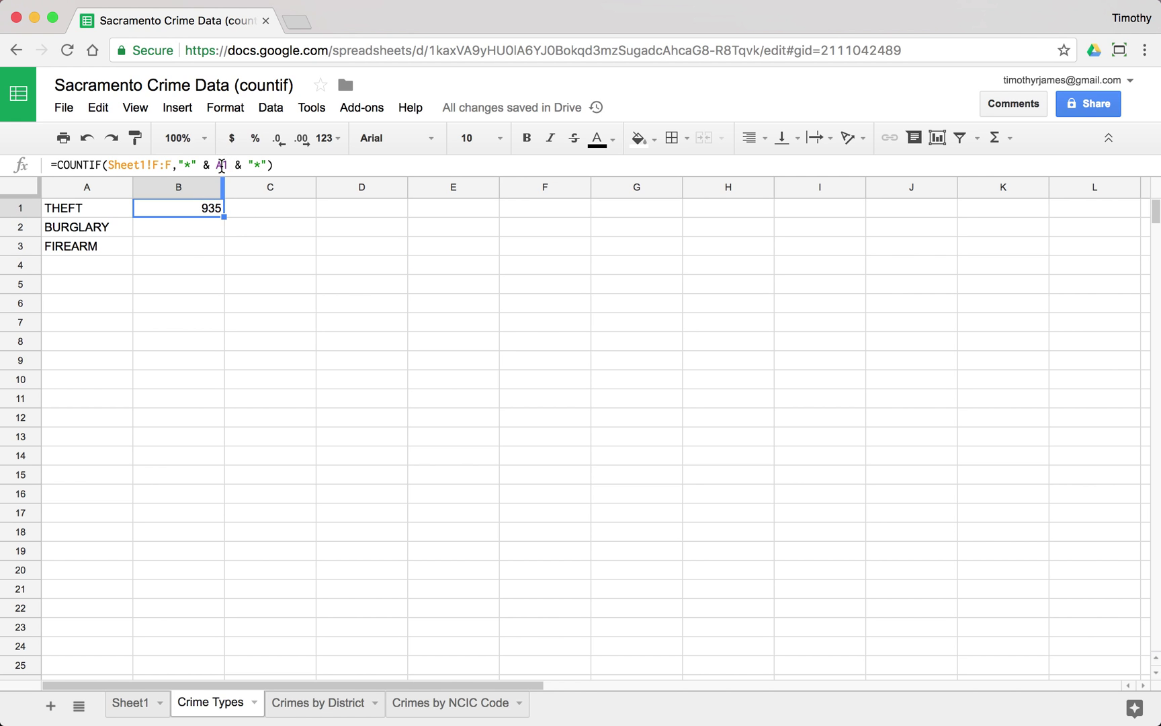
{"action": "left_click", "coordinate": [269, 214]}
{"action": "left_click", "coordinate": [217, 213]}
{"action": "left_click", "coordinate": [351, 161]}
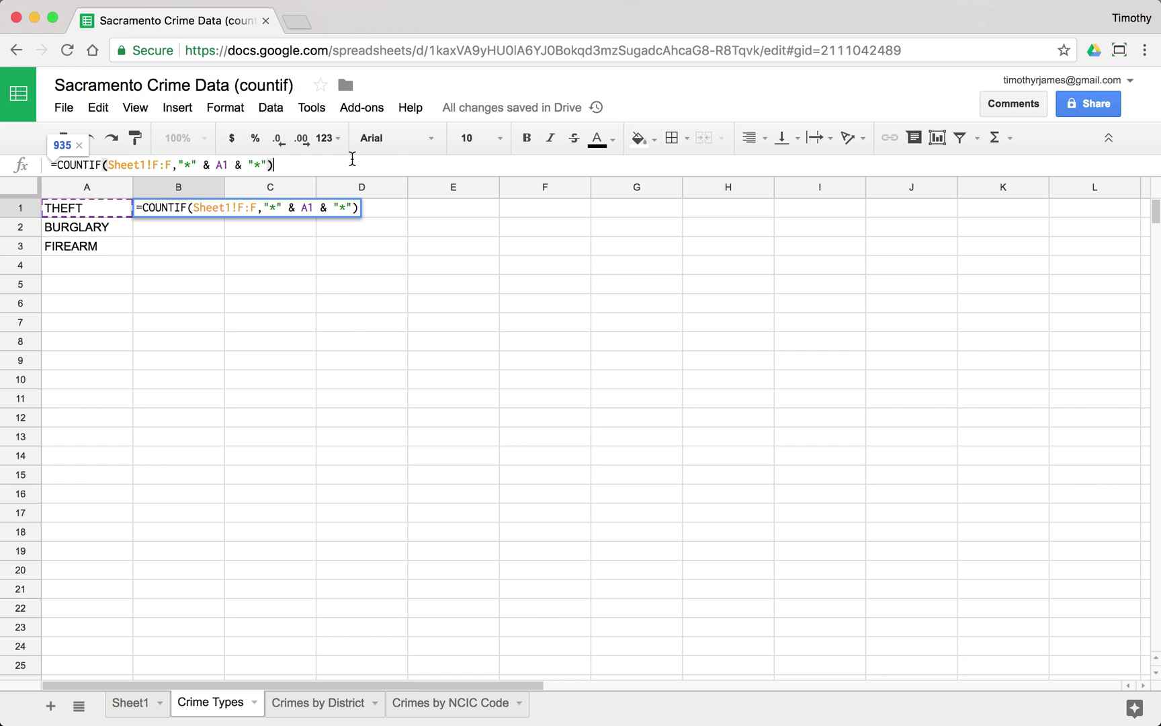
{"action": "key", "text": "BackSpace"}
{"action": "key", "text": "BackSpace"}
{"action": "key", "text": "BackSpace"}
{"action": "key", "text": "BackSpace"}
{"action": "key", "text": "BackSpace"}
{"action": "key", "text": "BackSpace"}
{"action": "key", "text": "BackSpace"}
{"action": "key", "text": "BackSpace"}
{"action": "key", "text": "BackSpace"}
{"action": "key", "text": "BackSpace"}
{"action": "key", "text": "BackSpace"}
{"action": "key", "text": "BackSpace"}
{"action": "key", "text": "BackSpace"}
{"action": "key", "text": "BackSpace"}
{"action": "key", "text": "BackSpace"}
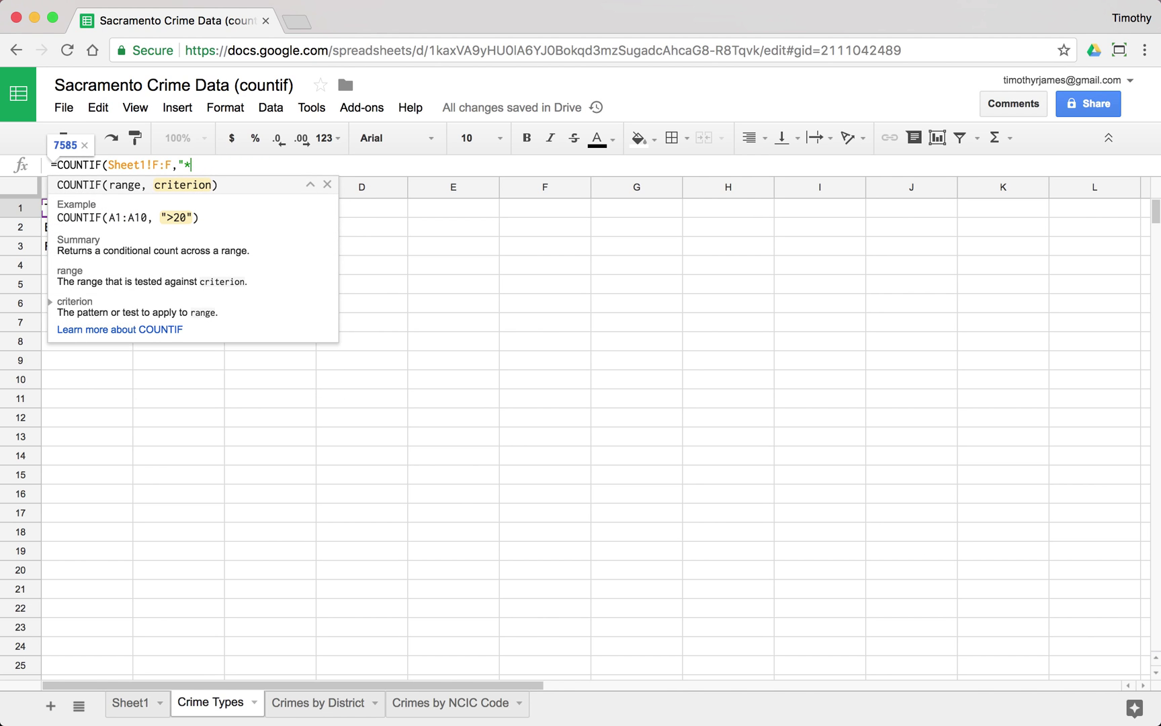
{"action": "type", "text": "A1)"}
{"action": "key", "text": "Return"}
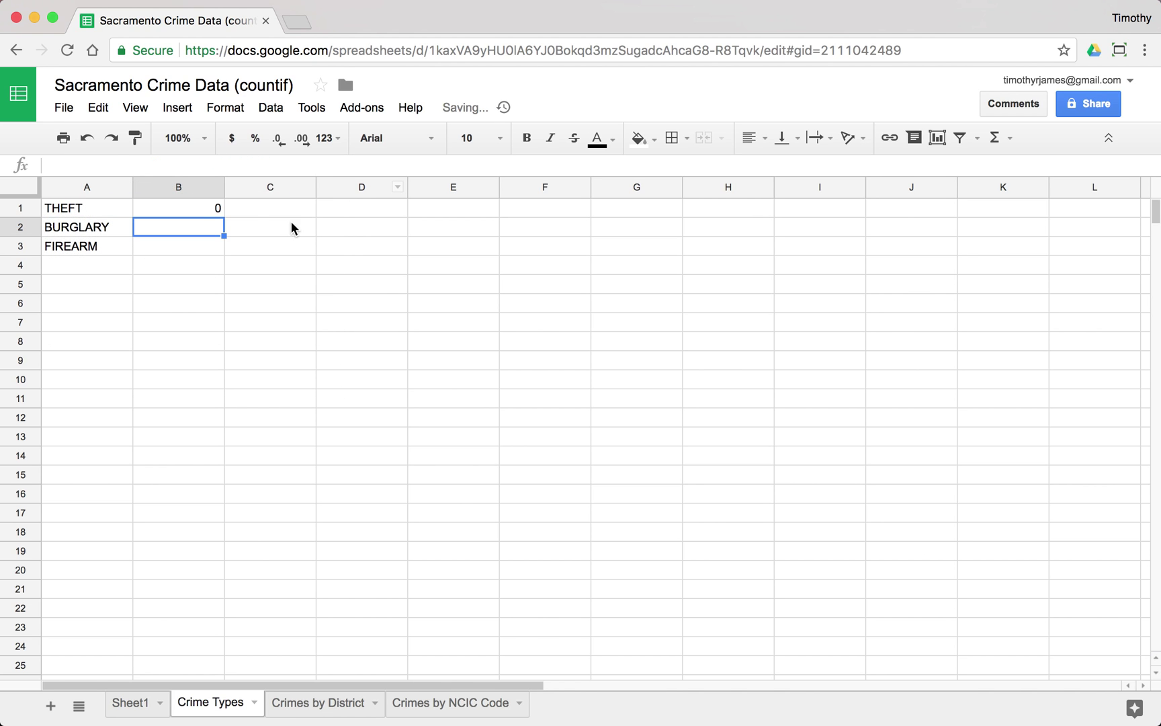
{"action": "left_click", "coordinate": [199, 207]}
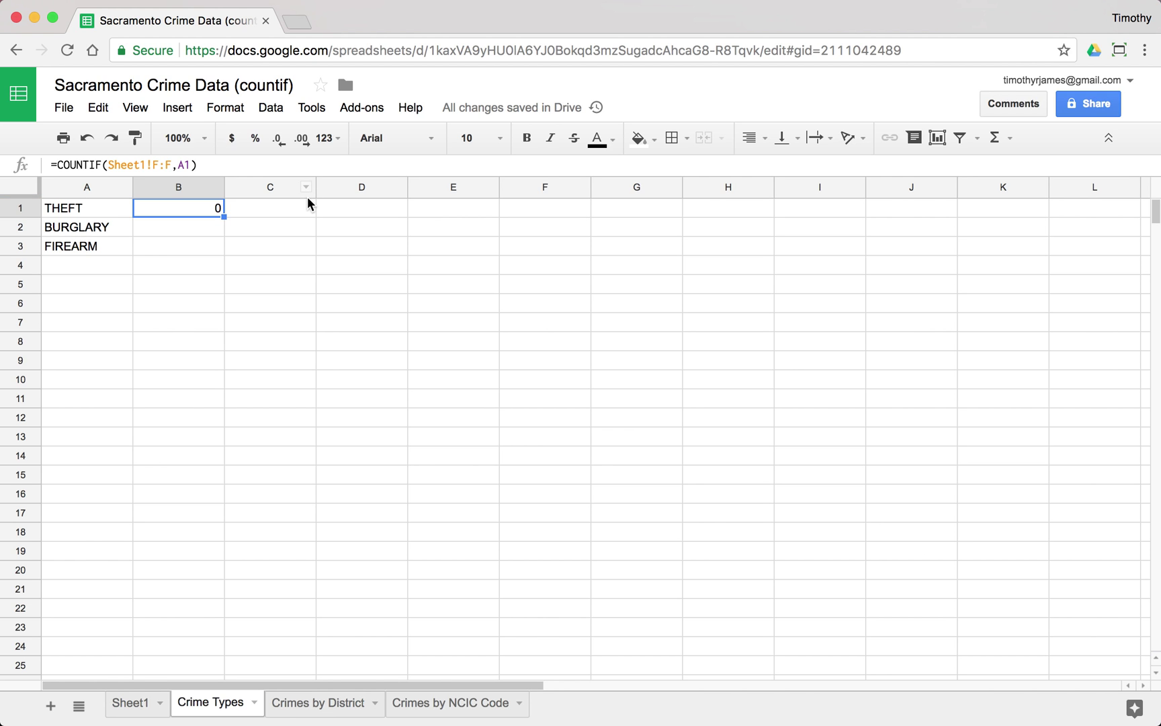
{"action": "left_click", "coordinate": [86, 137]}
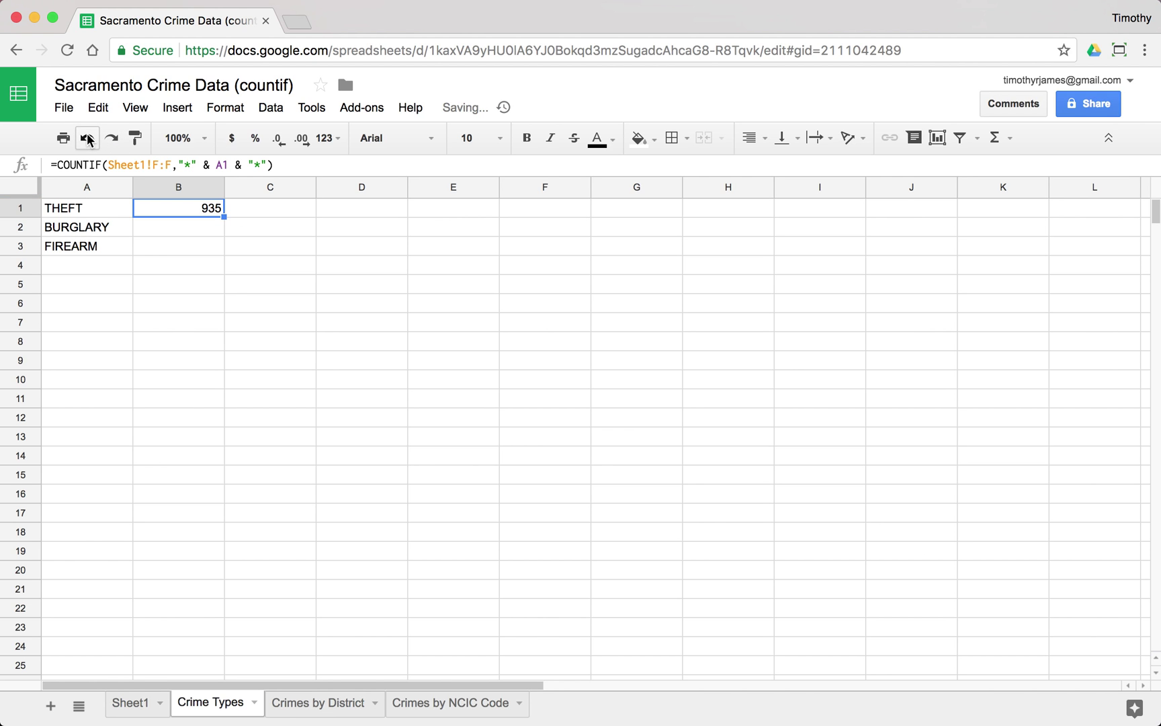
- Fill B1's formula down to B3, giving BURGLARY 986 and FIREARM 125, then return to Sheet1
{"action": "left_click", "coordinate": [197, 225]}
{"action": "left_click", "coordinate": [207, 209]}
{"action": "left_click_drag", "start_coordinate": [224, 217], "coordinate": [217, 246]}
{"action": "left_click", "coordinate": [211, 232]}
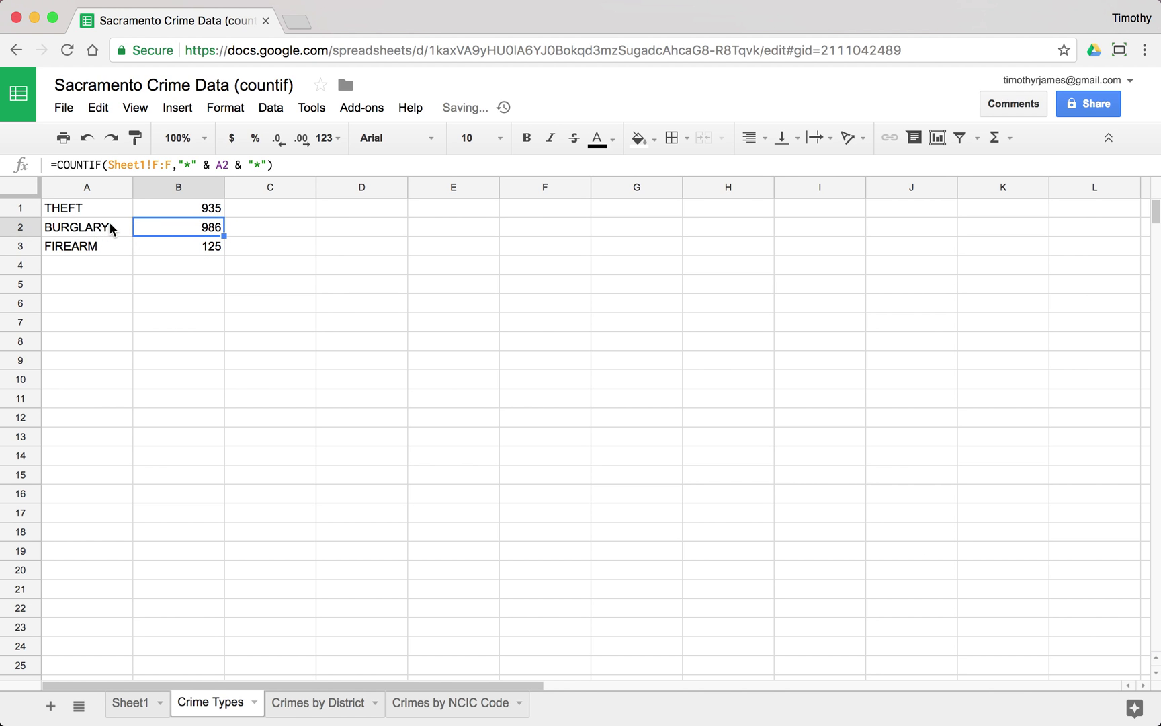
{"action": "left_click", "coordinate": [181, 242]}
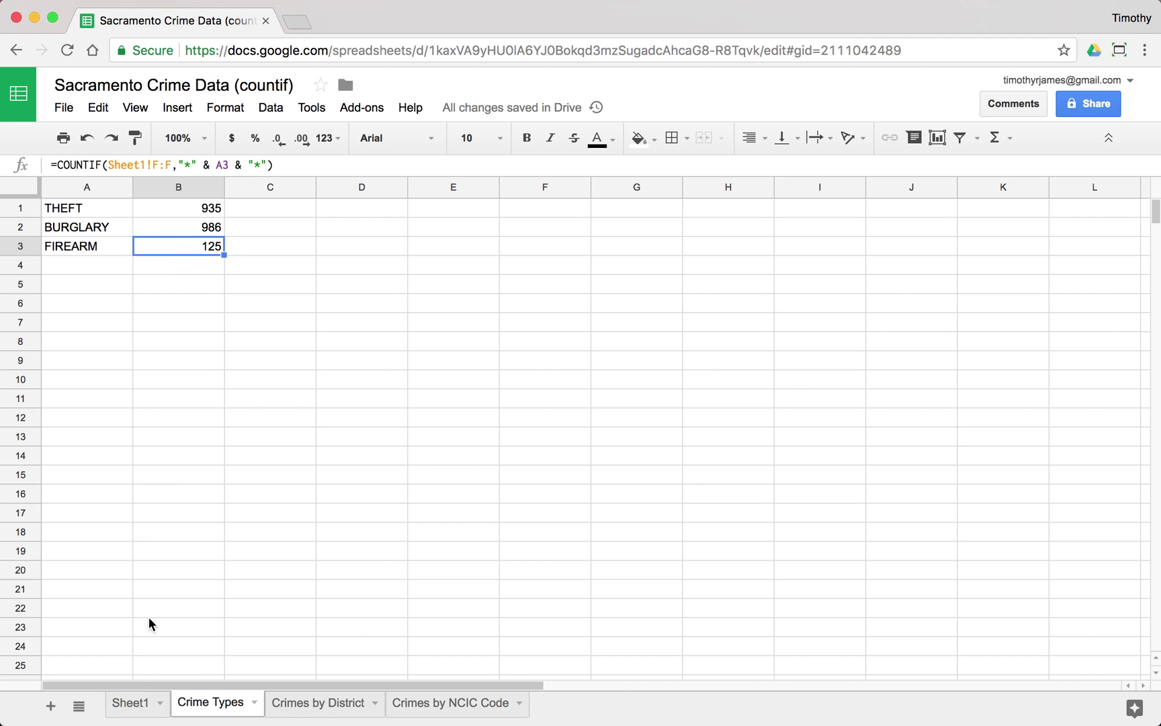
{"action": "left_click", "coordinate": [123, 705]}
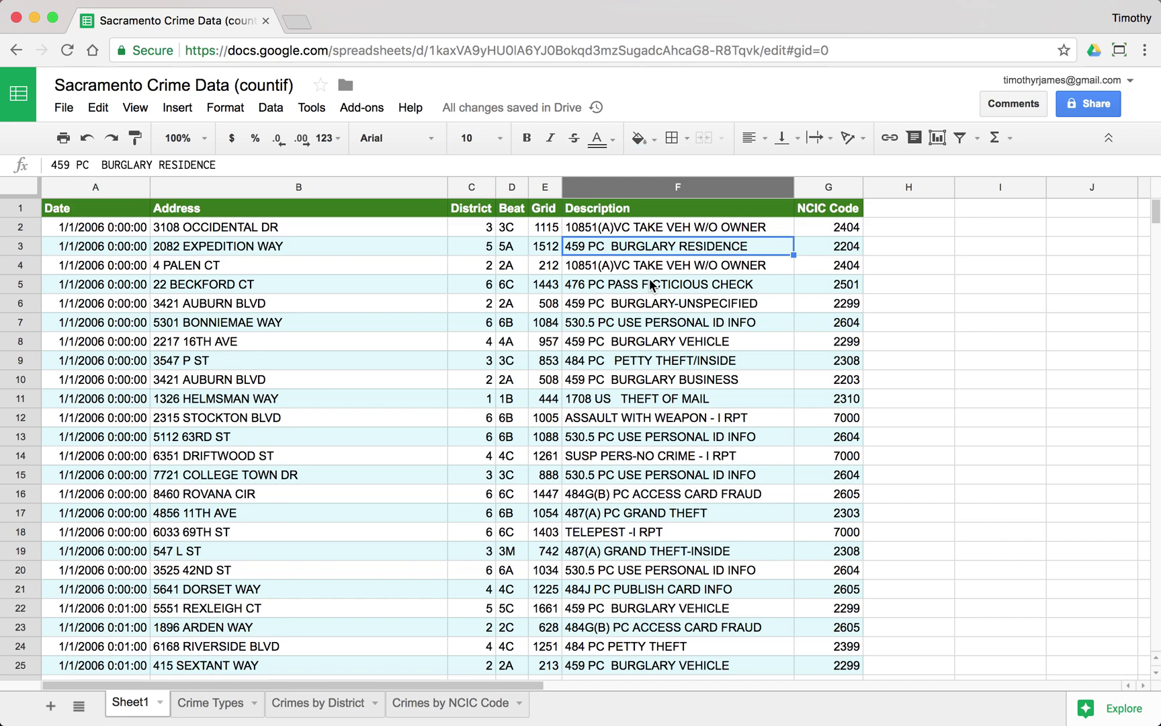
- Check the Grid value in E2, then select the empty cell H2 for a new formula
{"action": "left_click", "coordinate": [546, 232]}
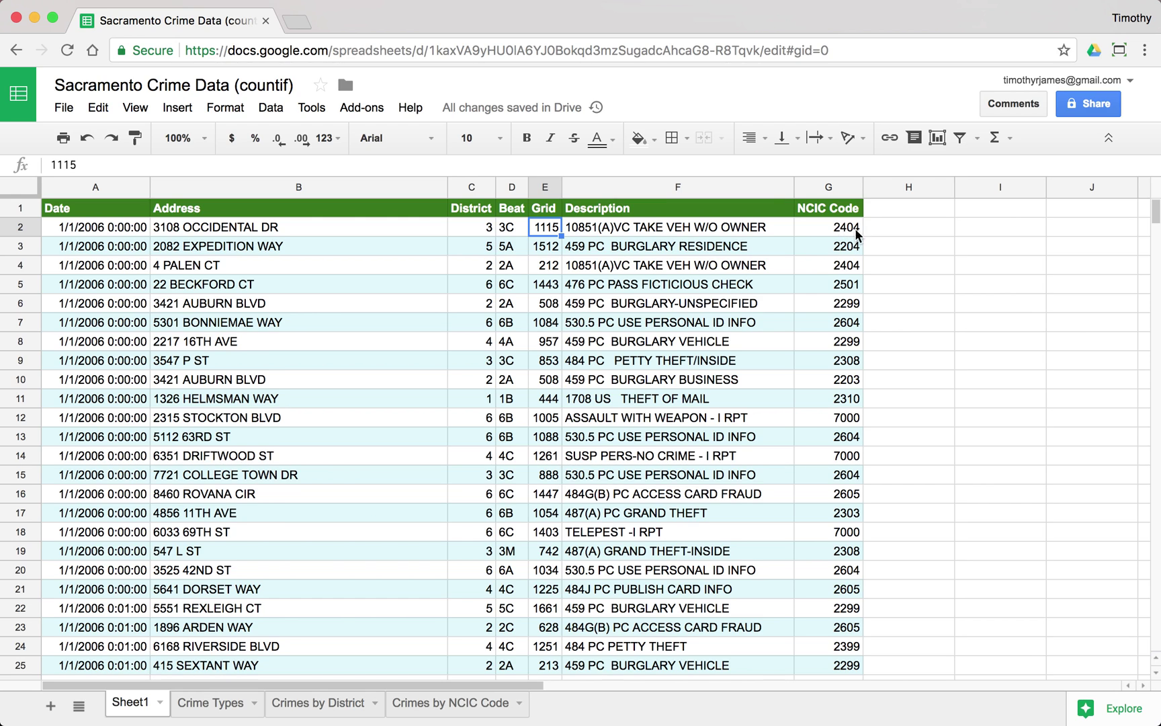
{"action": "left_click", "coordinate": [881, 222]}
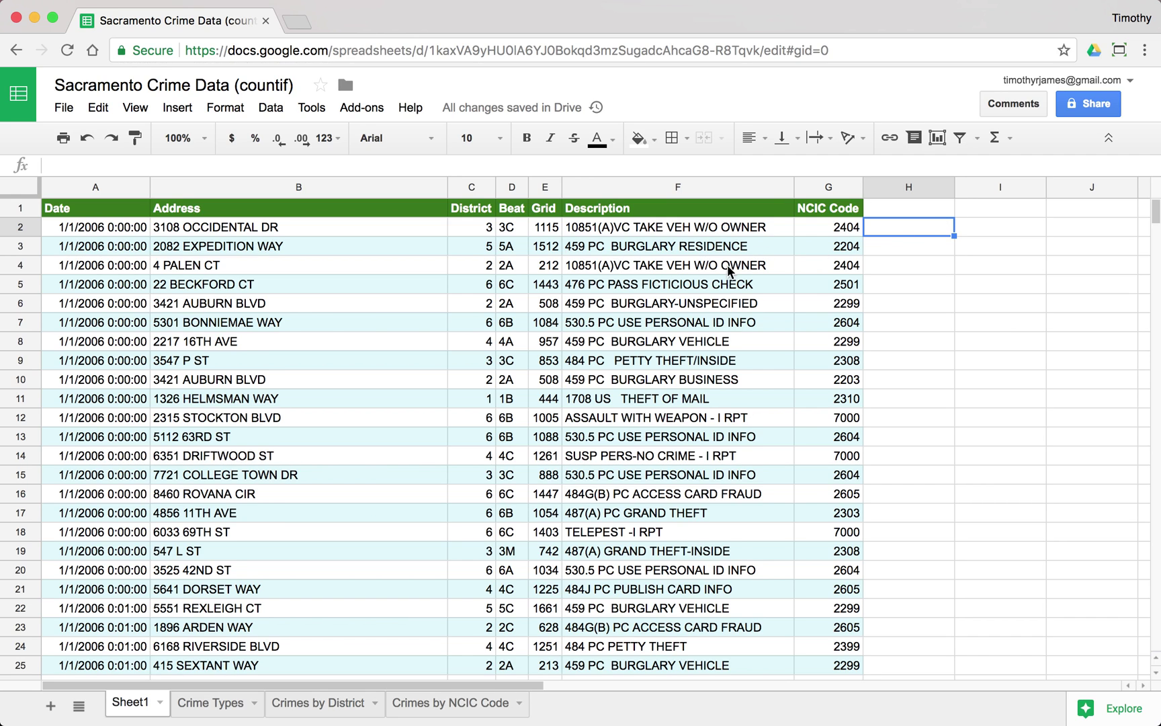
- Enter =AND(C2=3,E2>1000,G2=7000) in H2, which returns FALSE for the first record
{"action": "type", "text": "="}
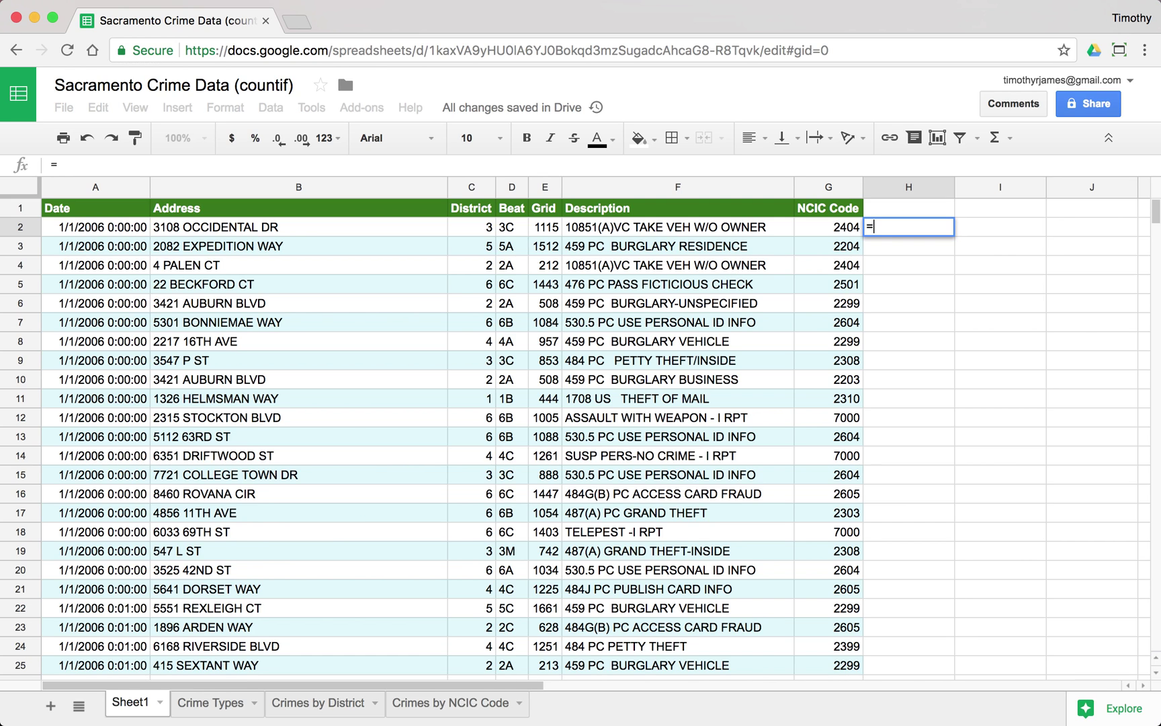
{"action": "type", "text": "AND("}
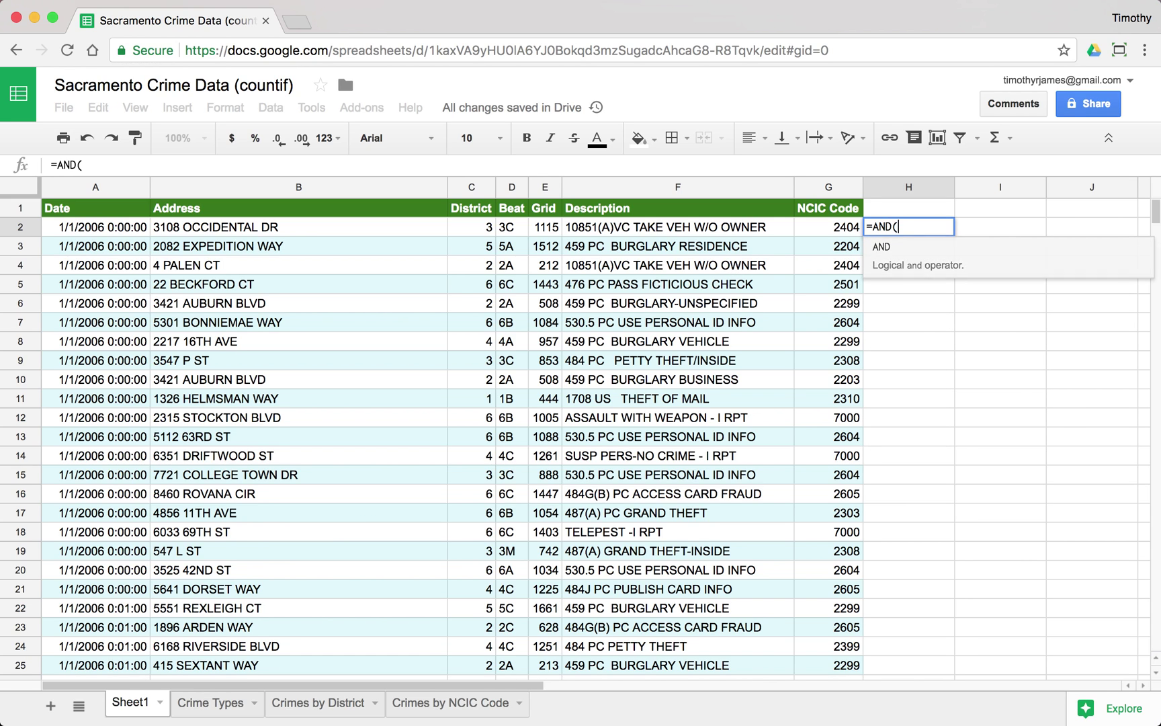
{"action": "key", "text": "Left"}
{"action": "key", "text": "Left"}
{"action": "key", "text": "Left"}
{"action": "key", "text": "Left"}
{"action": "key", "text": "Left"}
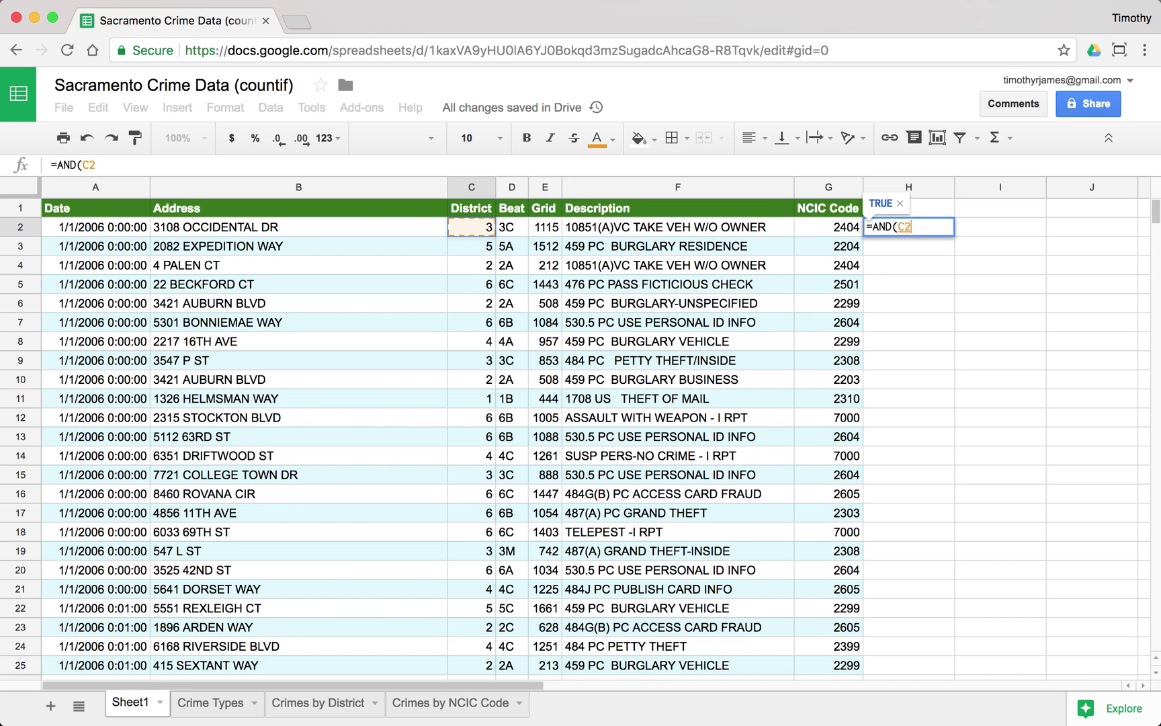
{"action": "type", "text": "=3,"}
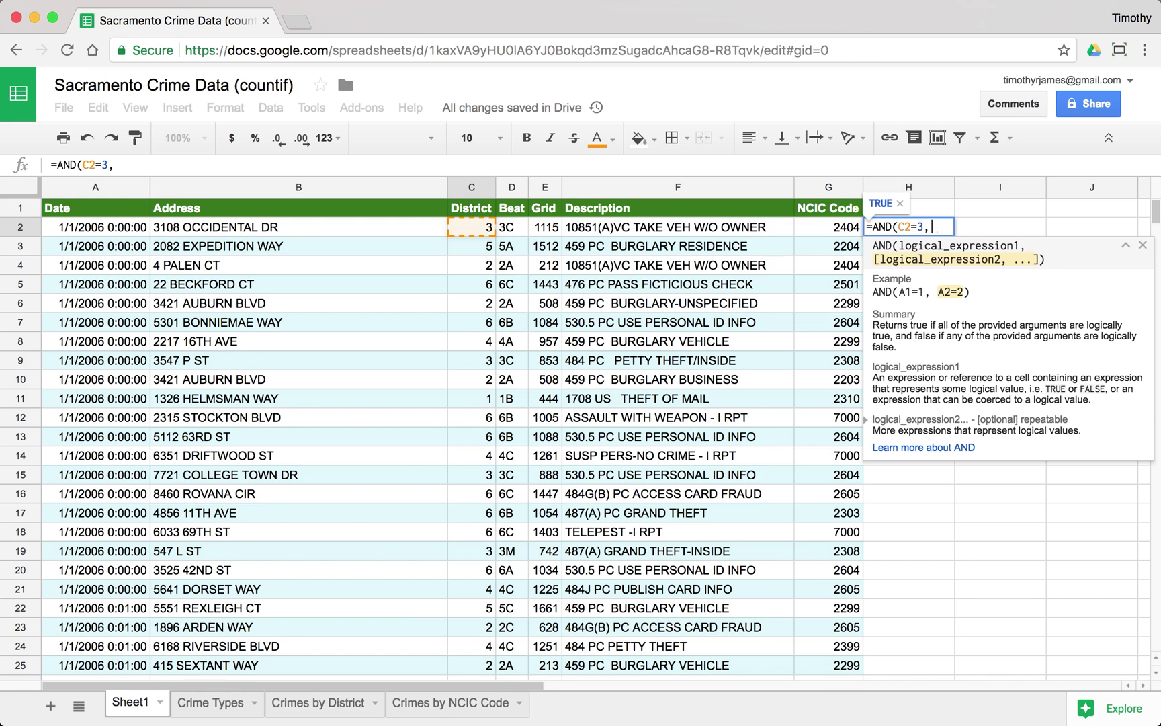
{"action": "key", "text": "Left"}
{"action": "key", "text": "Left"}
{"action": "key", "text": "Left"}
{"action": "type", "text": ">10"}
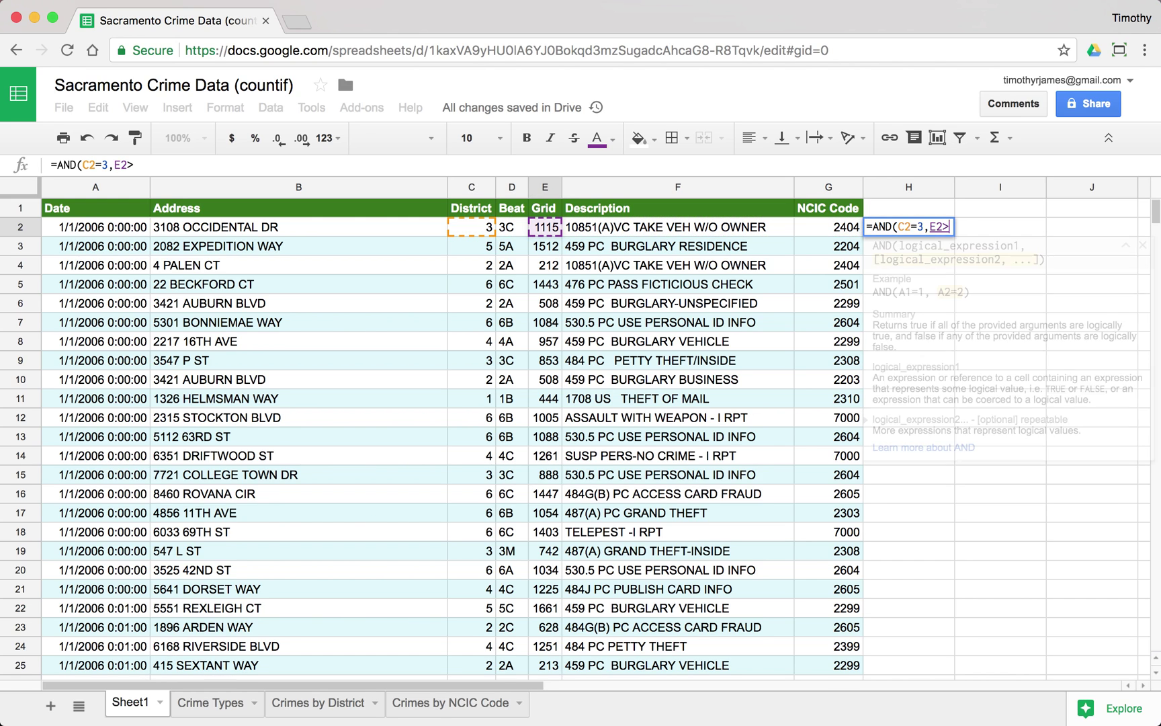
{"action": "type", "text": "00,"}
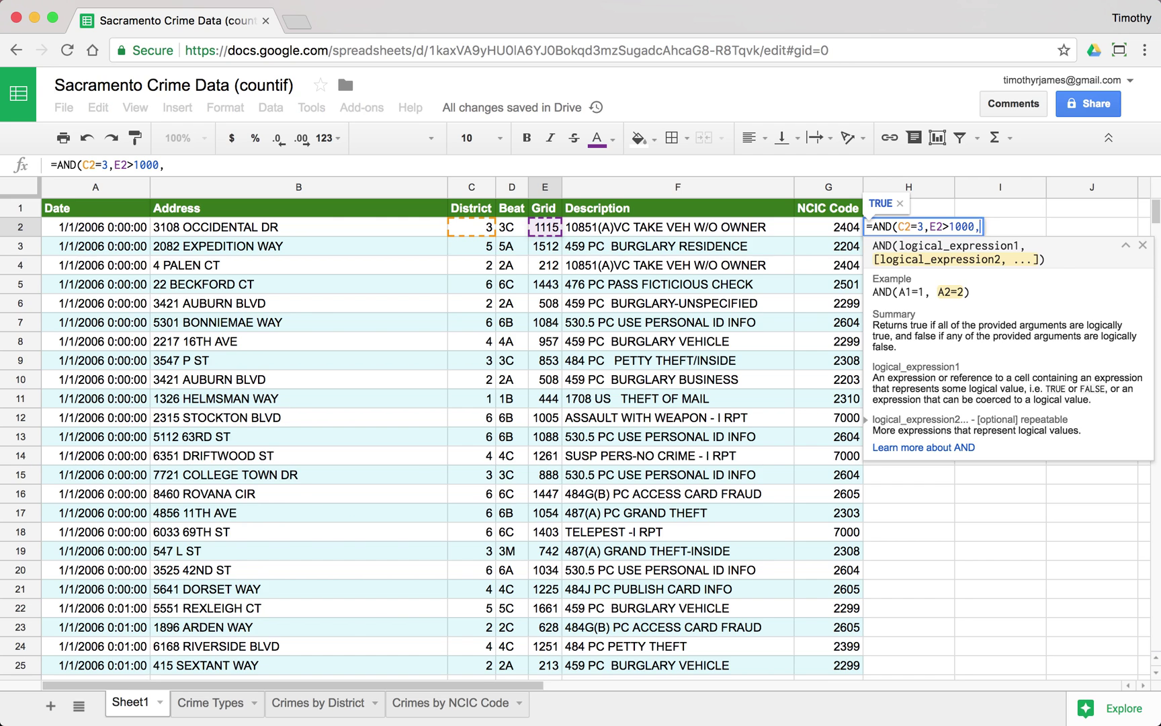
{"action": "key", "text": "Left"}
{"action": "type", "text": "=7000)"}
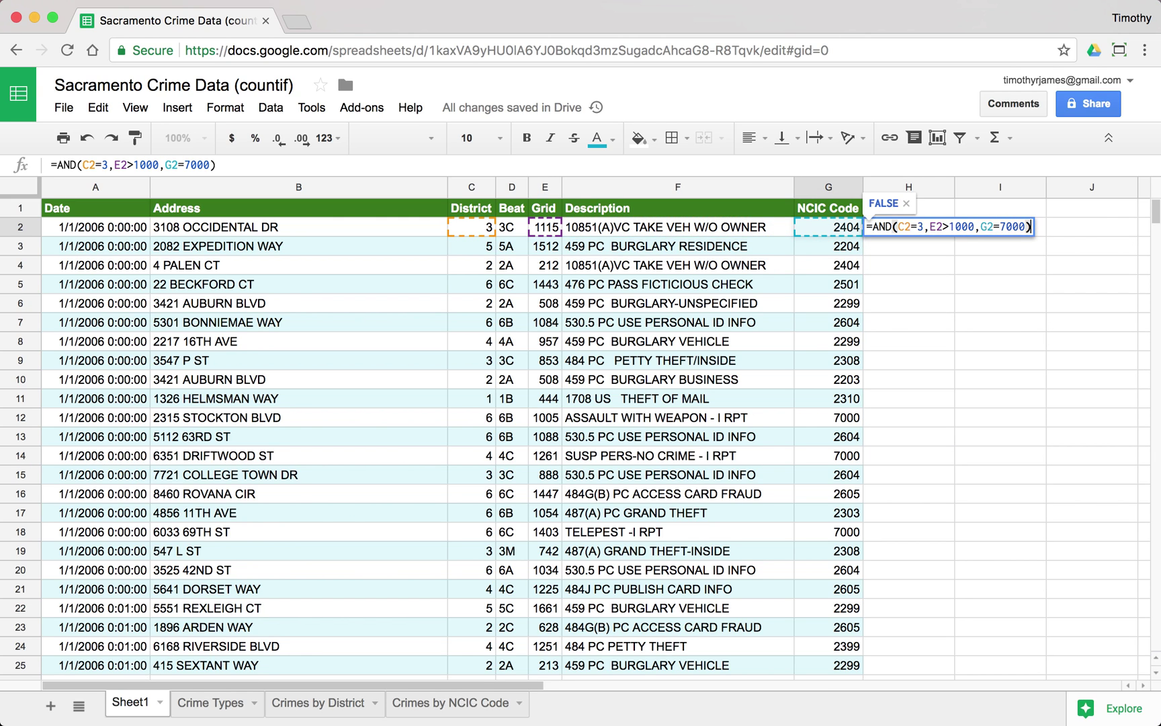
{"action": "key", "text": "Return"}
{"action": "left_click", "coordinate": [931, 224]}
- Give column H the heading 'Match?' in H1
{"action": "left_click", "coordinate": [916, 206]}
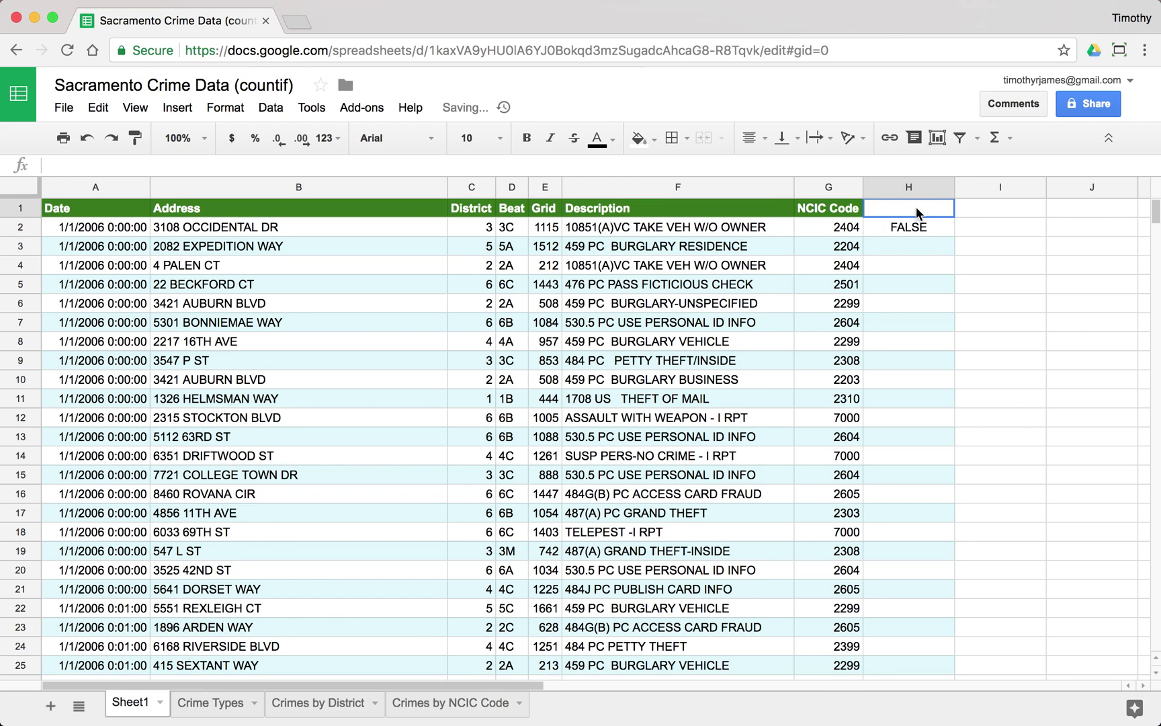
{"action": "type", "text": "Match?"}
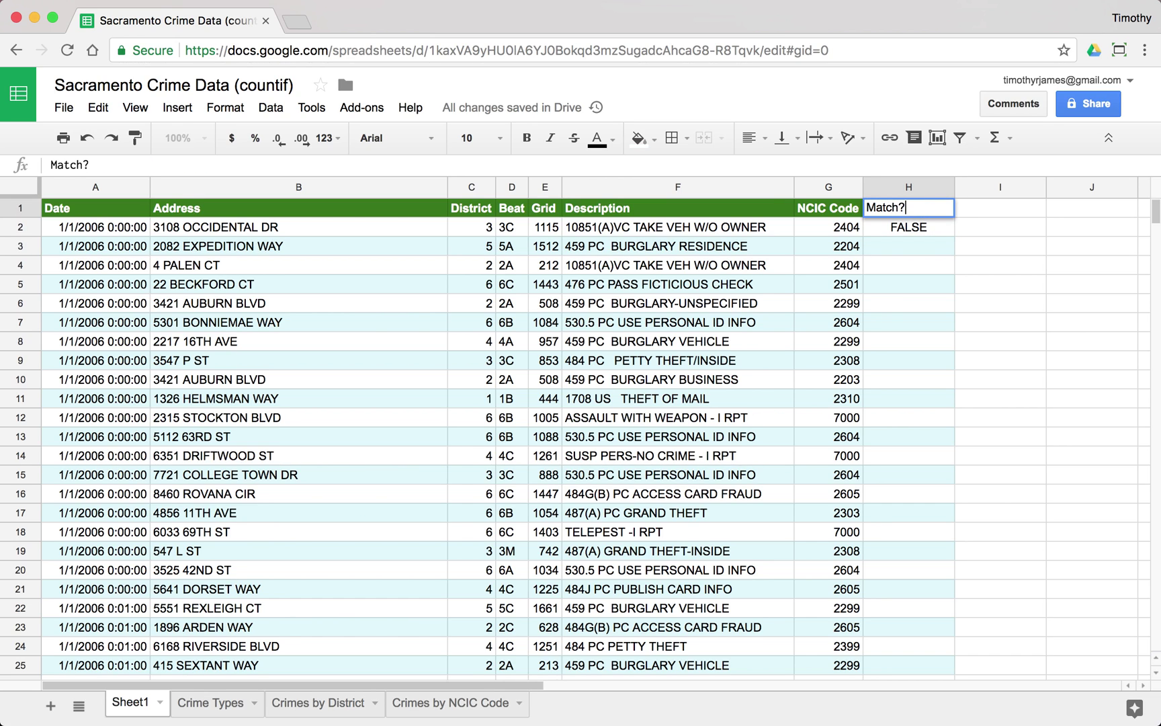
{"action": "key", "text": "Return"}
- Copy the AND formula from H2 into every row down to H7585
{"action": "left_click", "coordinate": [932, 214]}
{"action": "left_click", "coordinate": [907, 224]}
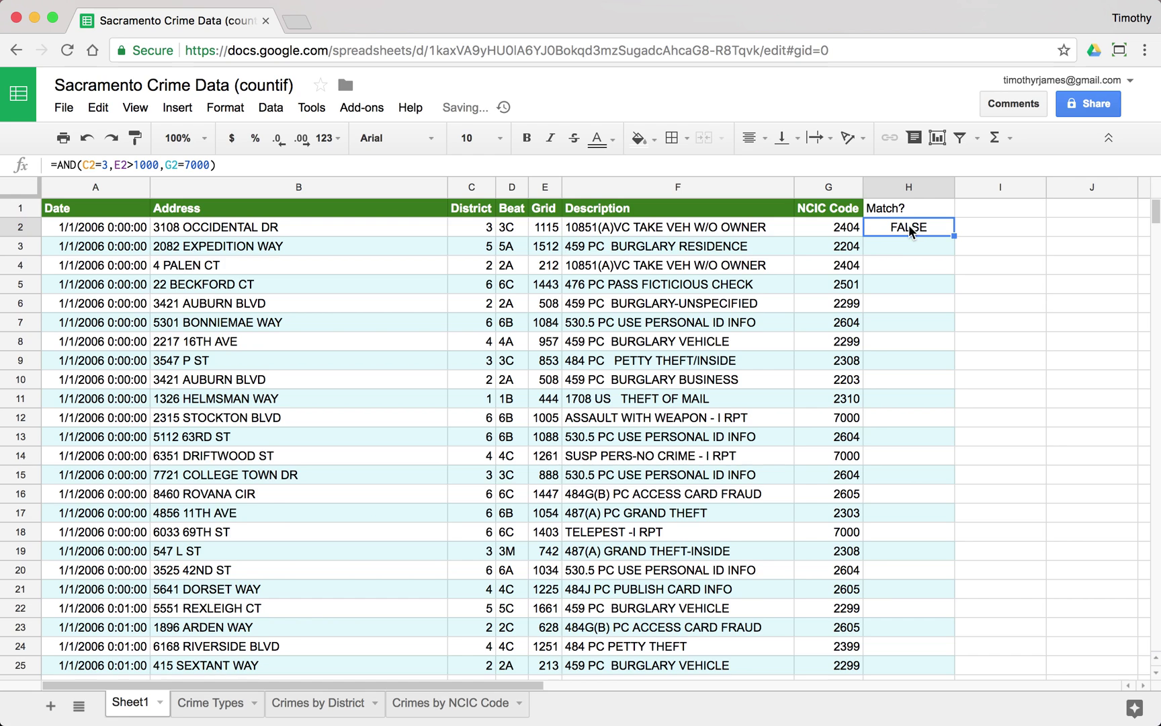
{"action": "key", "text": "ctrl+c"}
{"action": "left_click_drag", "start_coordinate": [955, 236], "coordinate": [915, 230]}
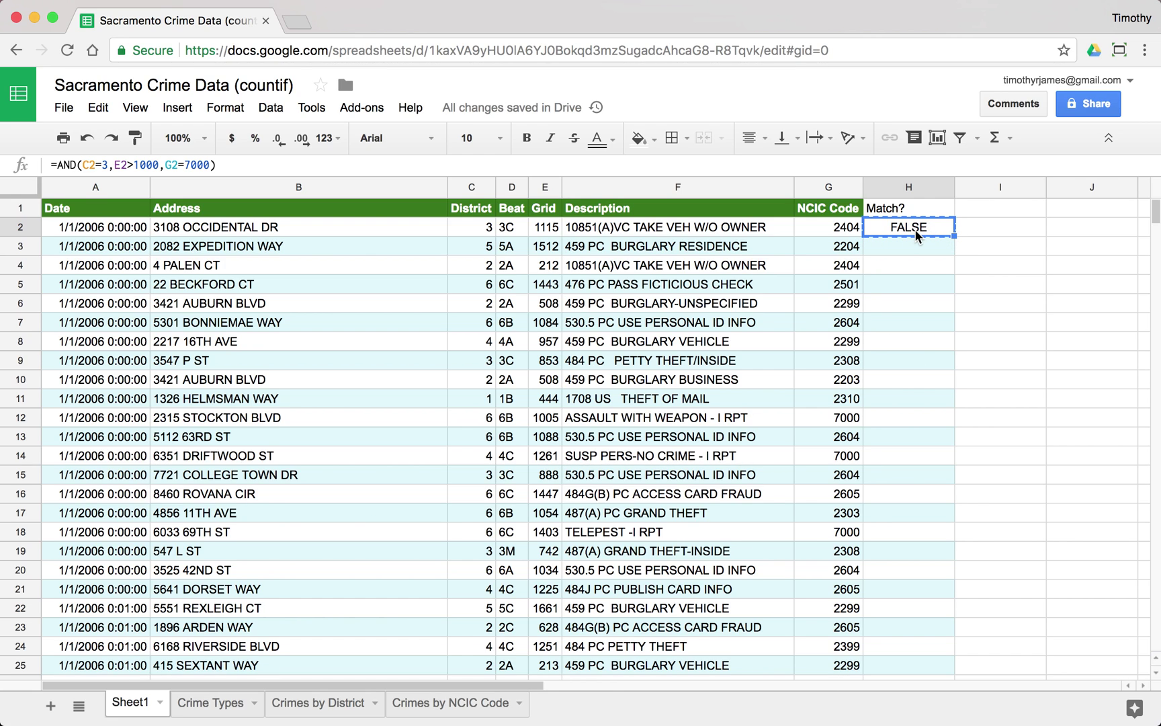
{"action": "left_click", "coordinate": [827, 252]}
{"action": "key", "text": "super+Down"}
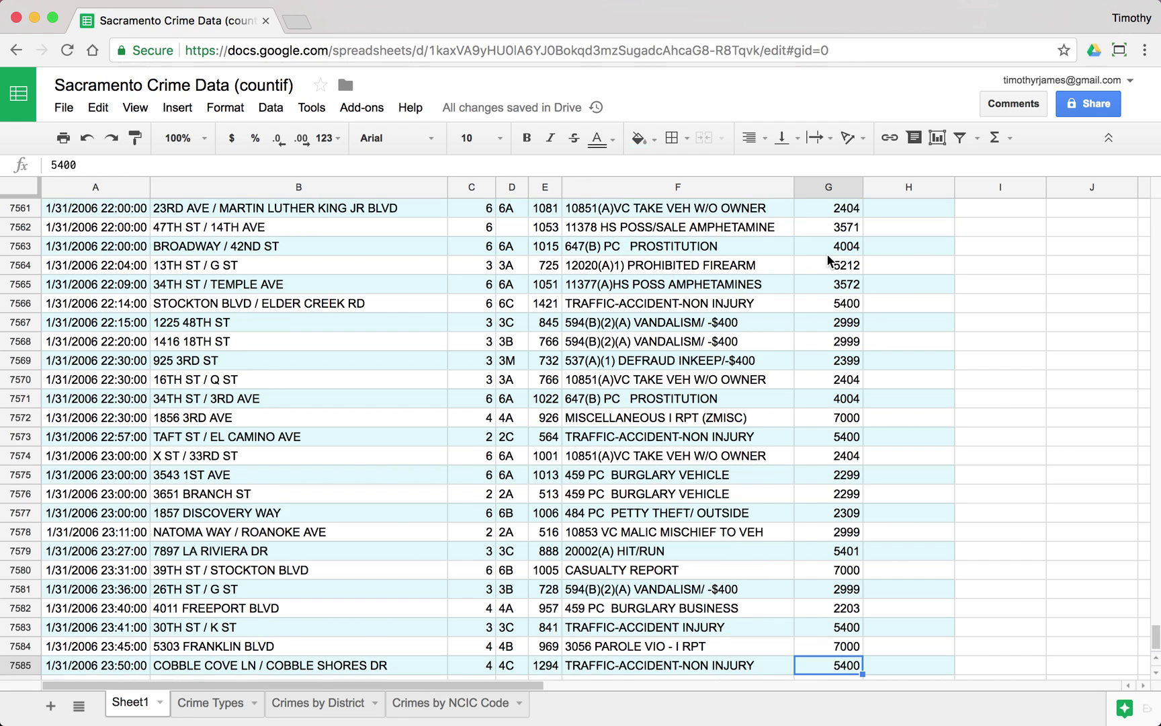
{"action": "key", "text": "Right"}
{"action": "key", "text": "super+shift+Up"}
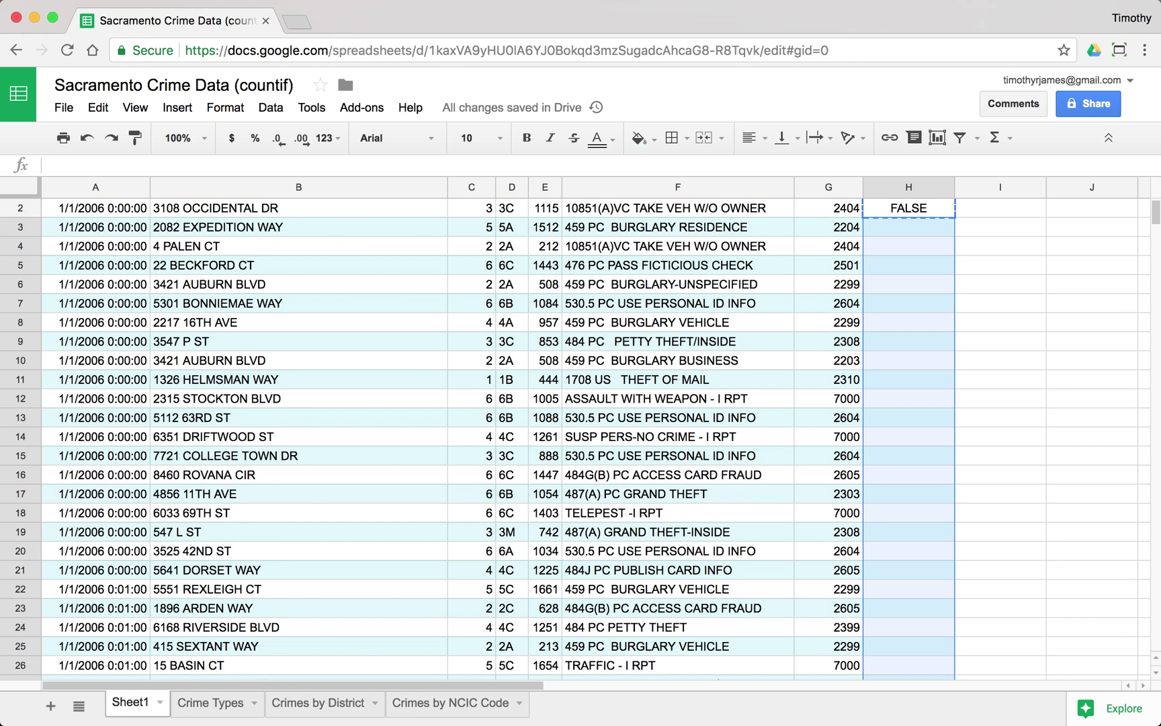
{"action": "key", "text": "super+v"}
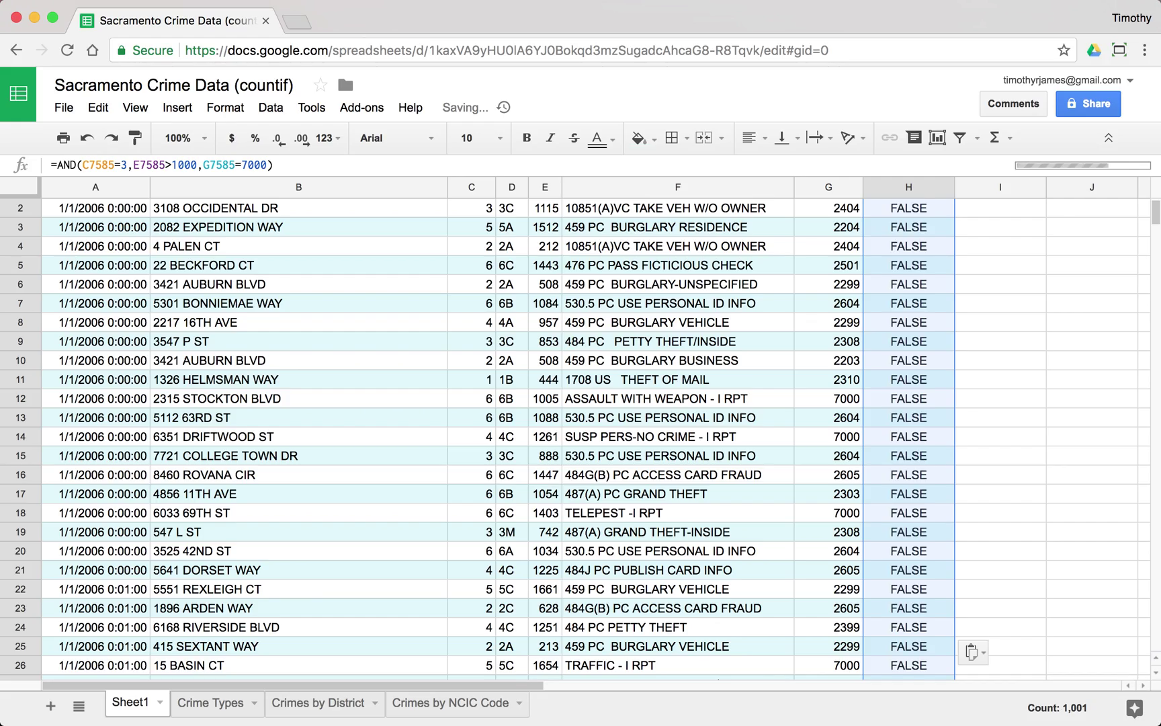
{"action": "scroll", "coordinate": [940, 354], "scroll_direction": "down", "scroll_amount": 20}
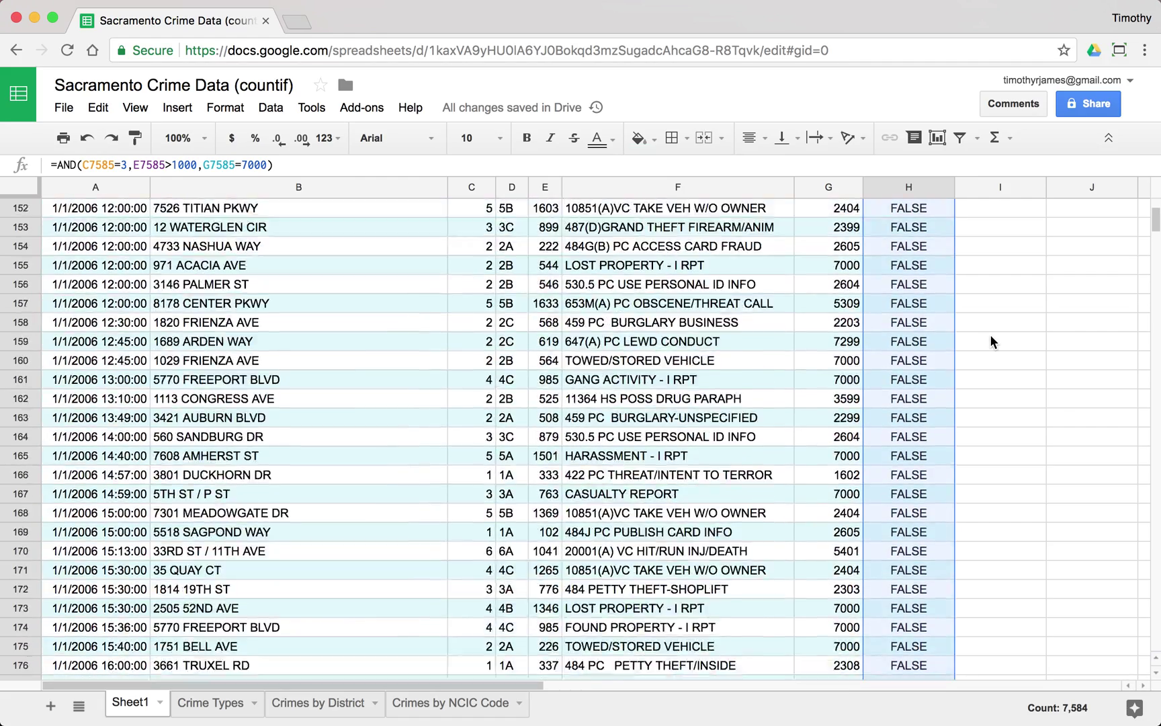
{"action": "scroll", "coordinate": [988, 335], "scroll_direction": "up", "scroll_amount": 20}
{"action": "scroll", "coordinate": [811, 341], "scroll_direction": "up", "scroll_amount": 4}
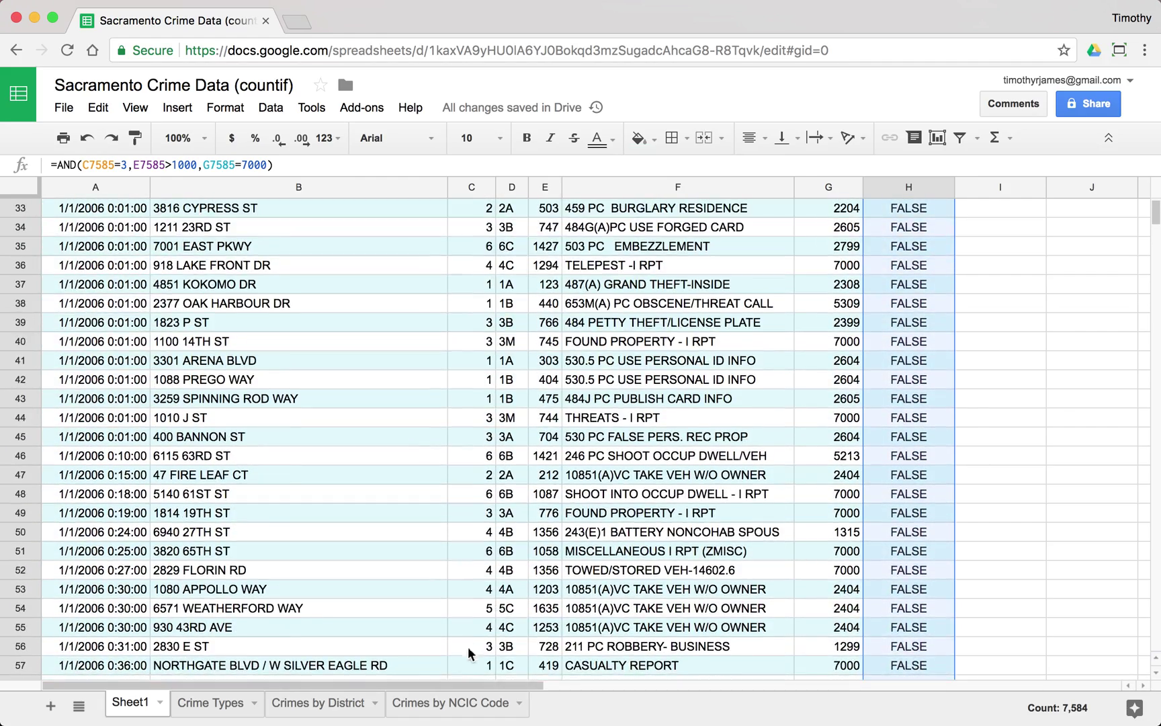
- Add Sheet6, enter 'District 3, where NCIC is 7000 and Grid is greater than 1000' in A1, and widen column A
{"action": "left_click", "coordinate": [50, 707]}
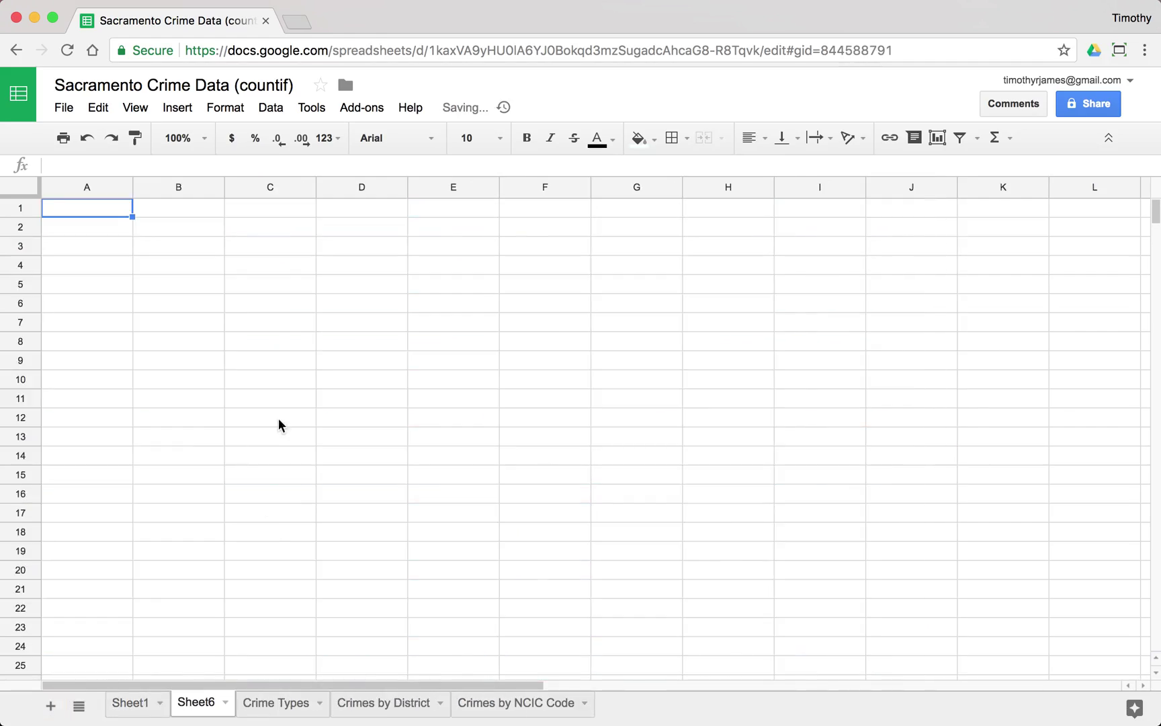
{"action": "left_click", "coordinate": [87, 212]}
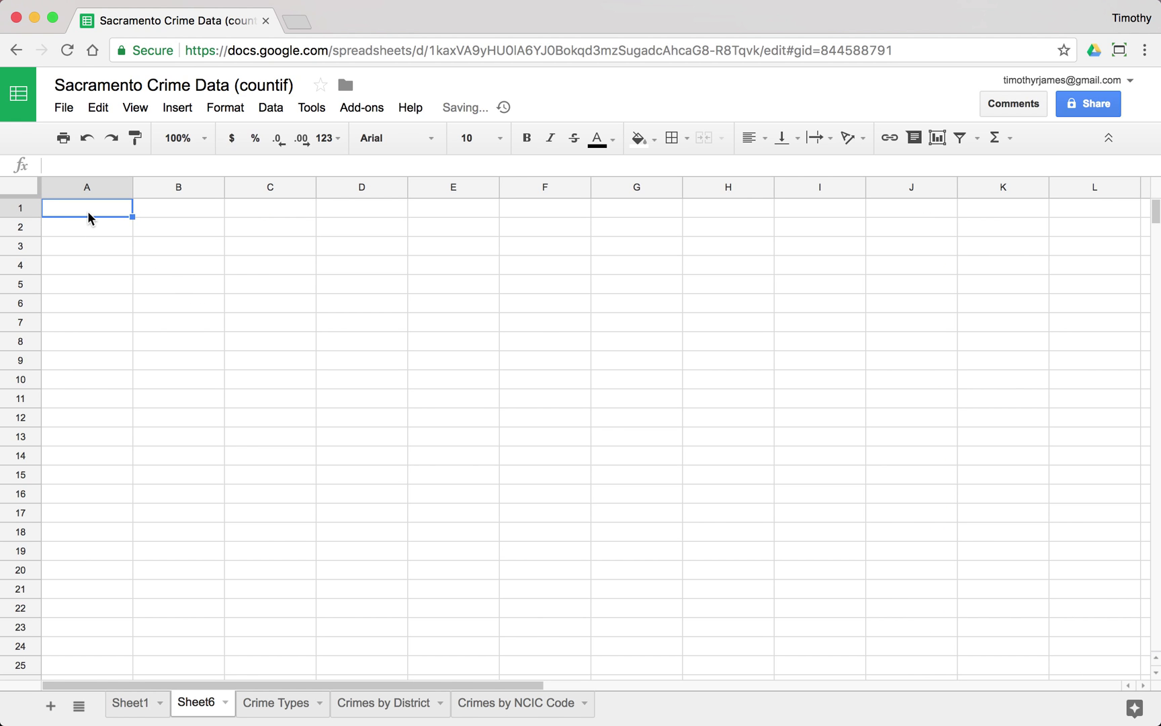
{"action": "type", "text": "Distr"}
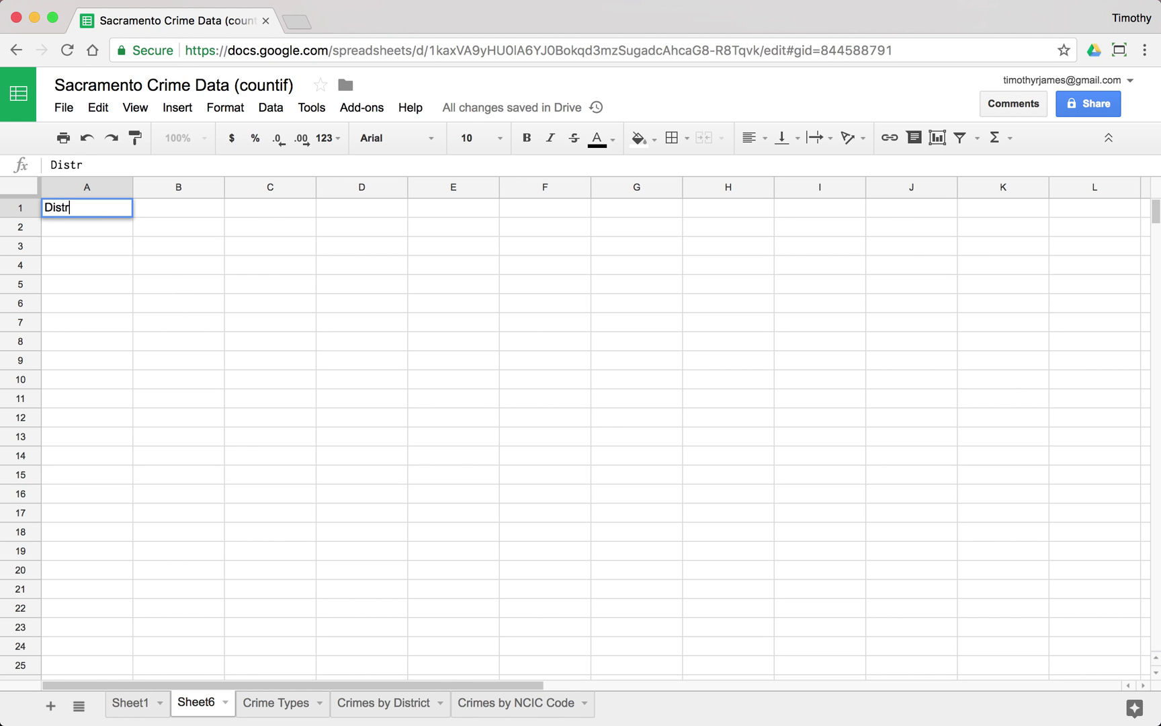
{"action": "type", "text": "ict 3, where NCIC i"}
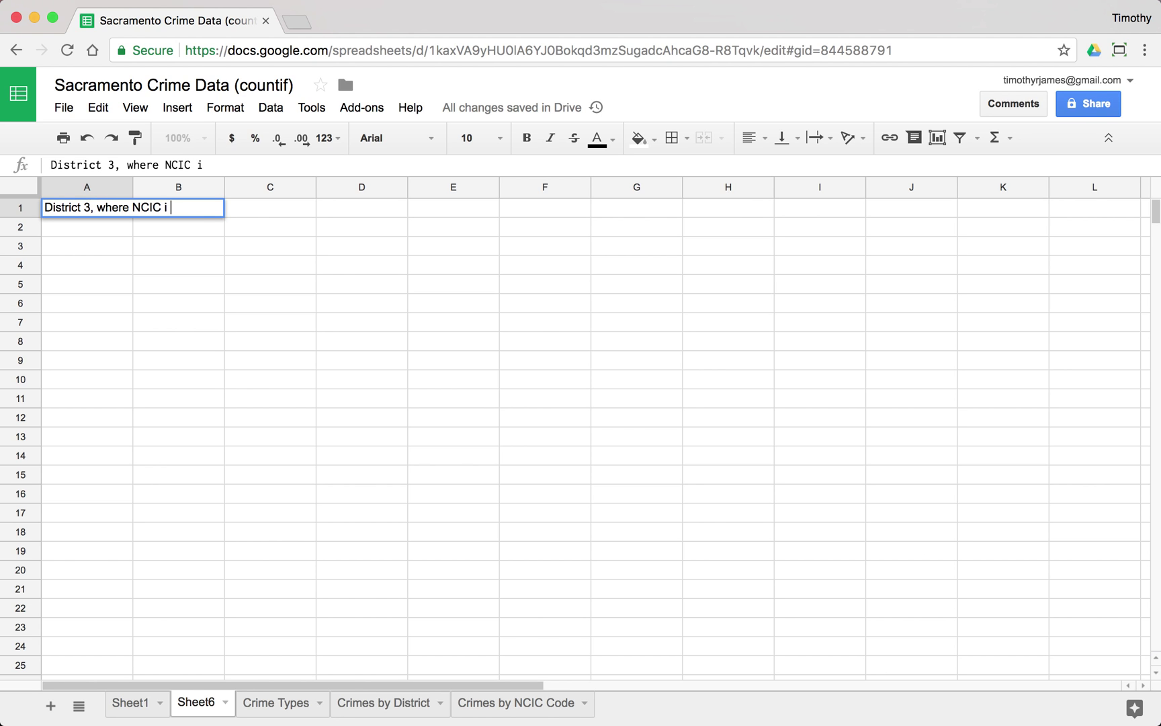
{"action": "type", "text": "s 7000 and Grid is "}
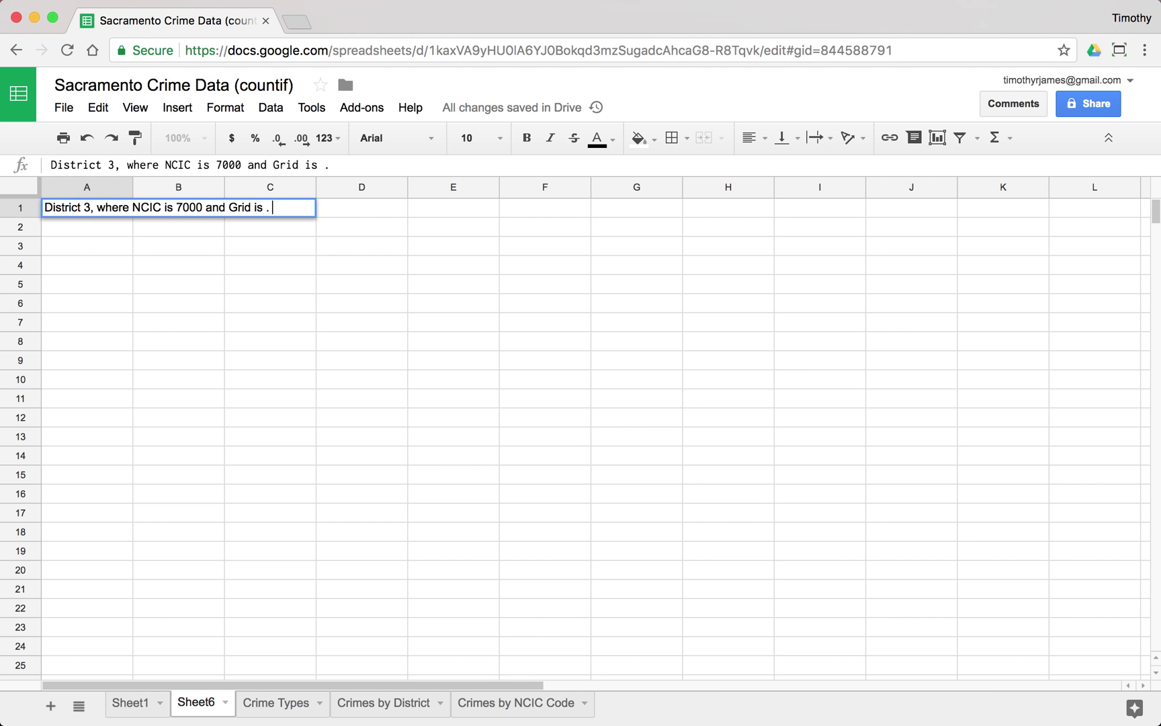
{"action": "type", "text": "greater tha"}
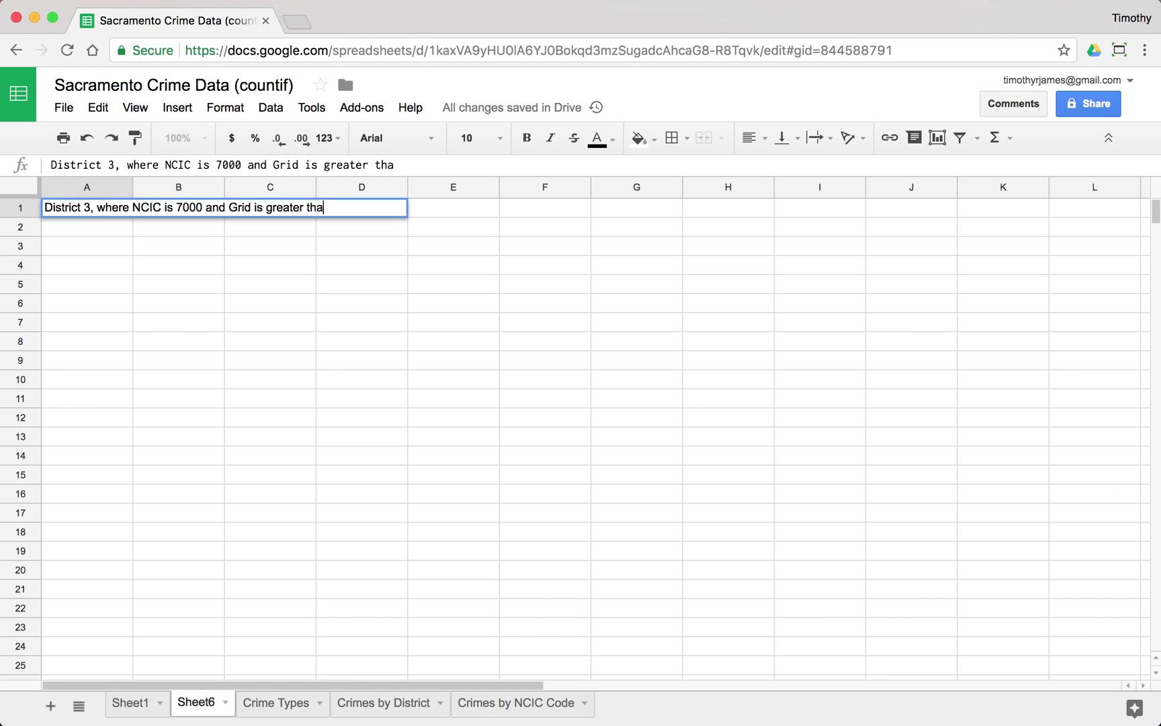
{"action": "type", "text": "n 1000"}
{"action": "key", "text": "Return"}
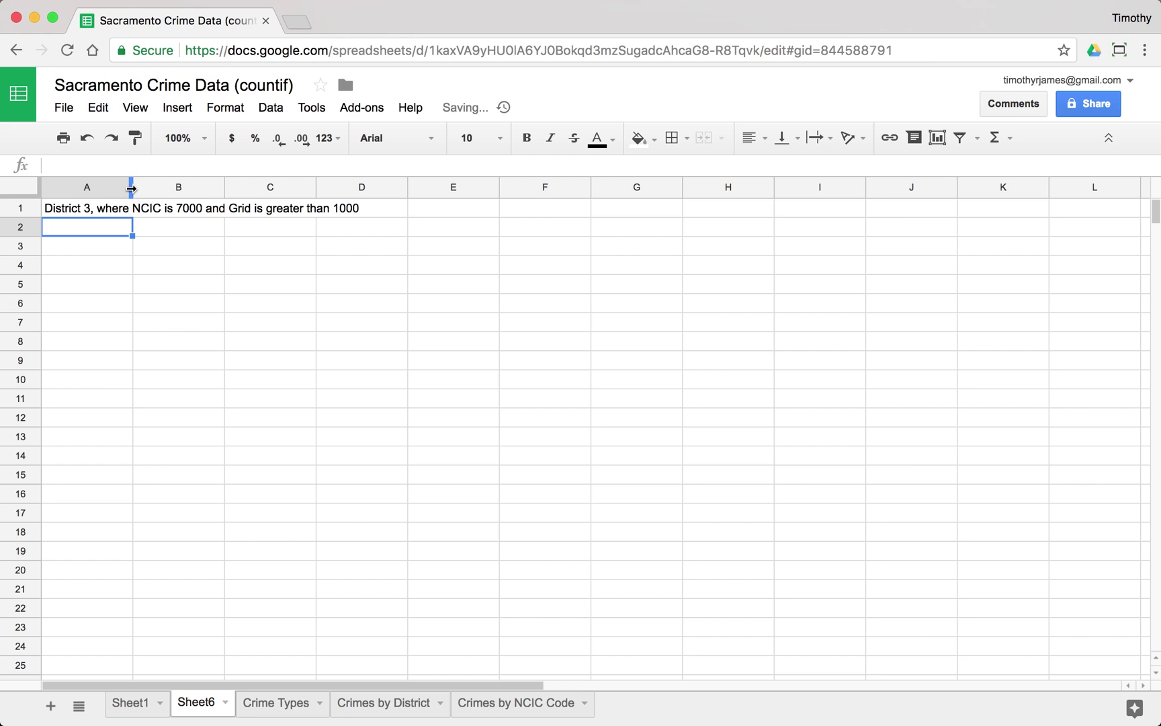
{"action": "left_click_drag", "start_coordinate": [133, 187], "coordinate": [390, 187]}
- Enter =COUNTIF(Sheet1!H:H,TRUE) in Sheet6's B1, returning 14 matching rows
{"action": "left_click", "coordinate": [414, 211]}
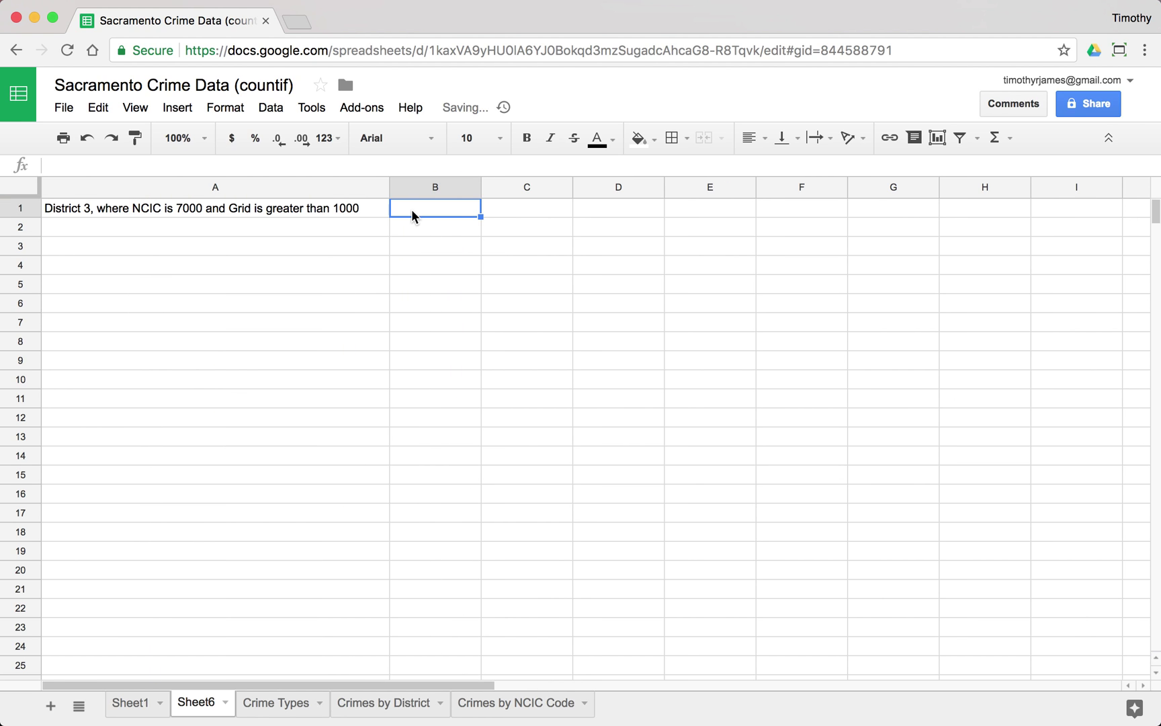
{"action": "type", "text": "=COUNTIF("}
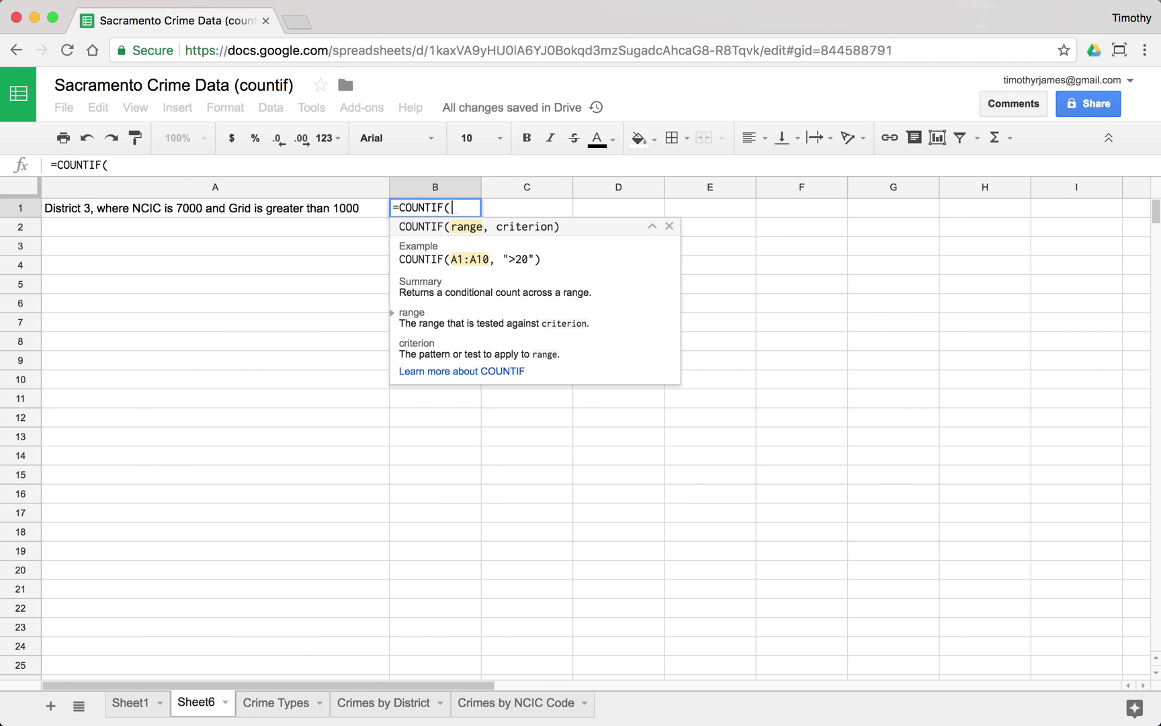
{"action": "left_click", "coordinate": [134, 703]}
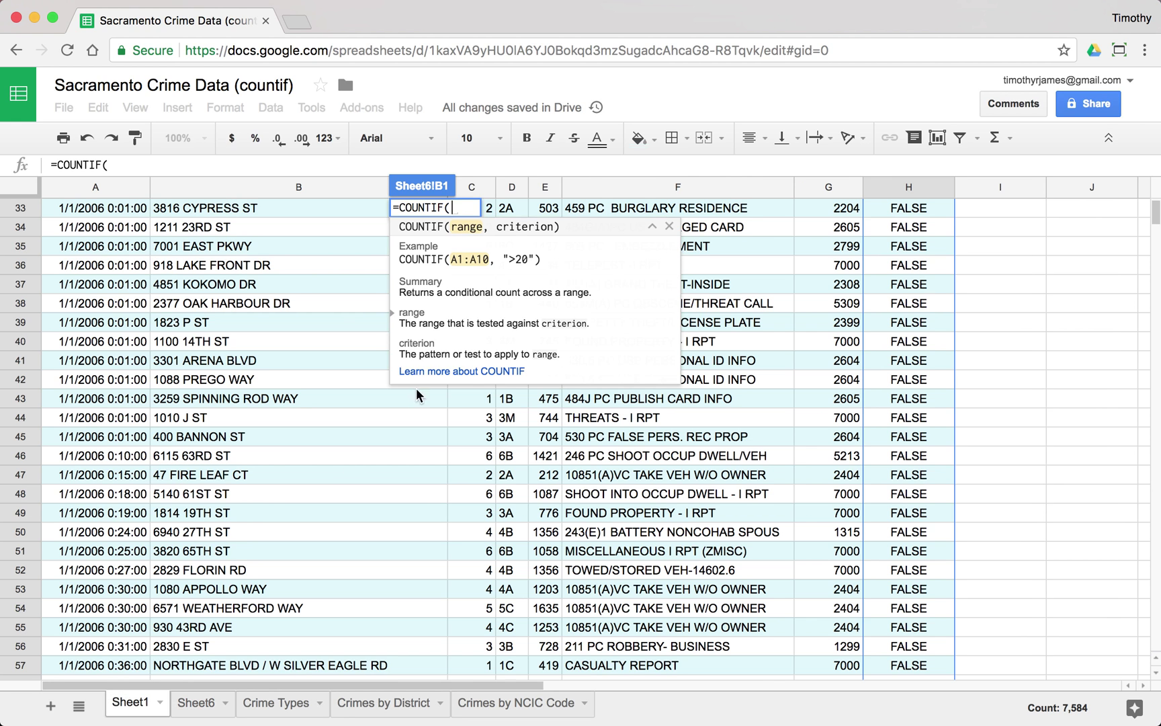
{"action": "left_click", "coordinate": [889, 185]}
{"action": "type", "text": ","}
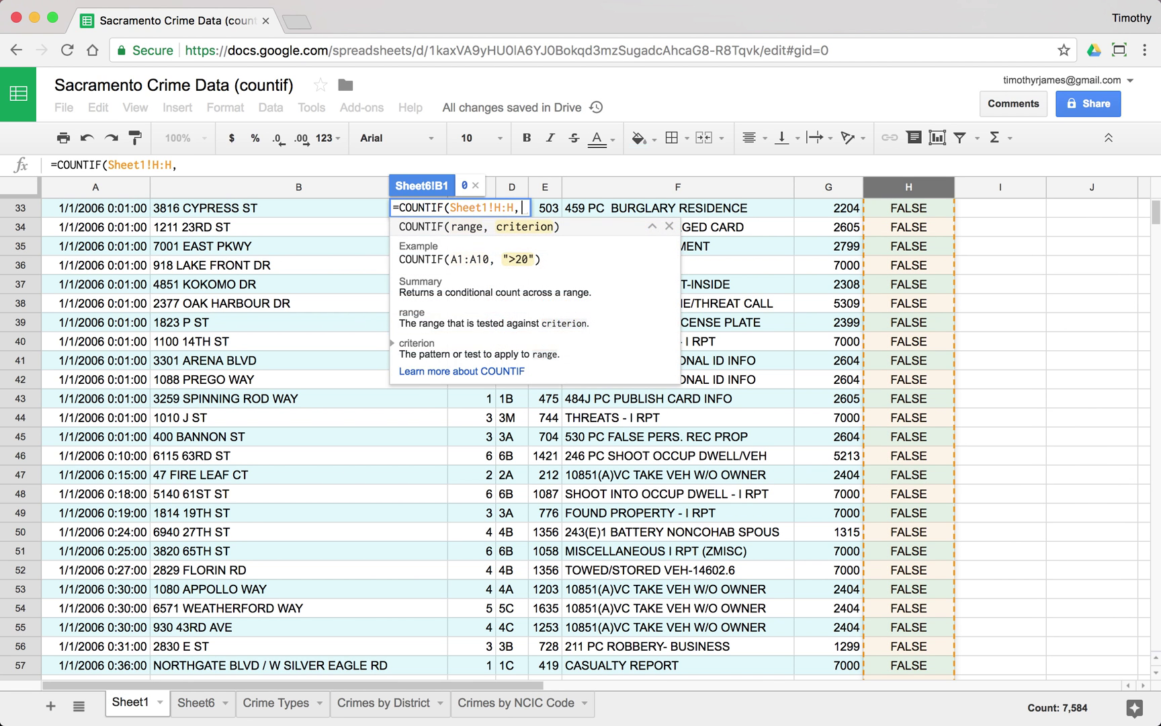
{"action": "type", "text": "TRUE)"}
{"action": "key", "text": "Return"}
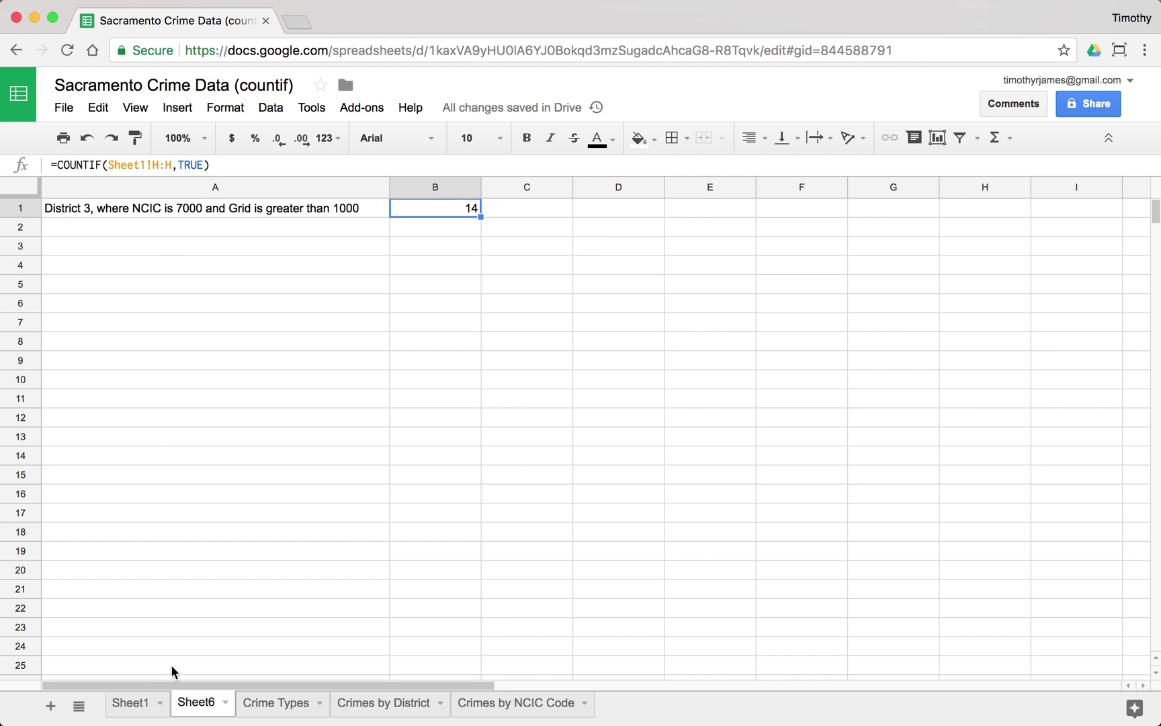
{"action": "left_click", "coordinate": [134, 702]}
- Scroll Sheet1 up to the header row to review the Match? column
{"action": "scroll", "coordinate": [677, 266], "scroll_direction": "up", "scroll_amount": 10}
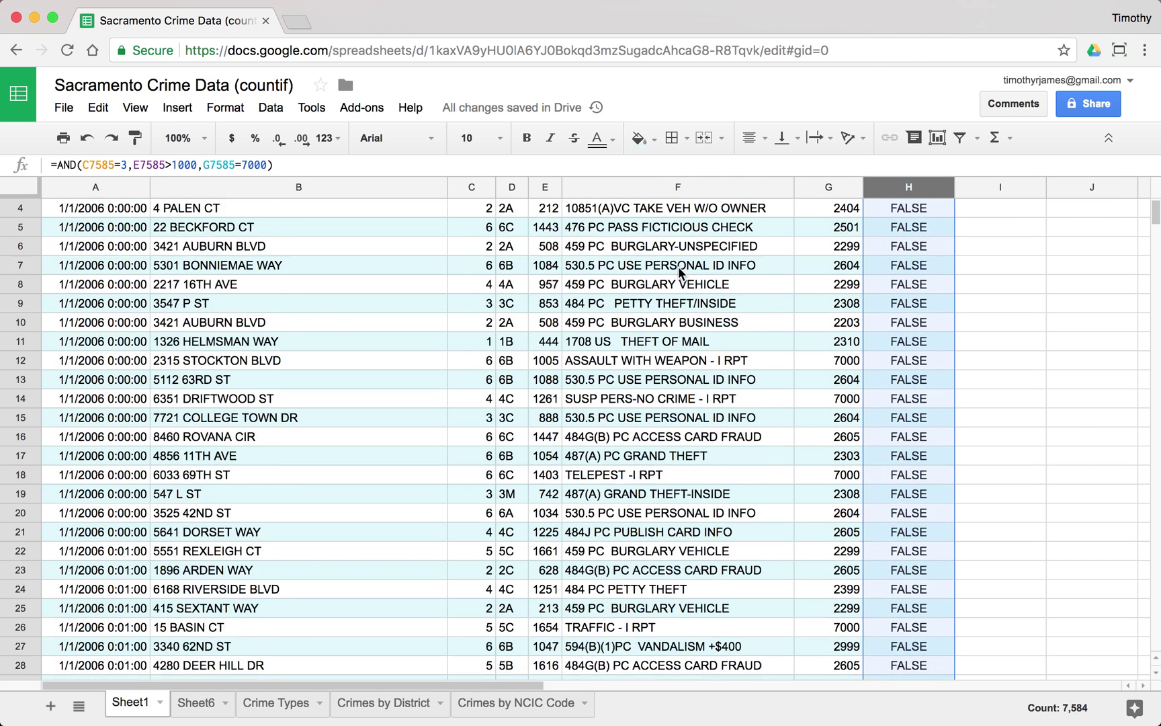